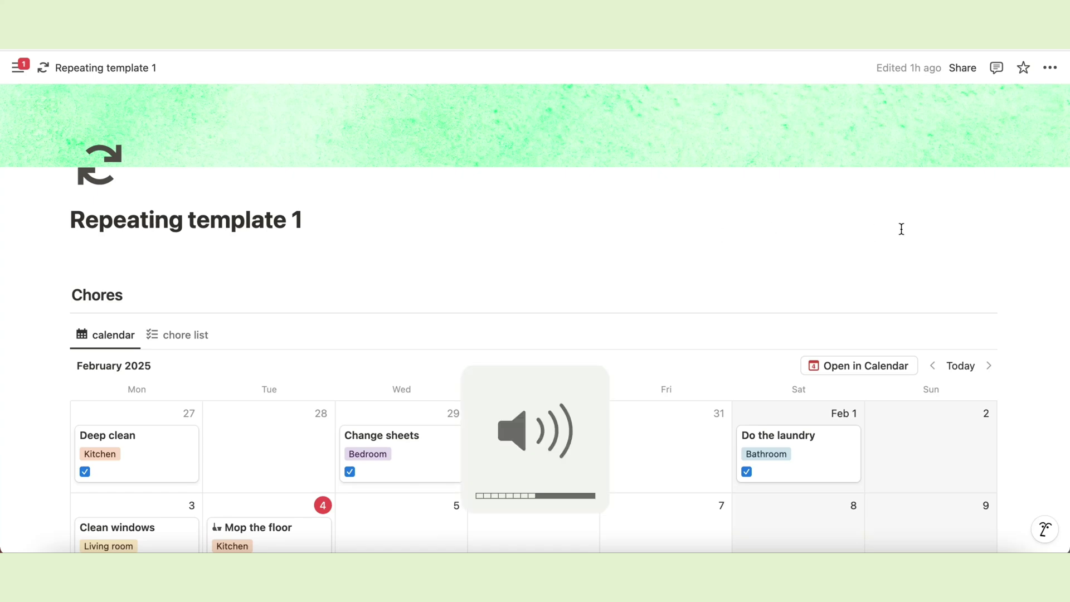
Switch the Chores database to its chore list table and back to the calendar.
{"action": "scroll", "coordinate": [1011, 293], "scroll_direction": "down", "scroll_amount": 5}
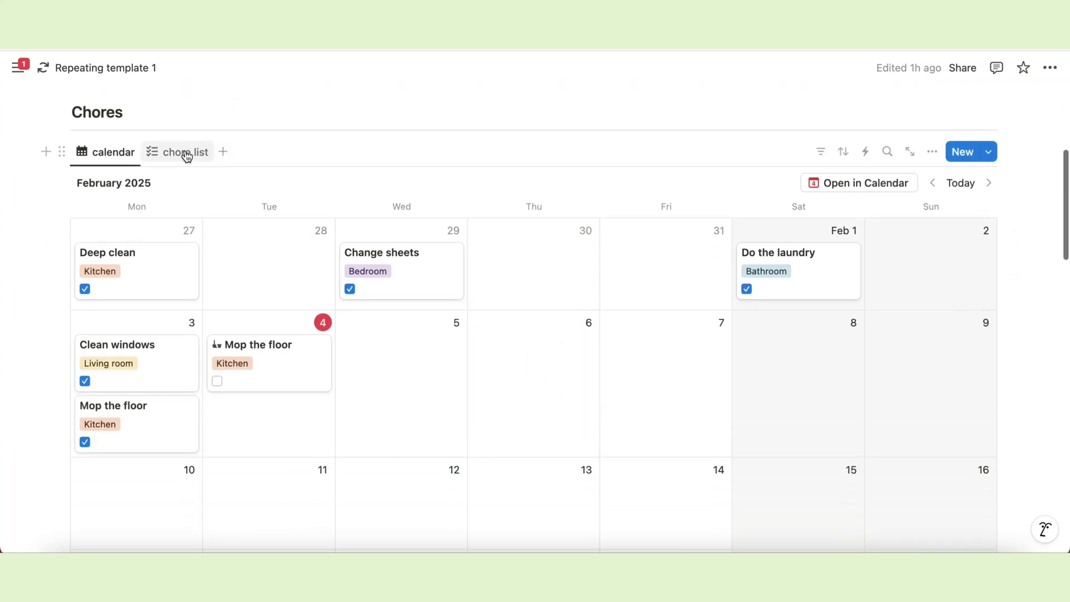
{"action": "left_click", "coordinate": [175, 152]}
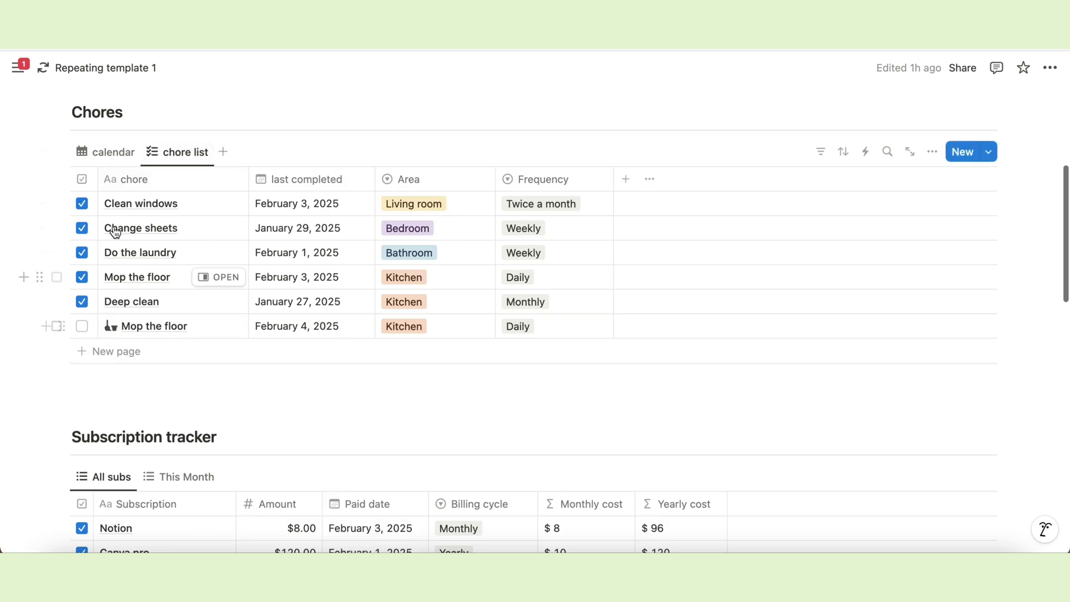
{"action": "left_click", "coordinate": [123, 155]}
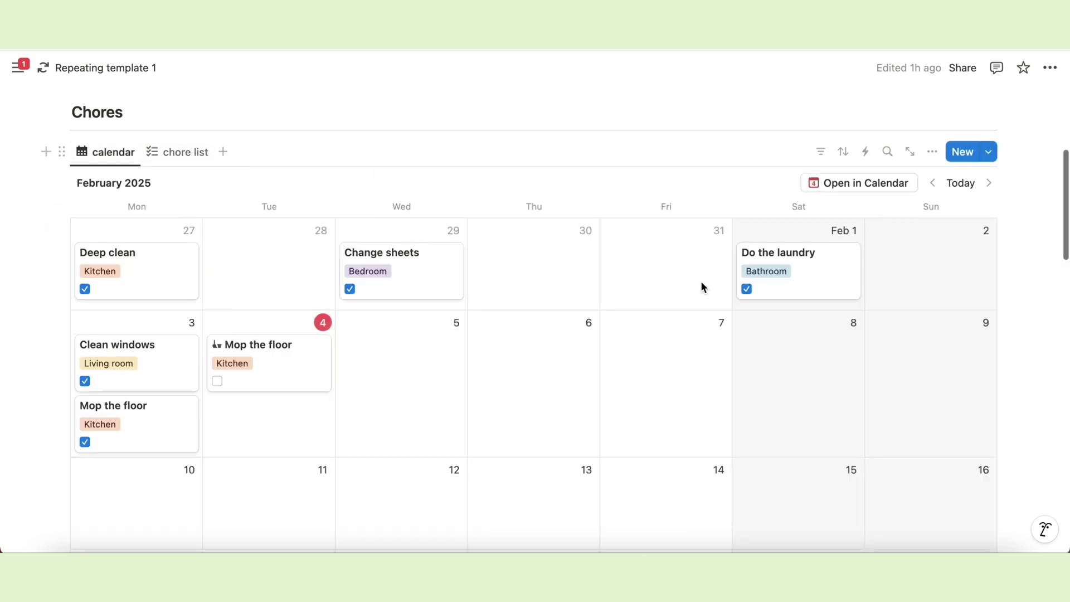
{"action": "scroll", "coordinate": [950, 422], "scroll_direction": "down", "scroll_amount": 3}
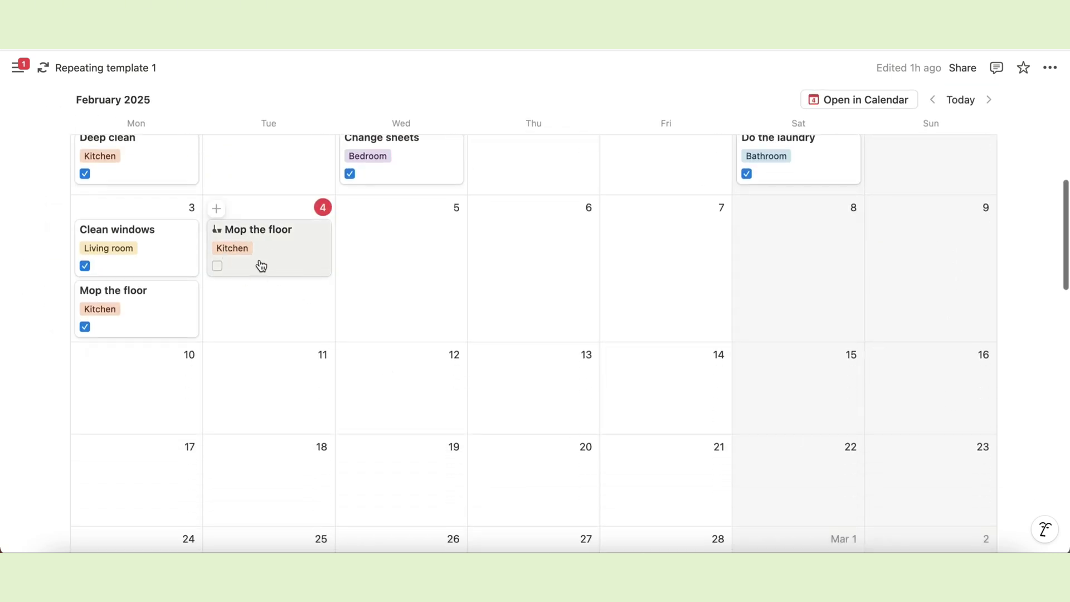
{"action": "scroll", "coordinate": [300, 419], "scroll_direction": "down", "scroll_amount": 10}
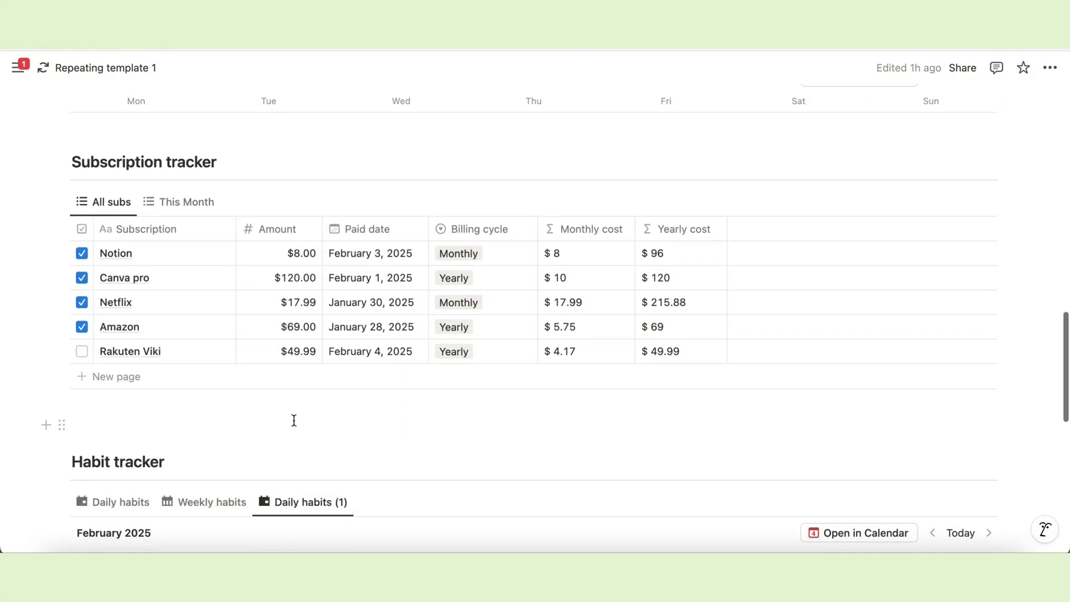
{"action": "scroll", "coordinate": [269, 413], "scroll_direction": "down", "scroll_amount": 5}
{"action": "scroll", "coordinate": [640, 155], "scroll_direction": "up", "scroll_amount": 20}
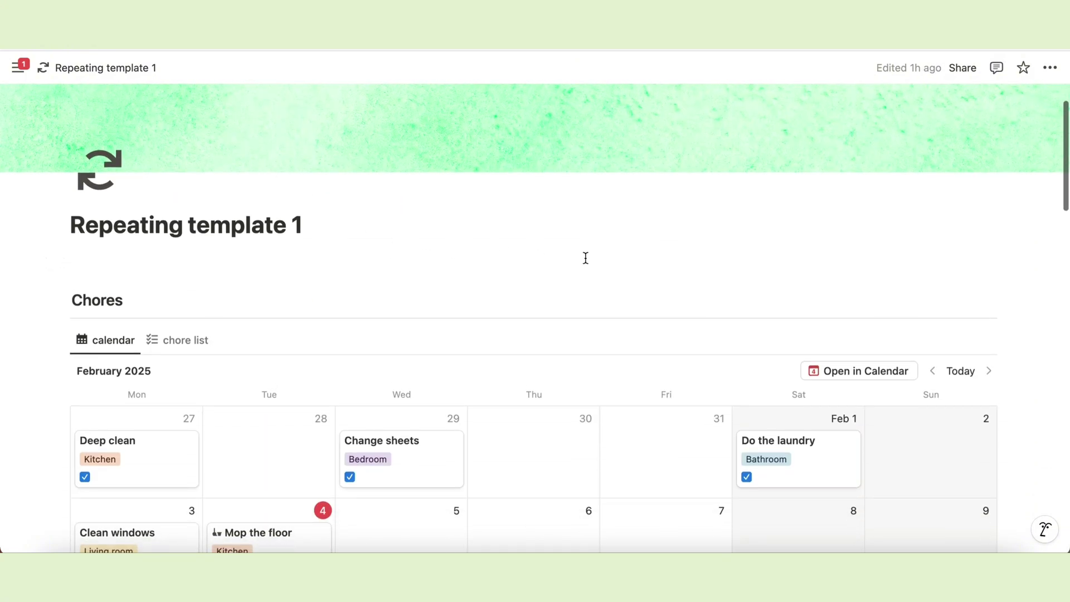
{"action": "scroll", "coordinate": [1017, 282], "scroll_direction": "down", "scroll_amount": 5}
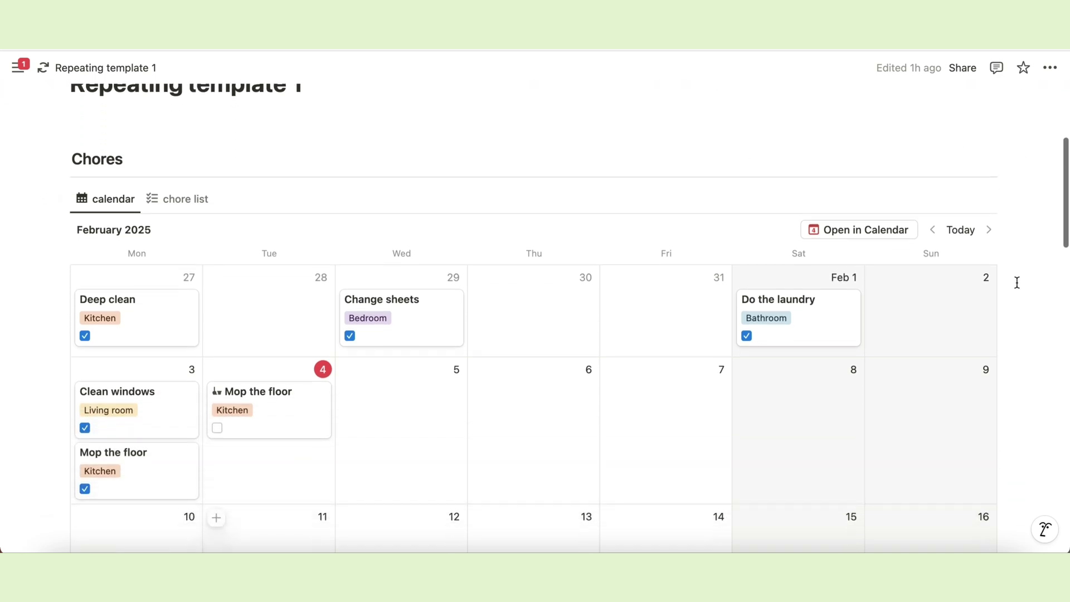
{"action": "scroll", "coordinate": [86, 197], "scroll_direction": "up", "scroll_amount": 2}
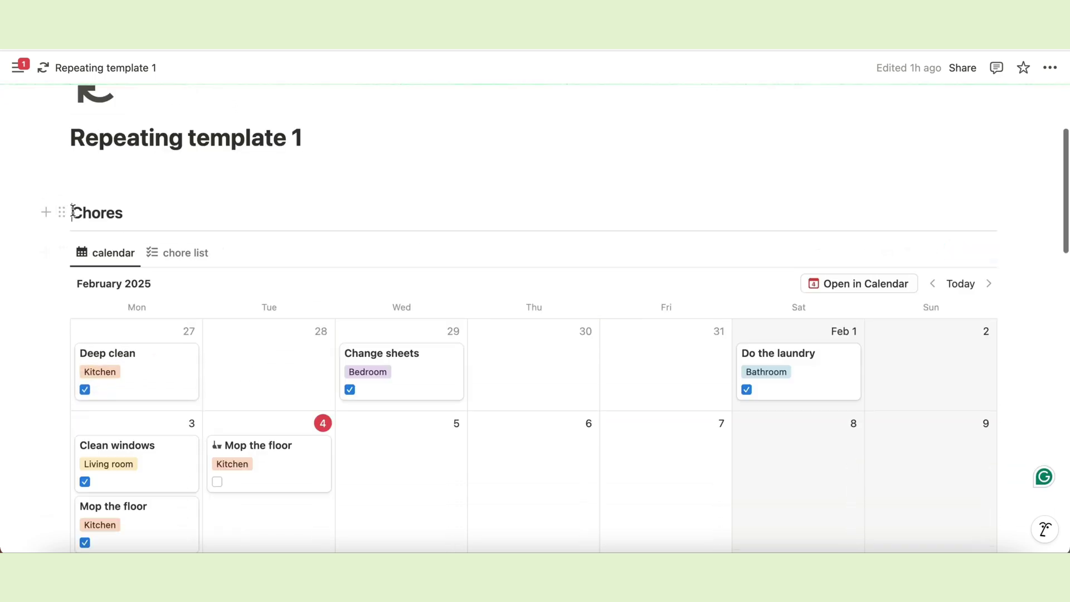
{"action": "scroll", "coordinate": [382, 326], "scroll_direction": "down", "scroll_amount": 10}
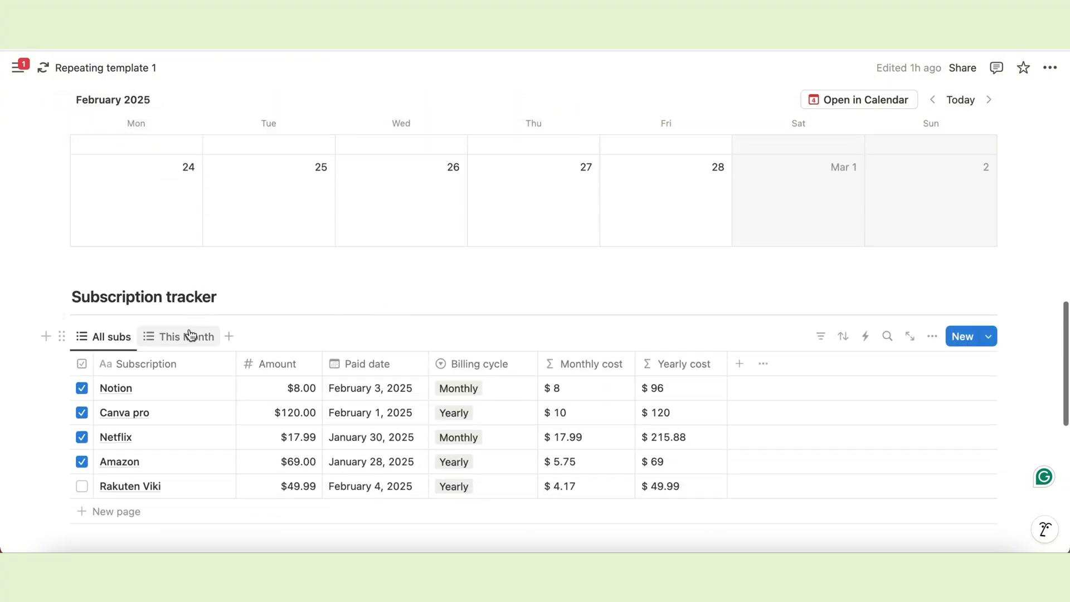
Show only this month's subscriptions and display the habits as a weekly calendar.
{"action": "left_click", "coordinate": [187, 337]}
{"action": "scroll", "coordinate": [262, 379], "scroll_direction": "down", "scroll_amount": 2}
{"action": "scroll", "coordinate": [274, 400], "scroll_direction": "down", "scroll_amount": 1}
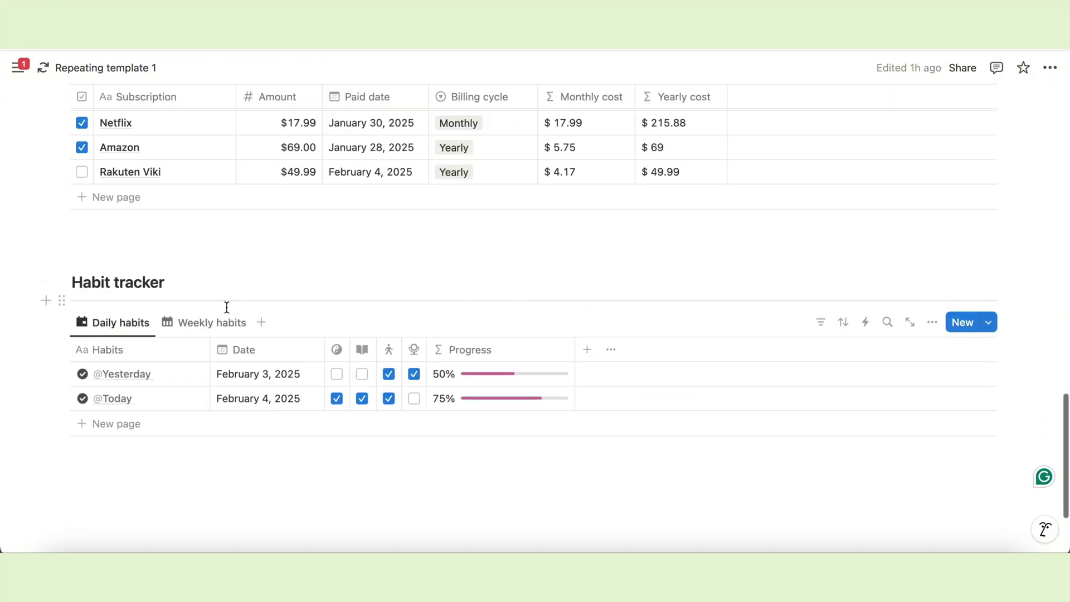
{"action": "left_click", "coordinate": [216, 323]}
{"action": "scroll", "coordinate": [356, 359], "scroll_direction": "down", "scroll_amount": 3}
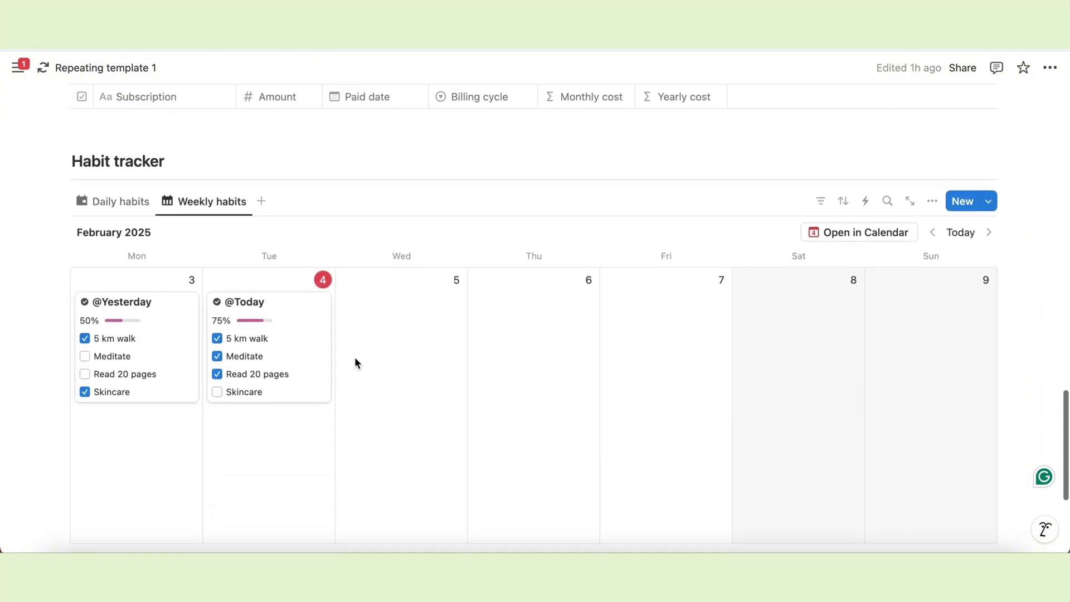
{"action": "scroll", "coordinate": [354, 363], "scroll_direction": "up", "scroll_amount": 1}
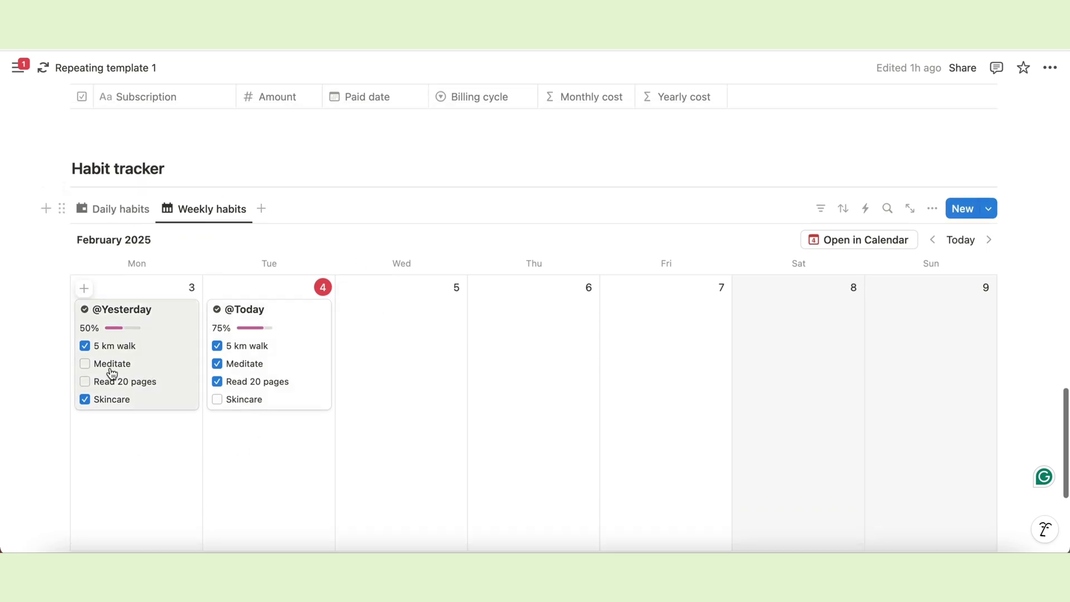
Mark Meditate as done on yesterday's habit card.
{"action": "left_click", "coordinate": [85, 366]}
{"action": "scroll", "coordinate": [410, 288], "scroll_direction": "up", "scroll_amount": 20}
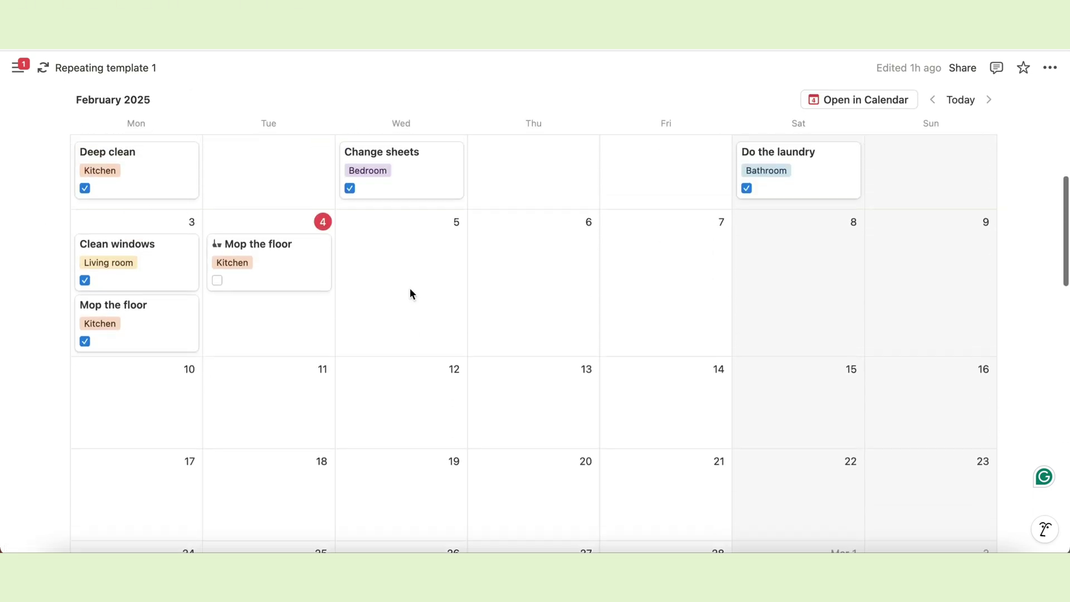
{"action": "scroll", "coordinate": [410, 288], "scroll_direction": "down", "scroll_amount": 3}
Look through the Chores templates list, then create a new blank page.
{"action": "left_click", "coordinate": [659, 128]}
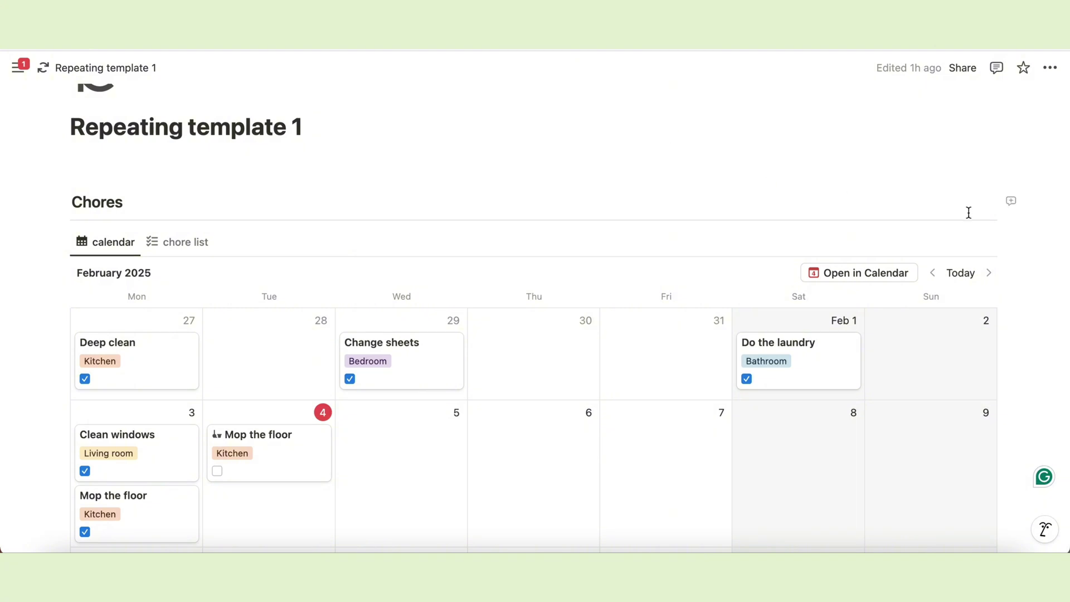
{"action": "scroll", "coordinate": [1026, 334], "scroll_direction": "down", "scroll_amount": 2}
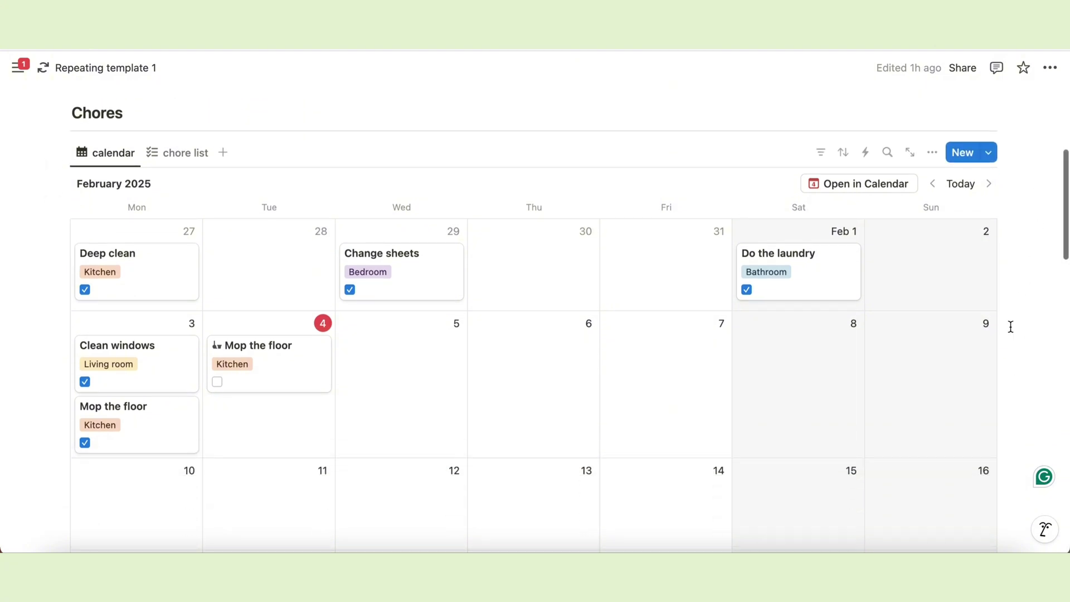
{"action": "left_click", "coordinate": [991, 159]}
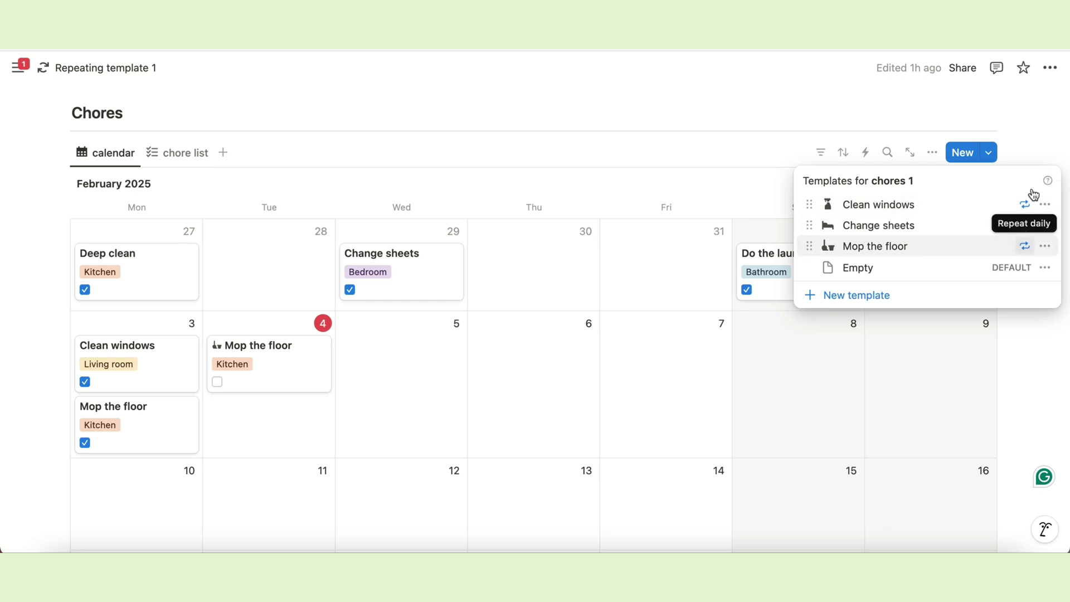
{"action": "left_click", "coordinate": [1033, 130]}
{"action": "scroll", "coordinate": [1012, 246], "scroll_direction": "down", "scroll_amount": 2}
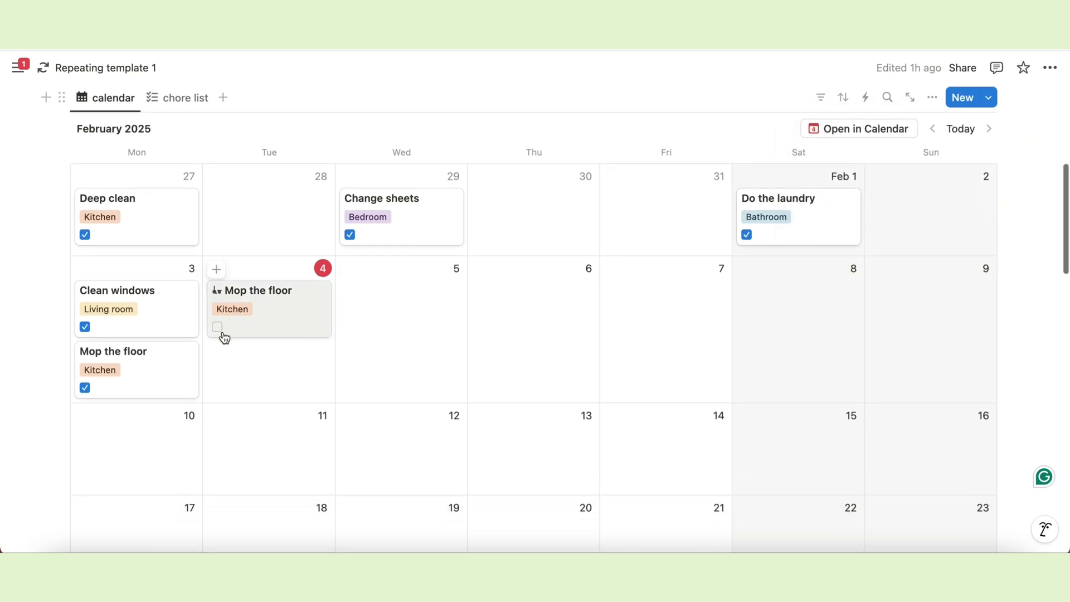
{"action": "key", "text": "super+n"}
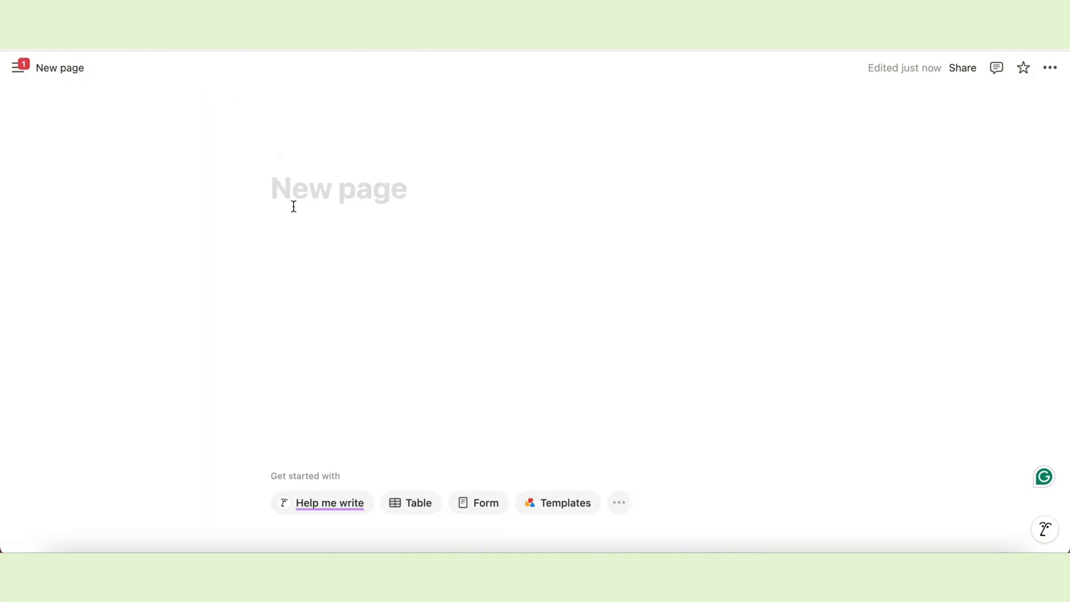
Turn on Full width and Small text for the new page.
{"action": "left_click", "coordinate": [1051, 69]}
{"action": "left_click", "coordinate": [1042, 215]}
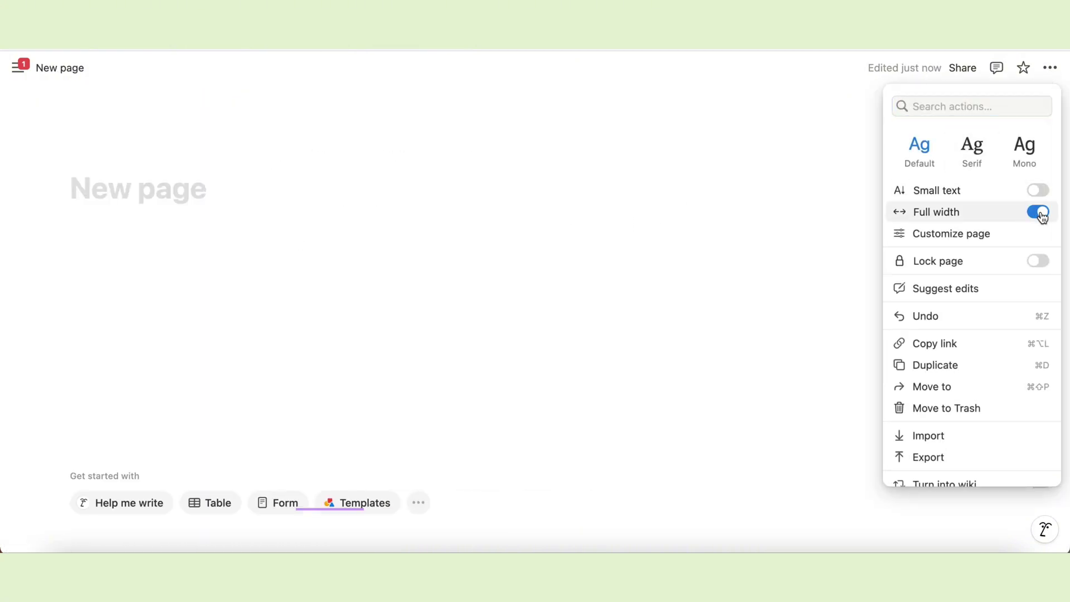
{"action": "left_click", "coordinate": [1036, 189]}
{"action": "left_click", "coordinate": [358, 241]}
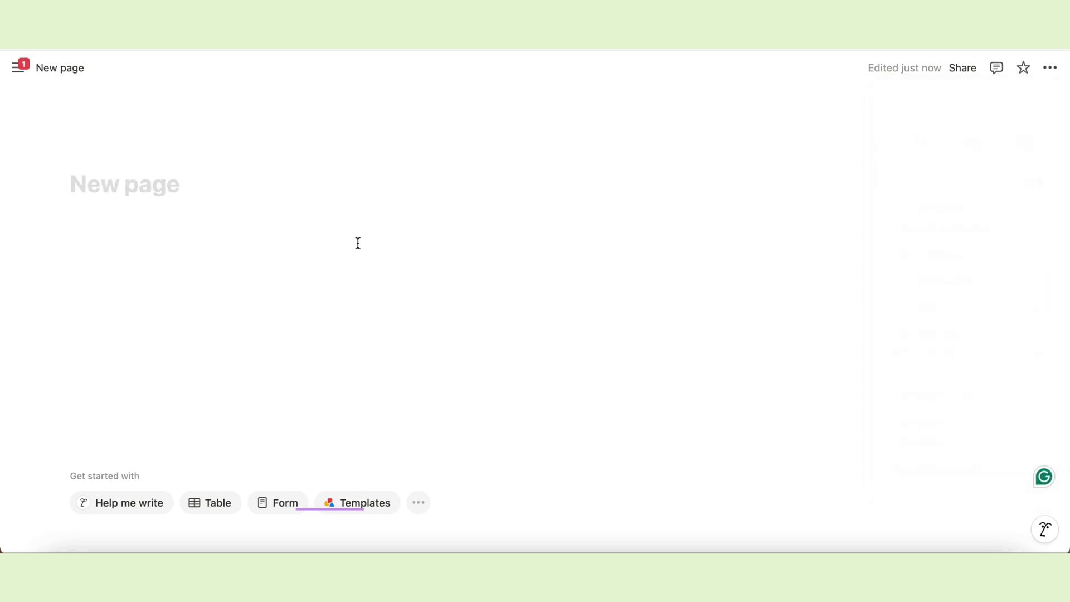
Title the page 'Repeat templates' and give it the repeat-arrows icon.
{"action": "left_click", "coordinate": [103, 186]}
{"action": "type", "text": "Repeat templates"}
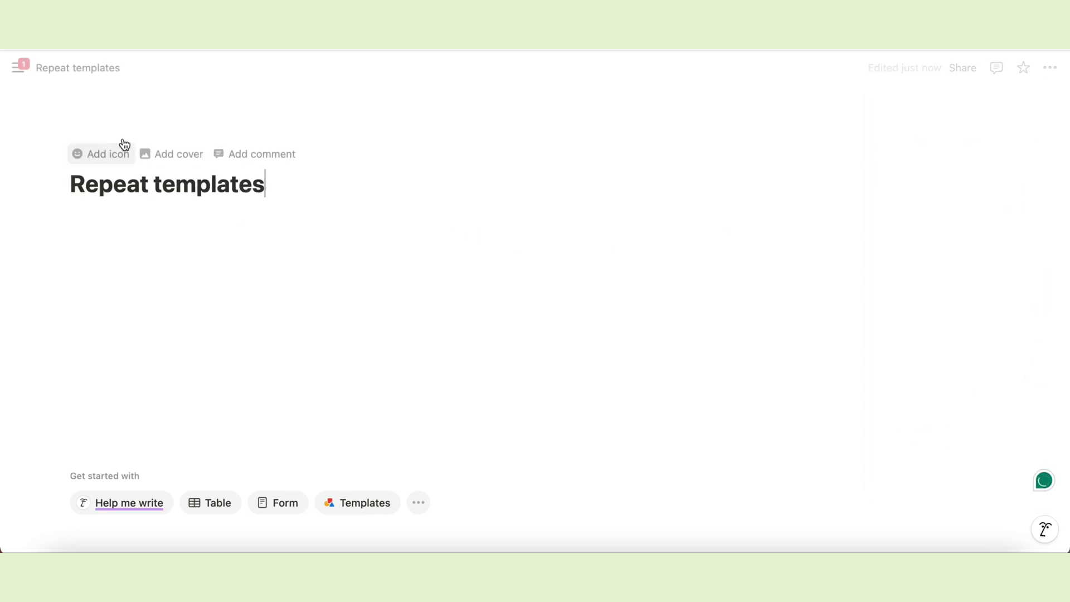
{"action": "left_click", "coordinate": [92, 154]}
{"action": "left_click", "coordinate": [91, 166]}
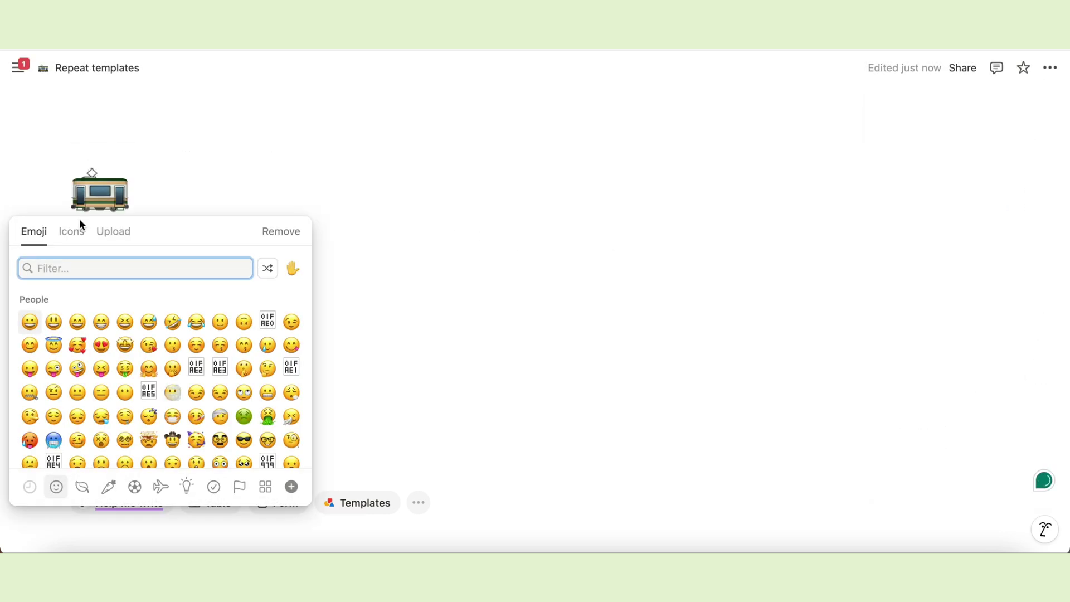
{"action": "left_click", "coordinate": [73, 232]}
{"action": "type", "text": "repeat"}
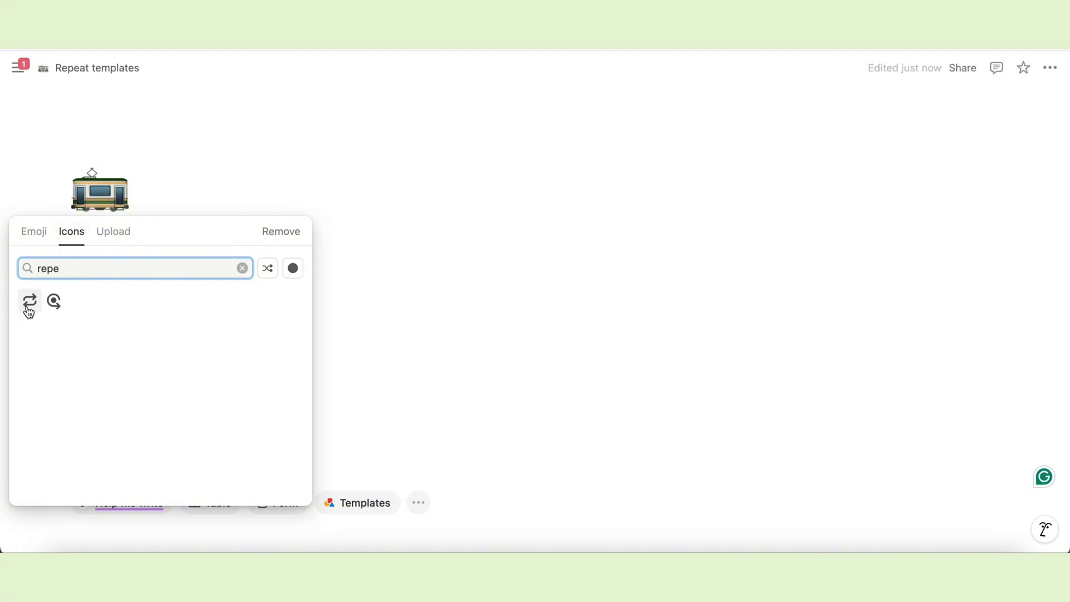
{"action": "left_click", "coordinate": [30, 301]}
Add a pale green watercolour cover found by searching Unsplash for 'mint'.
{"action": "left_click", "coordinate": [111, 230]}
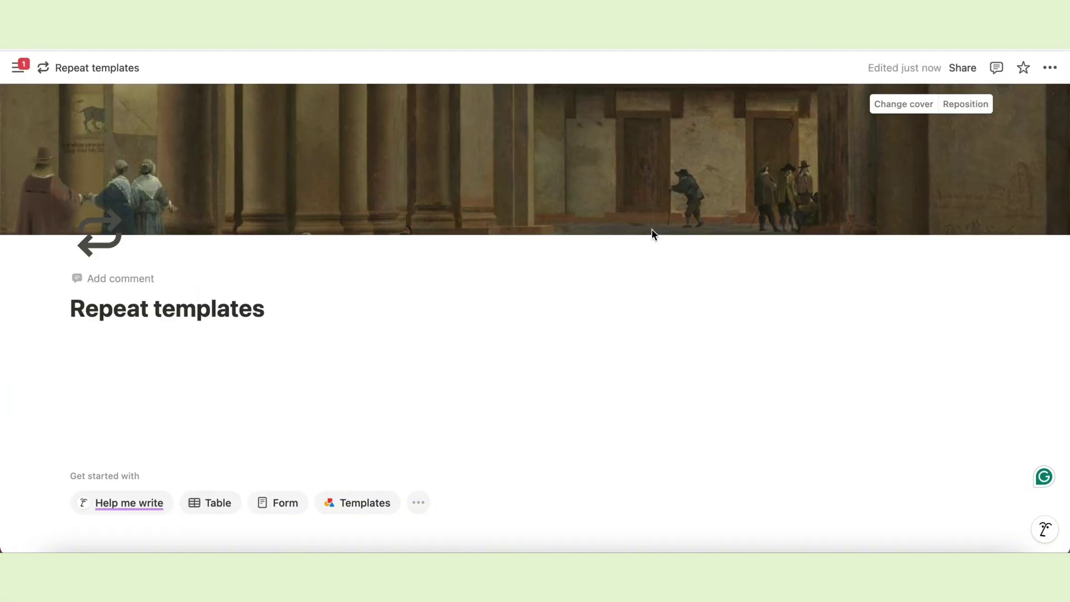
{"action": "left_click", "coordinate": [901, 110]}
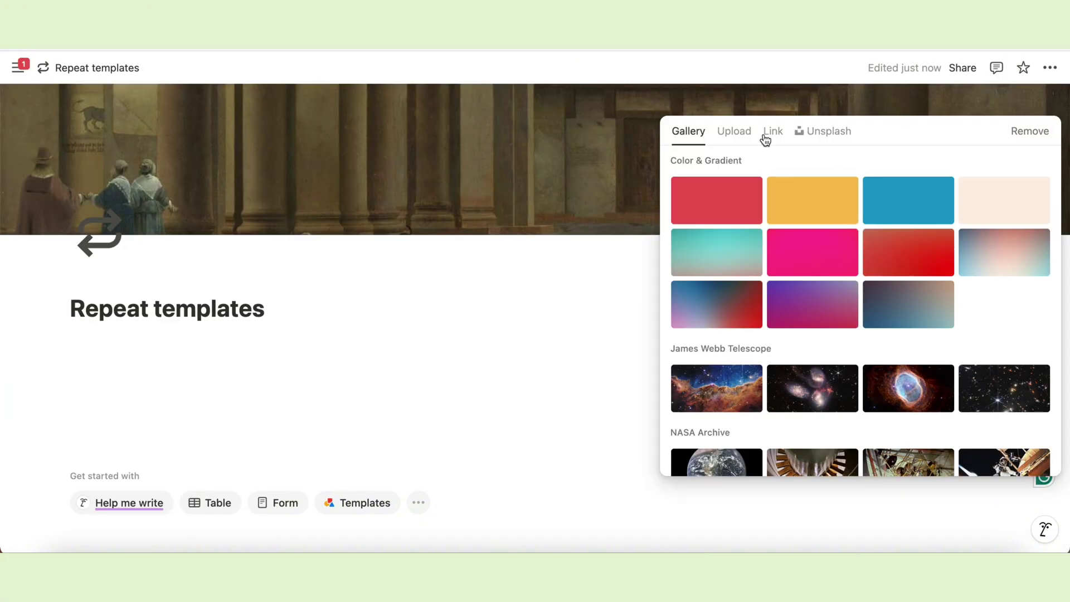
{"action": "left_click", "coordinate": [811, 133]}
{"action": "type", "text": "mint"}
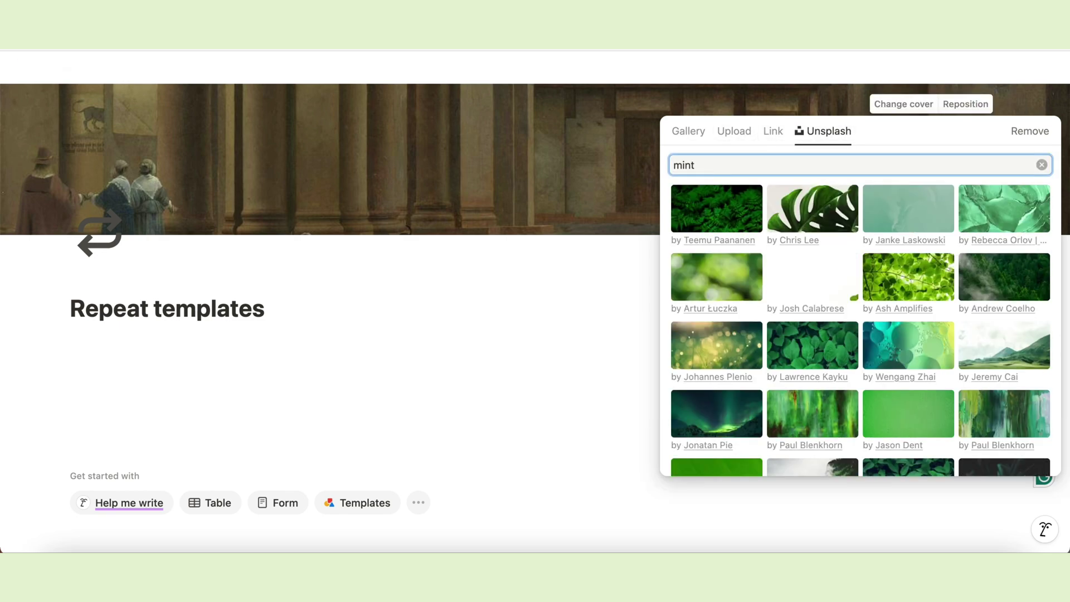
{"action": "scroll", "coordinate": [998, 352], "scroll_direction": "down", "scroll_amount": 4}
{"action": "left_click", "coordinate": [998, 352]}
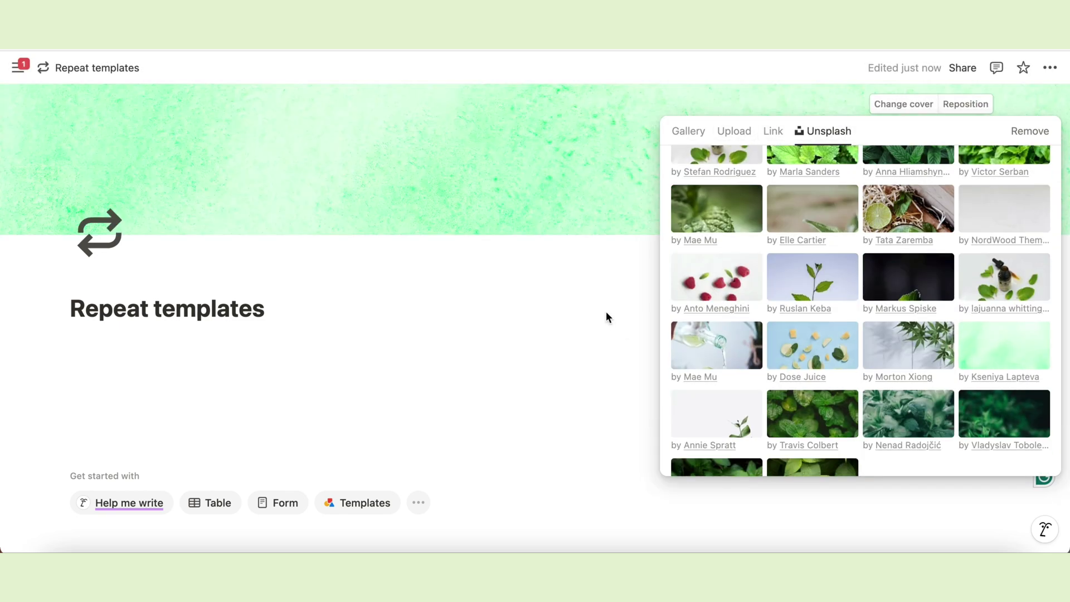
{"action": "left_click", "coordinate": [607, 312]}
Insert an inline database as a blank table titled 'Chores'.
{"action": "left_click", "coordinate": [103, 338]}
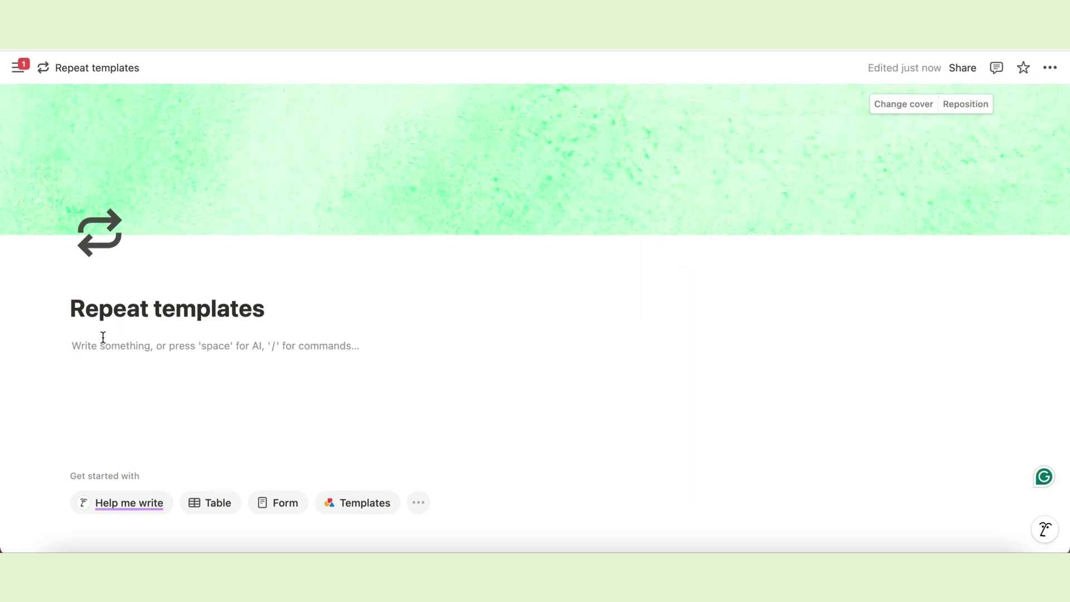
{"action": "type", "text": "/"}
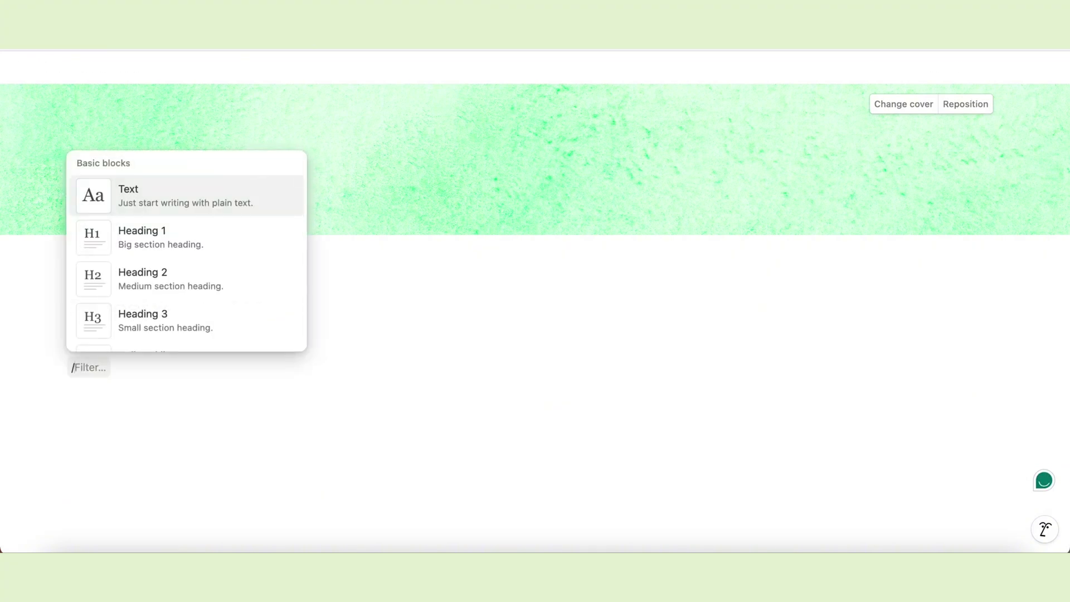
{"action": "type", "text": "data"}
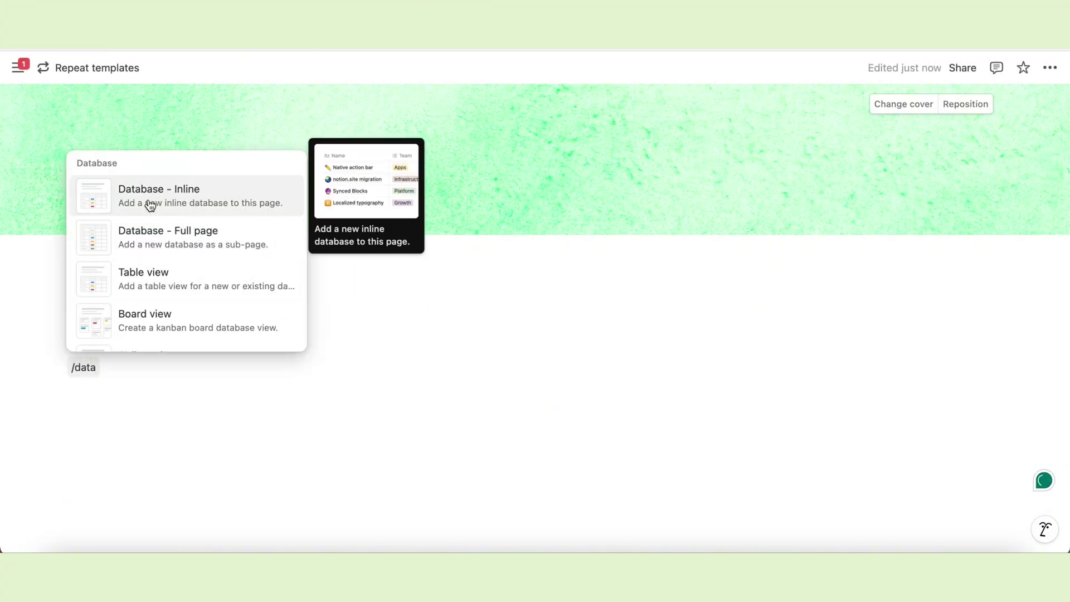
{"action": "left_click", "coordinate": [185, 204]}
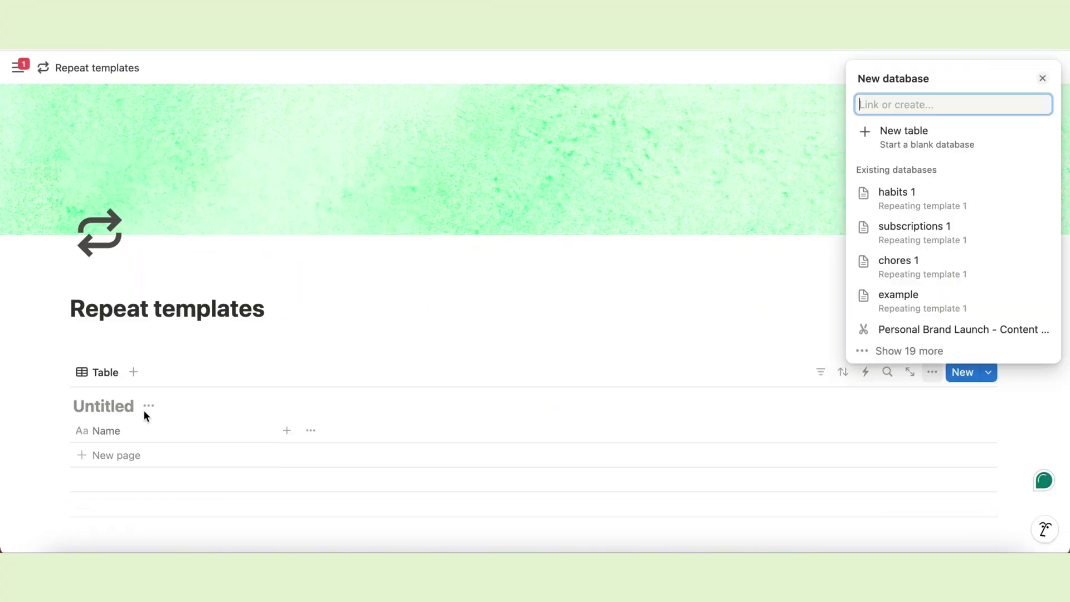
{"action": "left_click", "coordinate": [132, 409]}
{"action": "type", "text": "Chores"}
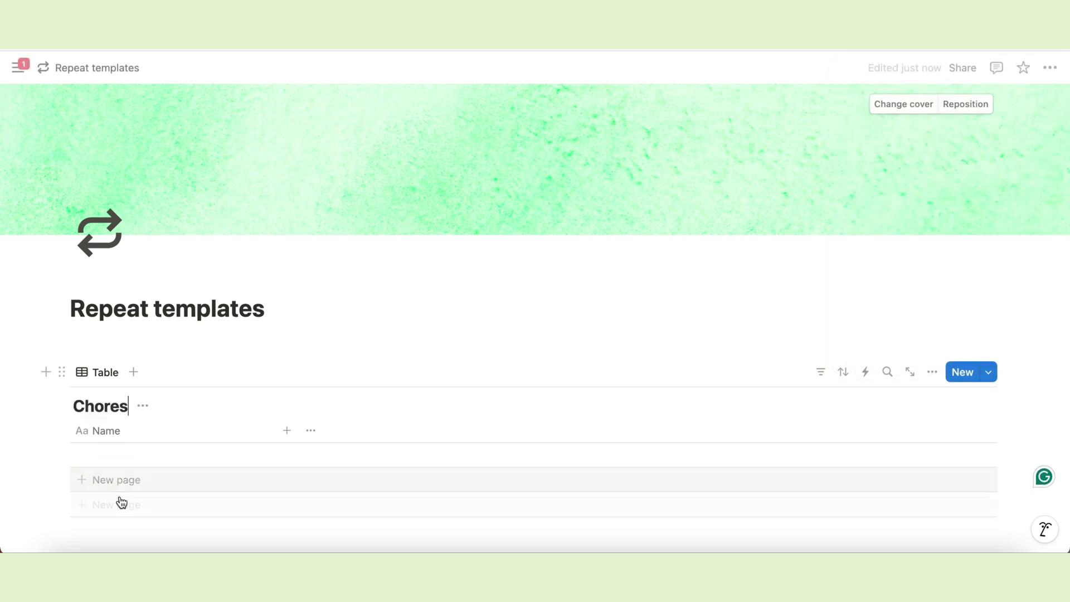
{"action": "scroll", "coordinate": [186, 428], "scroll_direction": "down", "scroll_amount": 3}
Add a second inline table below, titled 'Subscription'.
{"action": "left_click", "coordinate": [115, 412]}
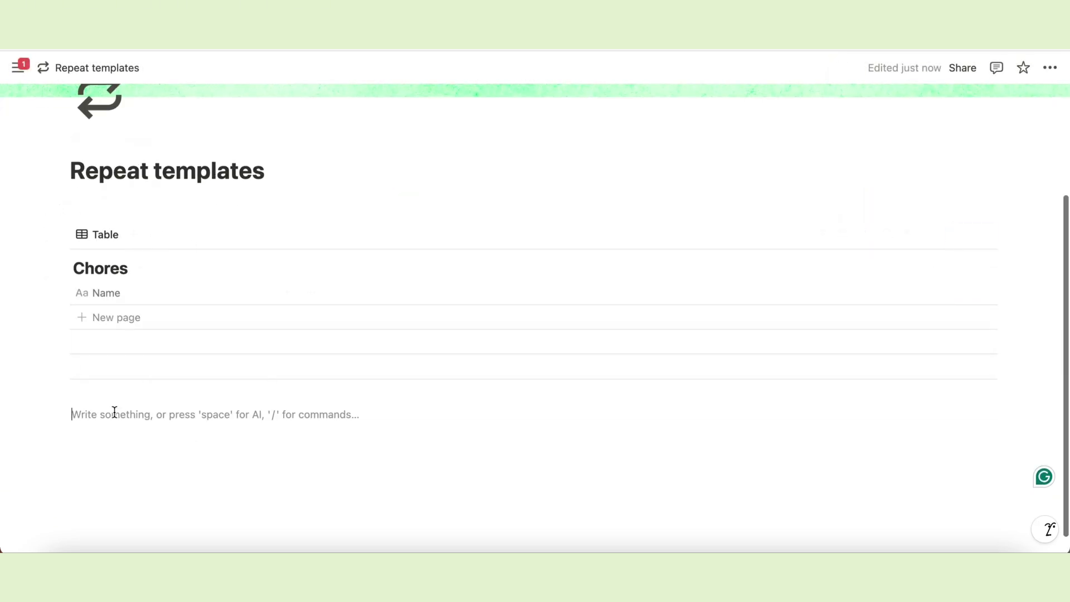
{"action": "key", "text": "Return"}
{"action": "type", "text": "/data"}
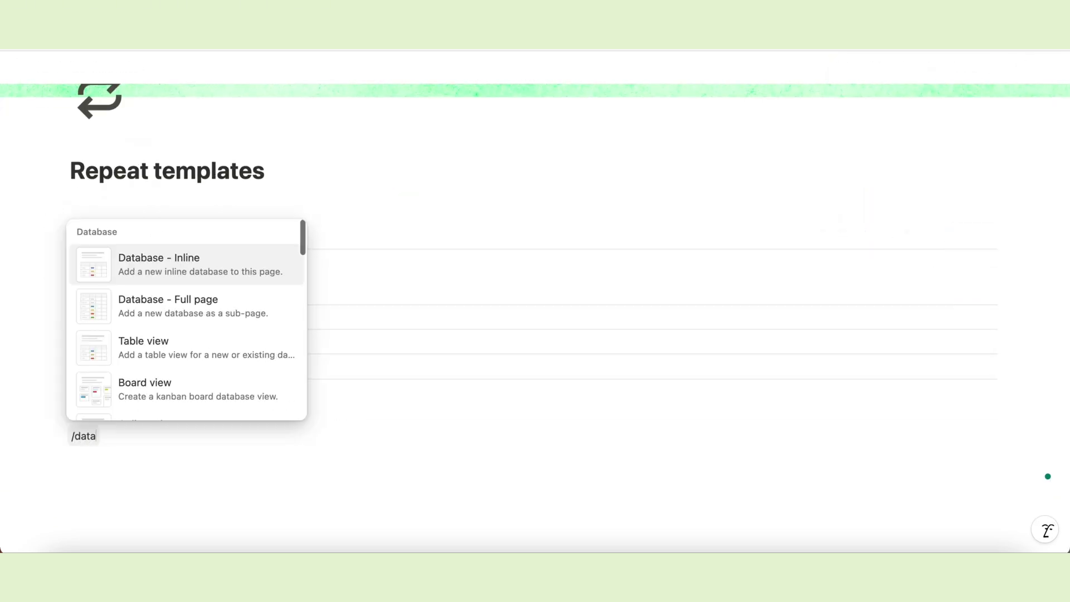
{"action": "left_click", "coordinate": [162, 266]}
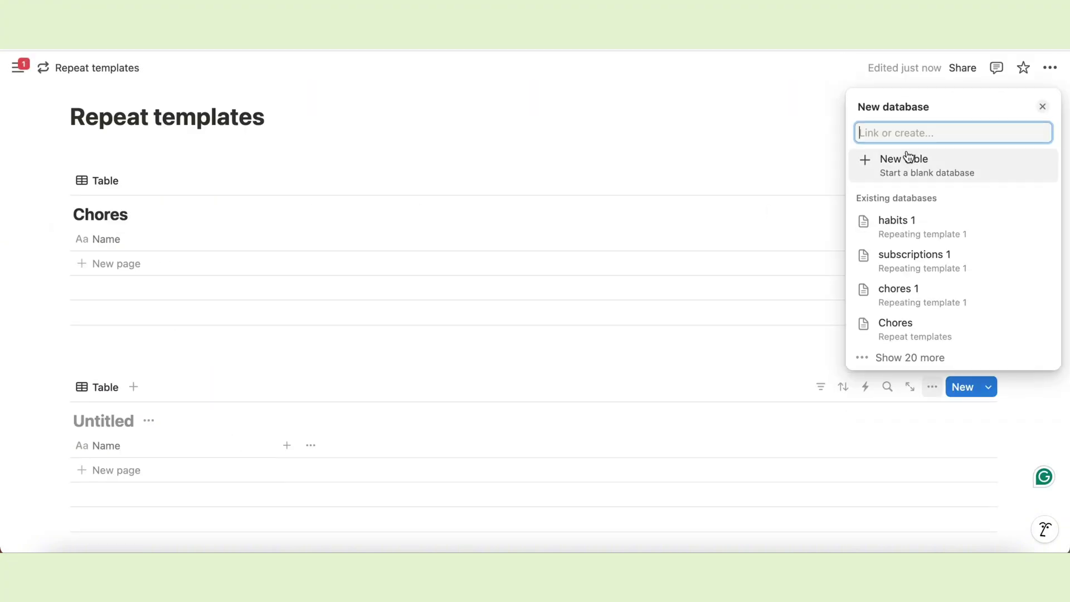
{"action": "left_click", "coordinate": [910, 166]}
{"action": "type", "text": "Sub"}
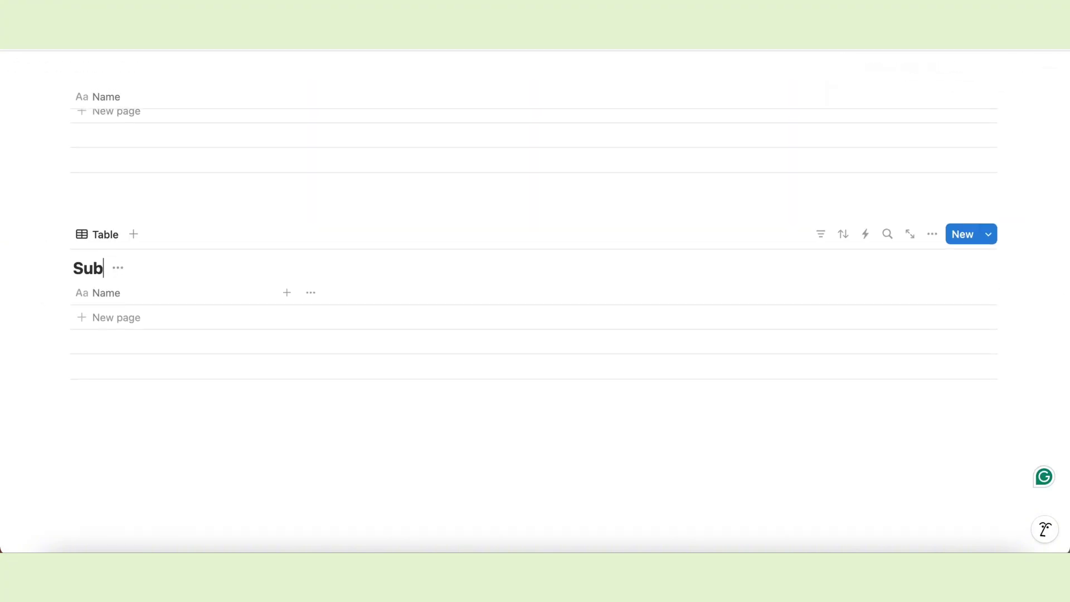
{"action": "type", "text": "scriptions"}
Add a third inline table titled 'Habits'.
{"action": "left_click", "coordinate": [145, 450]}
{"action": "scroll", "coordinate": [169, 483], "scroll_direction": "down", "scroll_amount": 1}
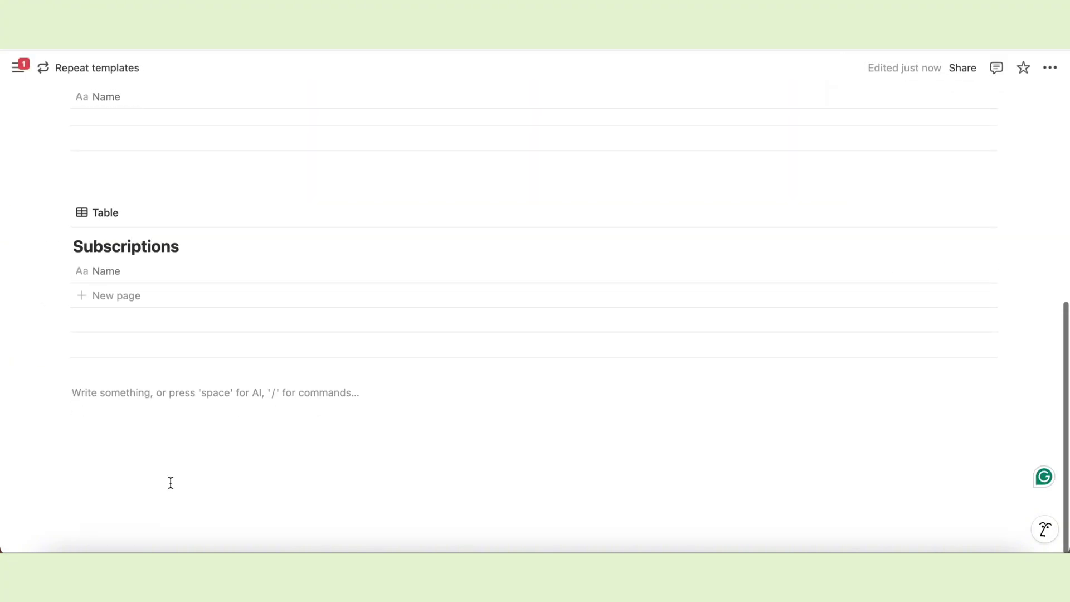
{"action": "type", "text": "/data"}
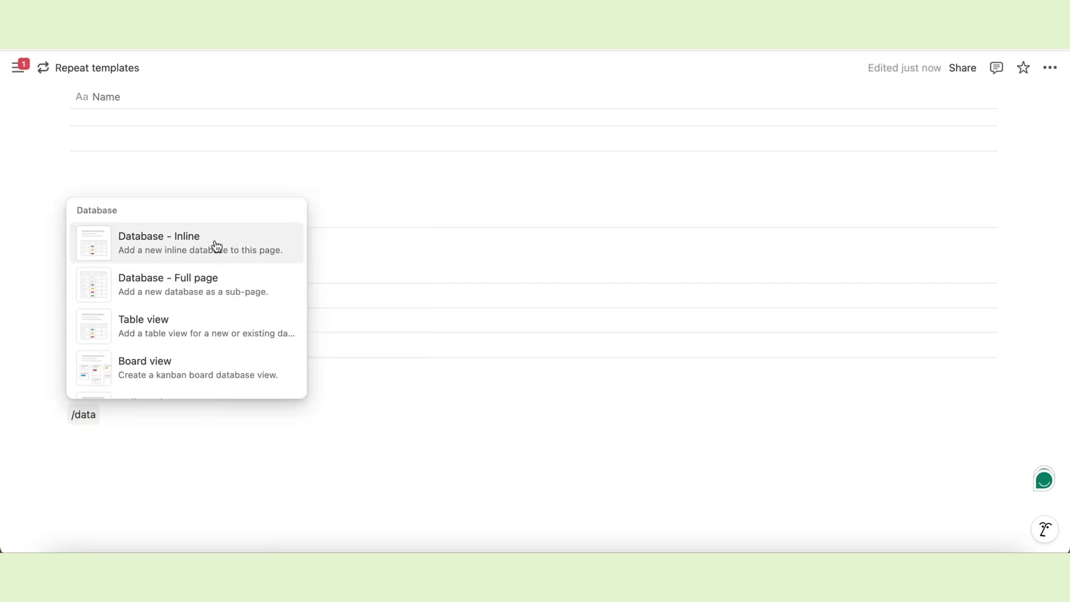
{"action": "left_click", "coordinate": [215, 240]}
{"action": "left_click", "coordinate": [884, 141]}
{"action": "type", "text": "Ha"}
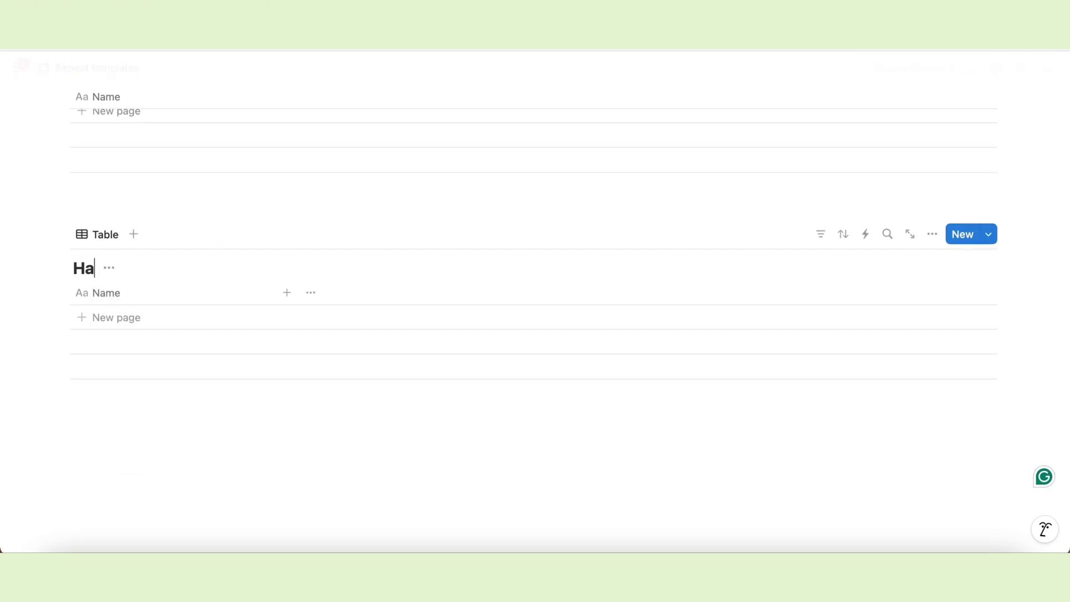
{"action": "type", "text": "bits"}
Rename the Chores table view to 'Chore list'.
{"action": "scroll", "coordinate": [256, 329], "scroll_direction": "up", "scroll_amount": 8}
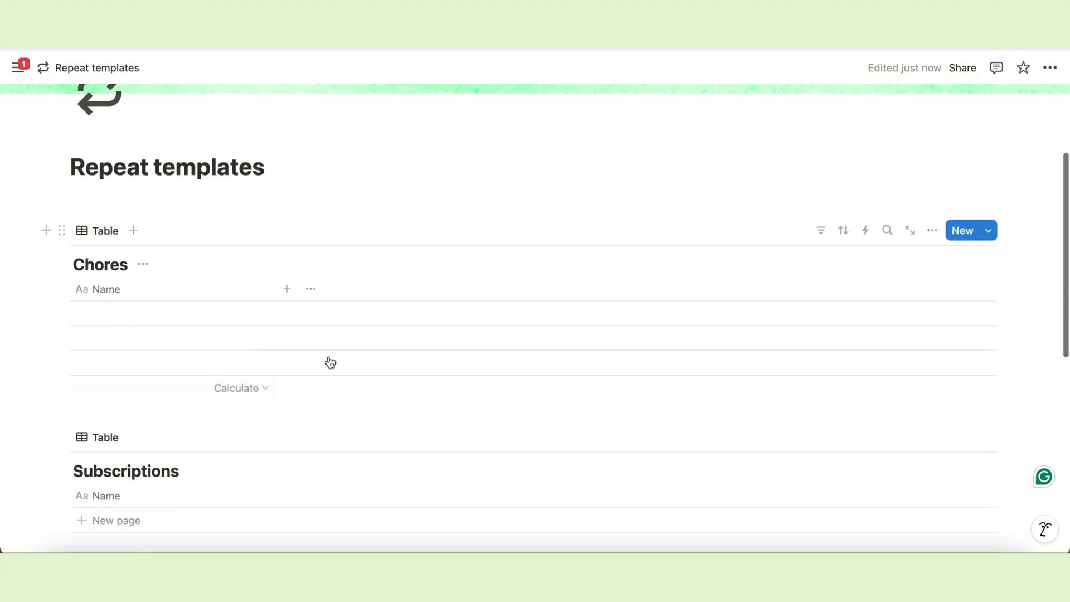
{"action": "left_click", "coordinate": [103, 234]}
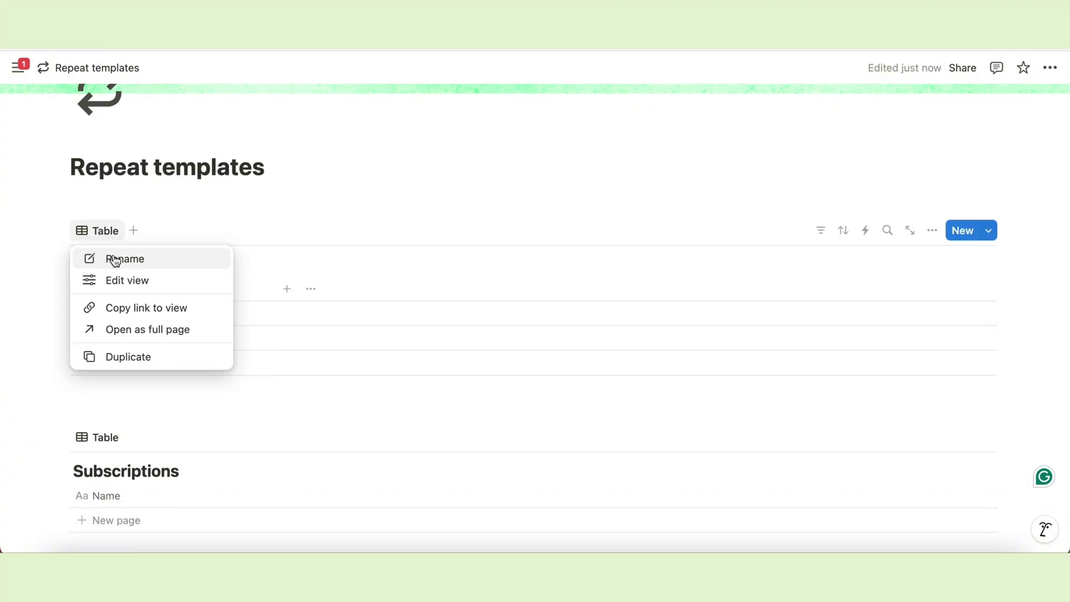
{"action": "left_click", "coordinate": [109, 257]}
{"action": "type", "text": "Chore list"}
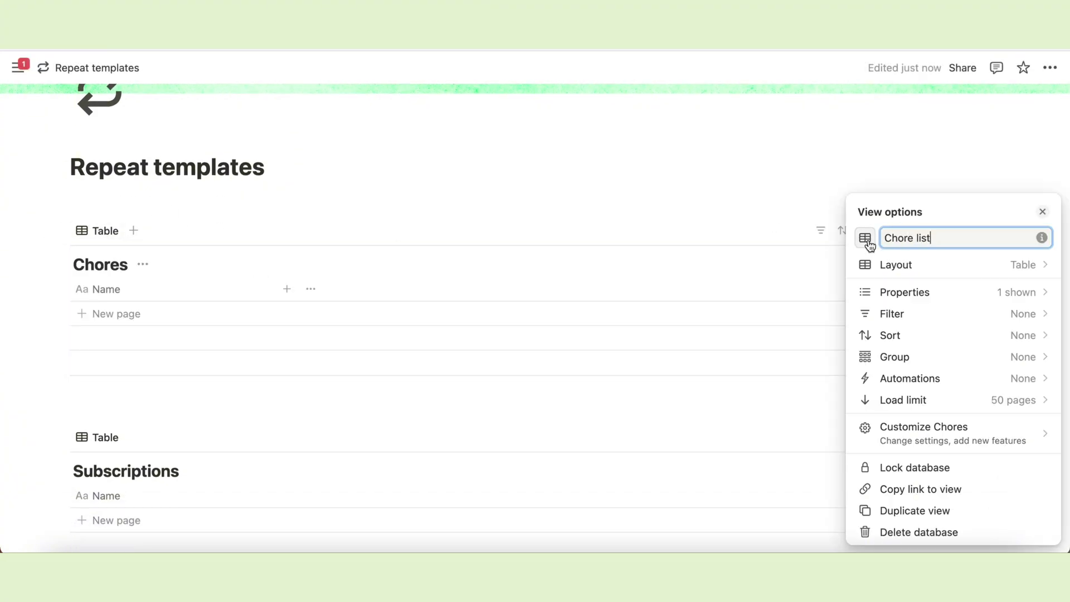
{"action": "left_click", "coordinate": [867, 240]}
Give the Chore list view a checklist icon.
{"action": "type", "text": "list"}
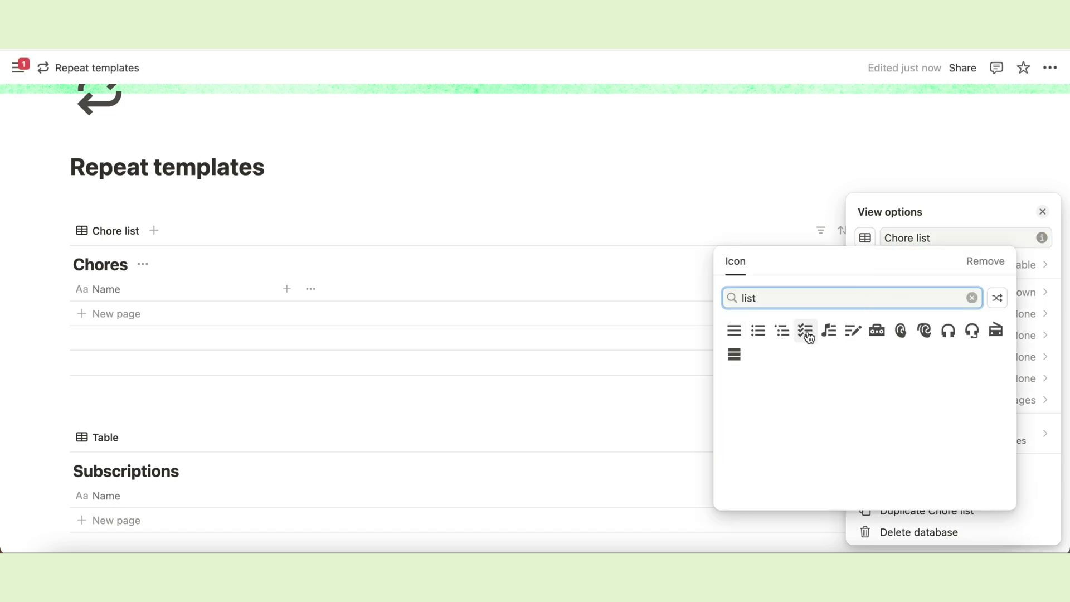
{"action": "left_click", "coordinate": [806, 333]}
{"action": "left_click", "coordinate": [804, 264]}
{"action": "scroll", "coordinate": [538, 325], "scroll_direction": "down", "scroll_amount": 2}
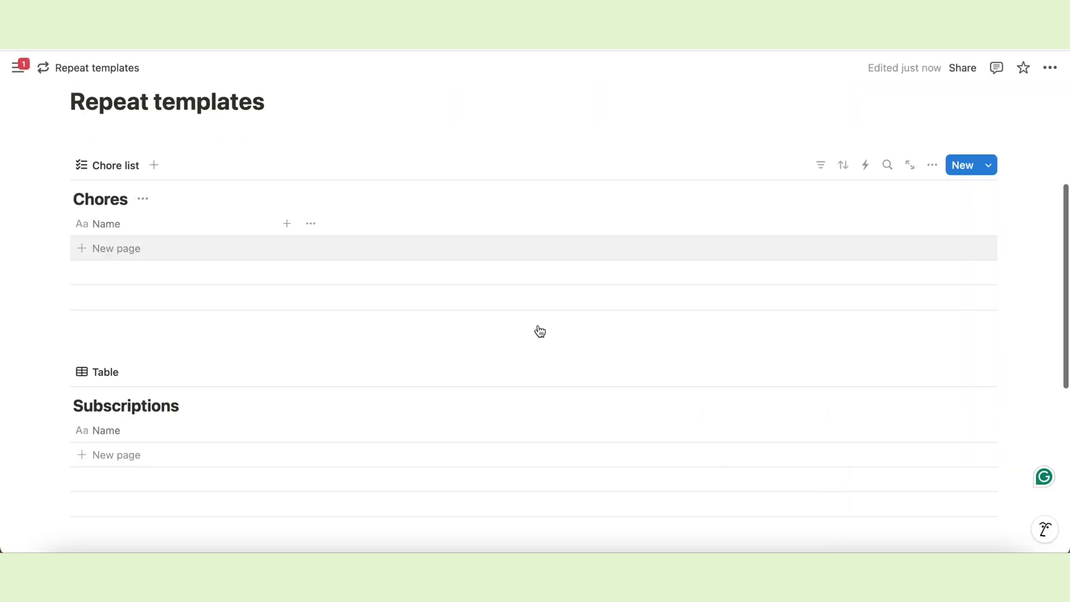
Hide the Chores database title.
{"action": "left_click", "coordinate": [143, 199]}
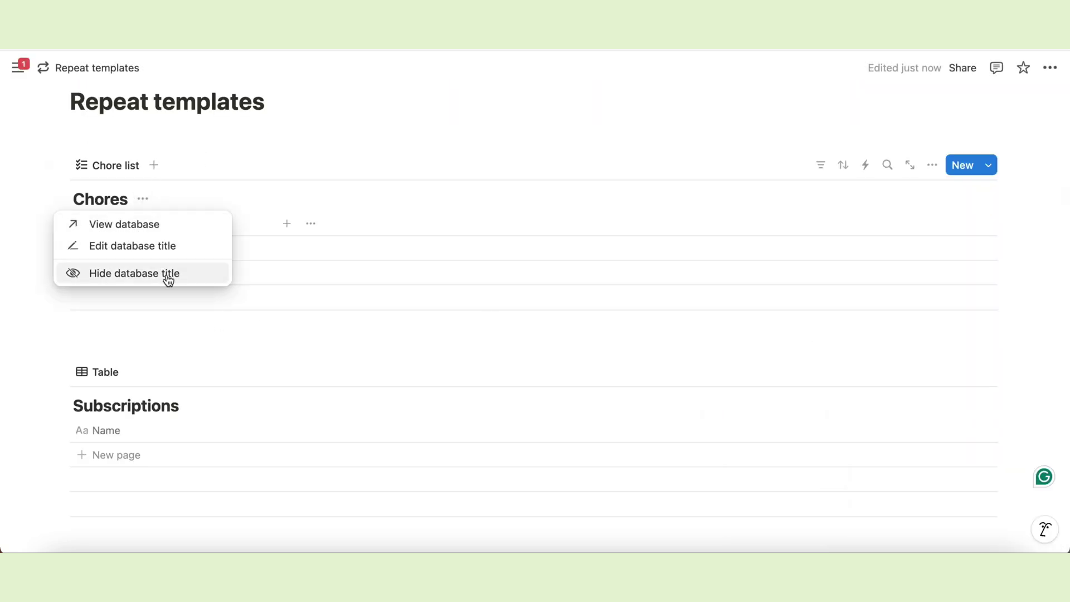
{"action": "left_click", "coordinate": [192, 278]}
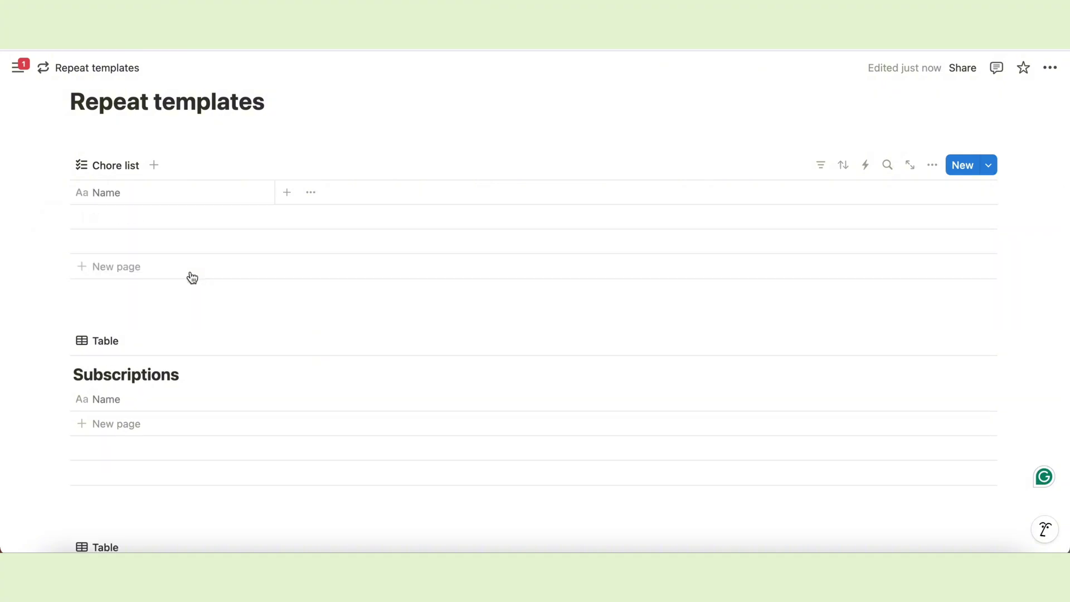
{"action": "scroll", "coordinate": [249, 292], "scroll_direction": "up", "scroll_amount": 1}
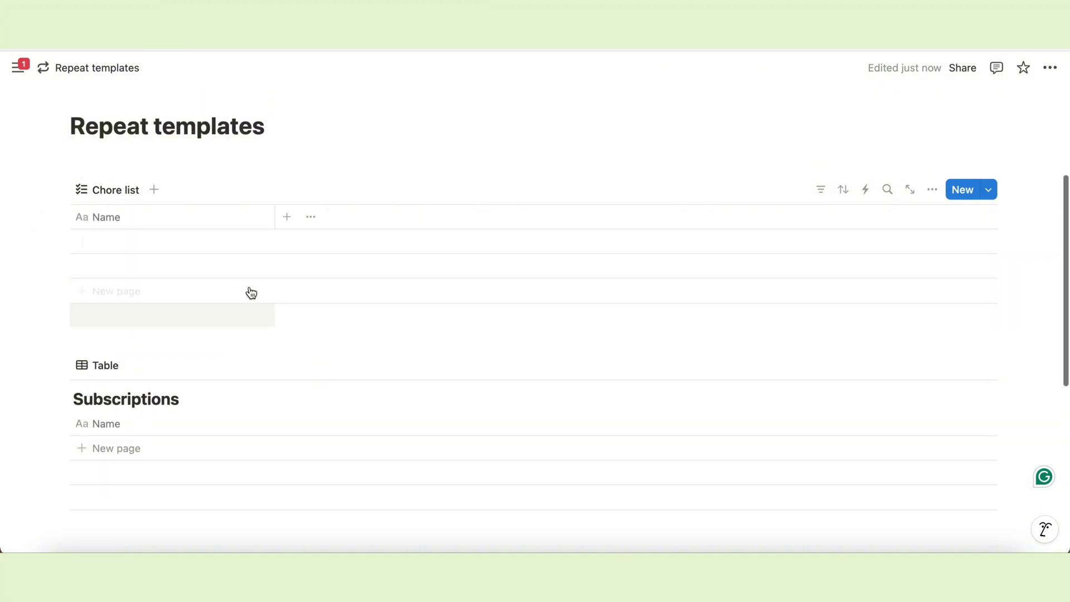
Rename the Name property to 'Chore' and add a 'Last completed' date property.
{"action": "left_click", "coordinate": [217, 223]}
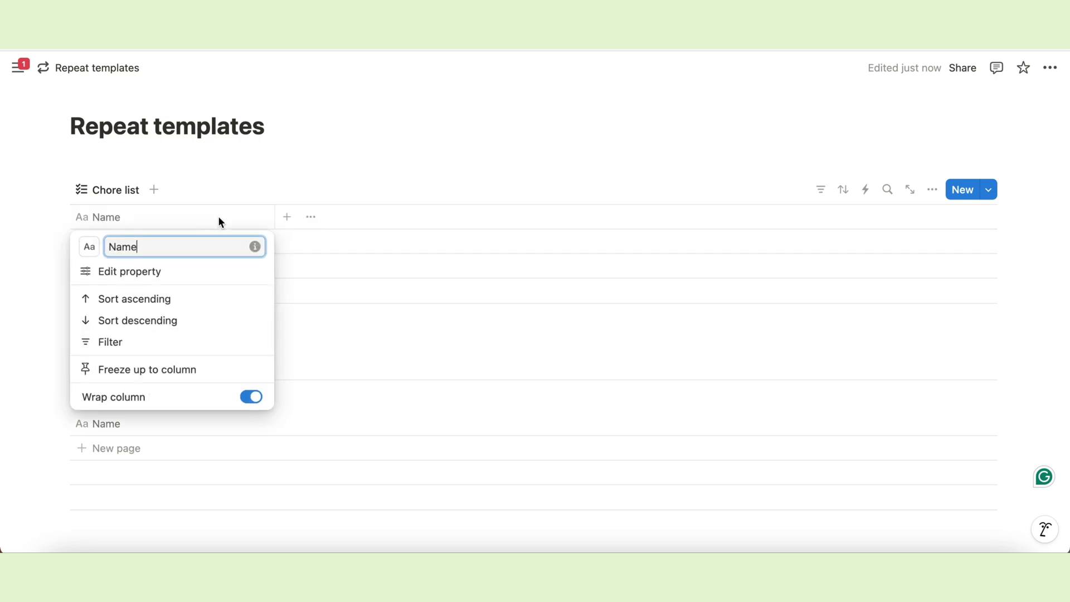
{"action": "type", "text": "Chore"}
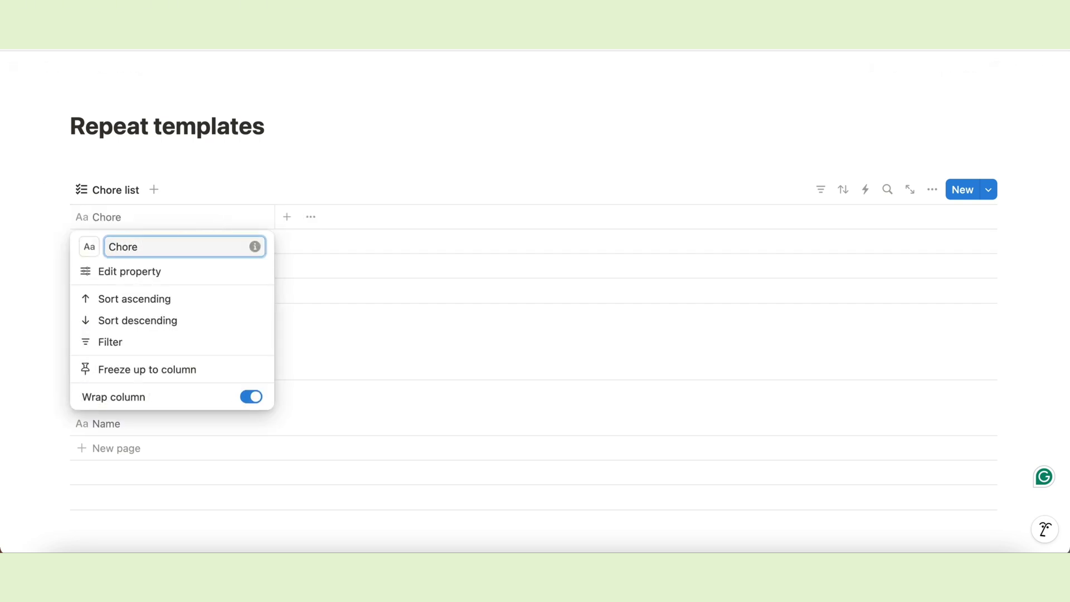
{"action": "key", "text": "Return"}
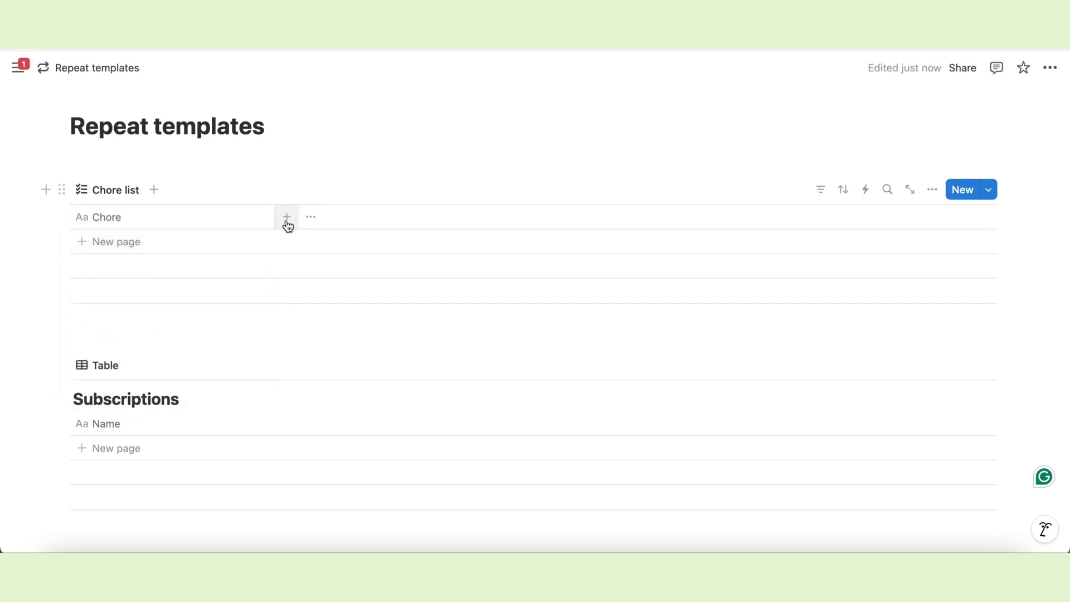
{"action": "left_click", "coordinate": [287, 218]}
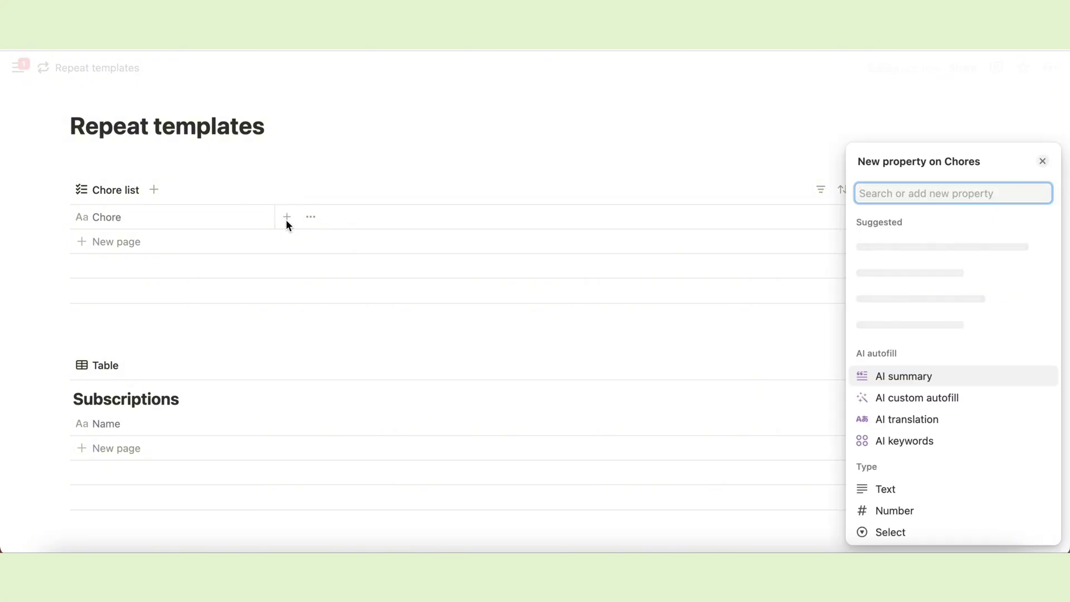
{"action": "type", "text": "date"}
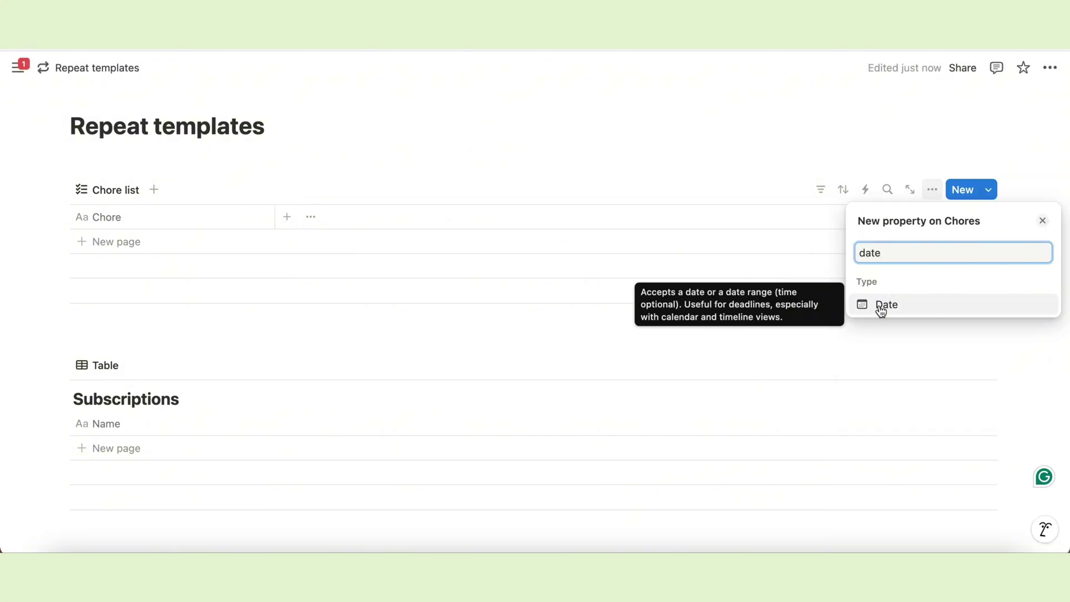
{"action": "left_click", "coordinate": [883, 305]}
{"action": "type", "text": "Last completed"}
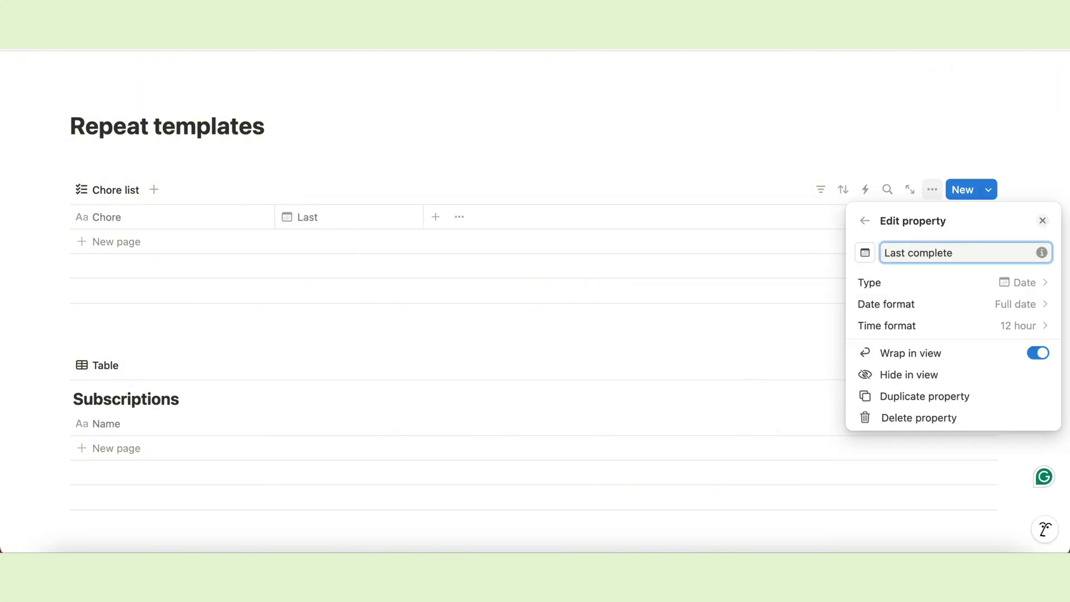
{"action": "left_click", "coordinate": [795, 148]}
Add two select properties, 'Area' and 'Cycle'.
{"action": "left_click", "coordinate": [436, 218]}
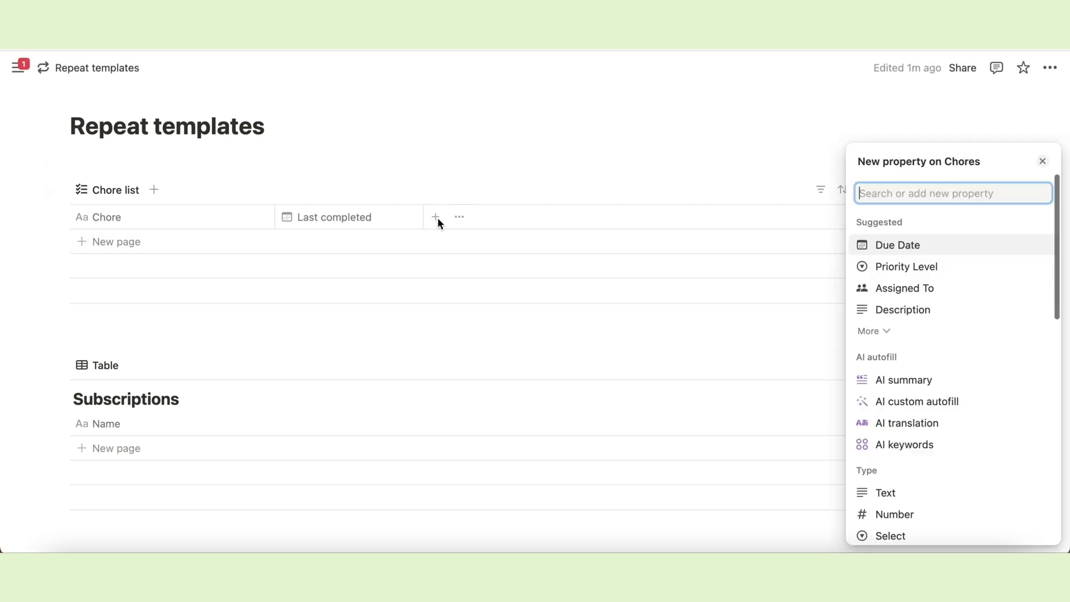
{"action": "type", "text": "sele"}
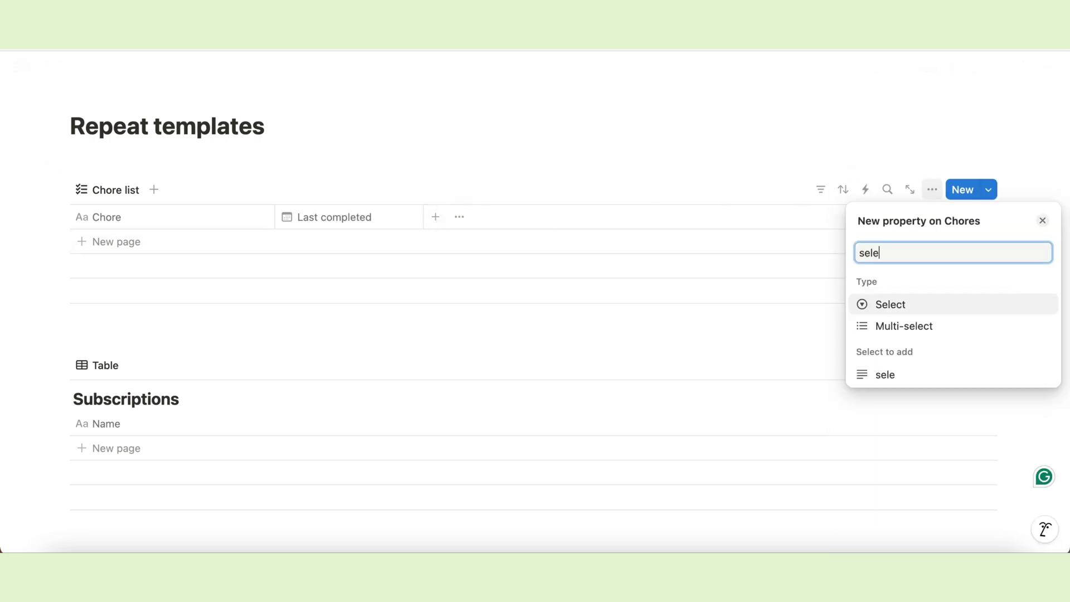
{"action": "left_click", "coordinate": [892, 304]}
{"action": "type", "text": "Area"}
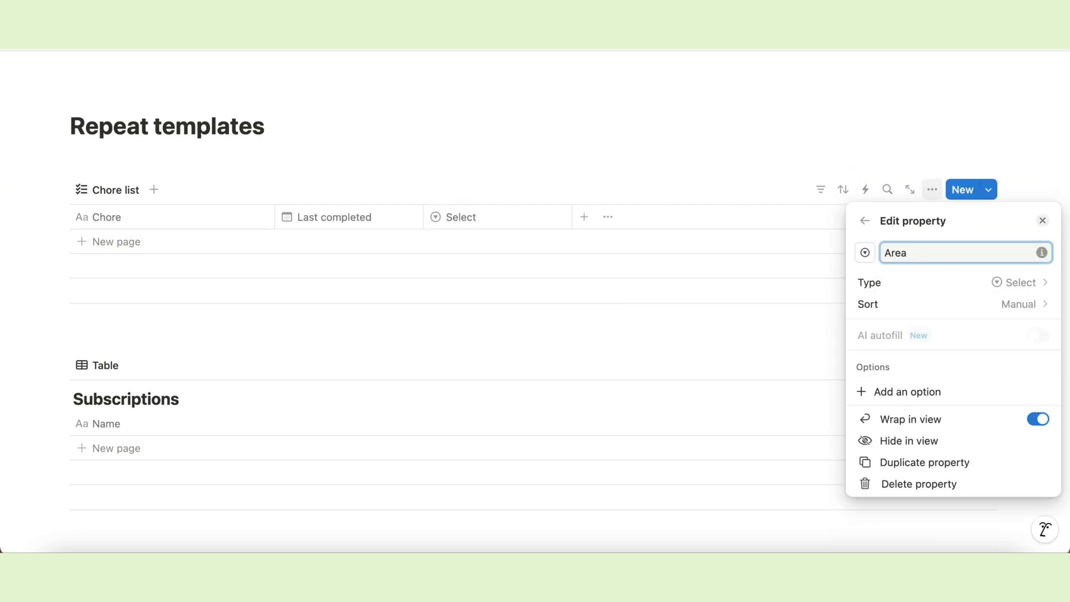
{"action": "left_click", "coordinate": [800, 175]}
{"action": "left_click", "coordinate": [583, 217]}
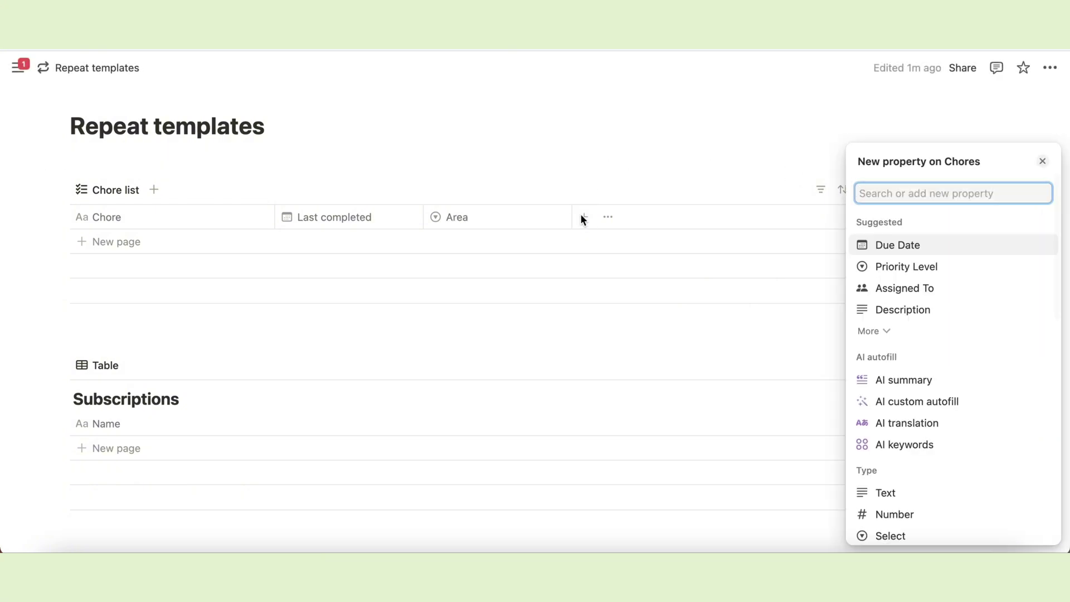
{"action": "type", "text": "sele"}
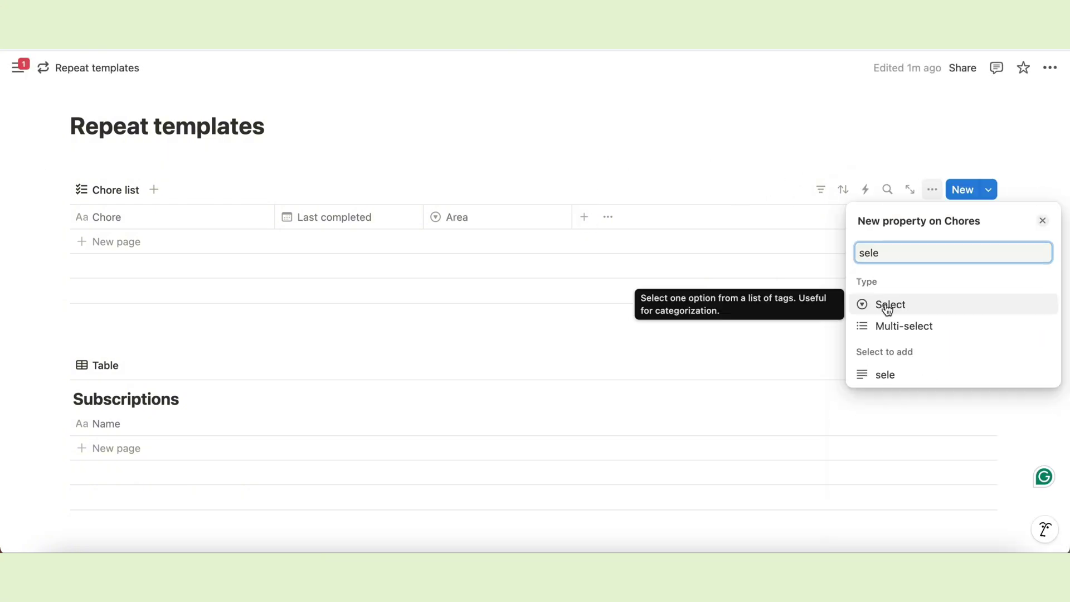
{"action": "left_click", "coordinate": [889, 306]}
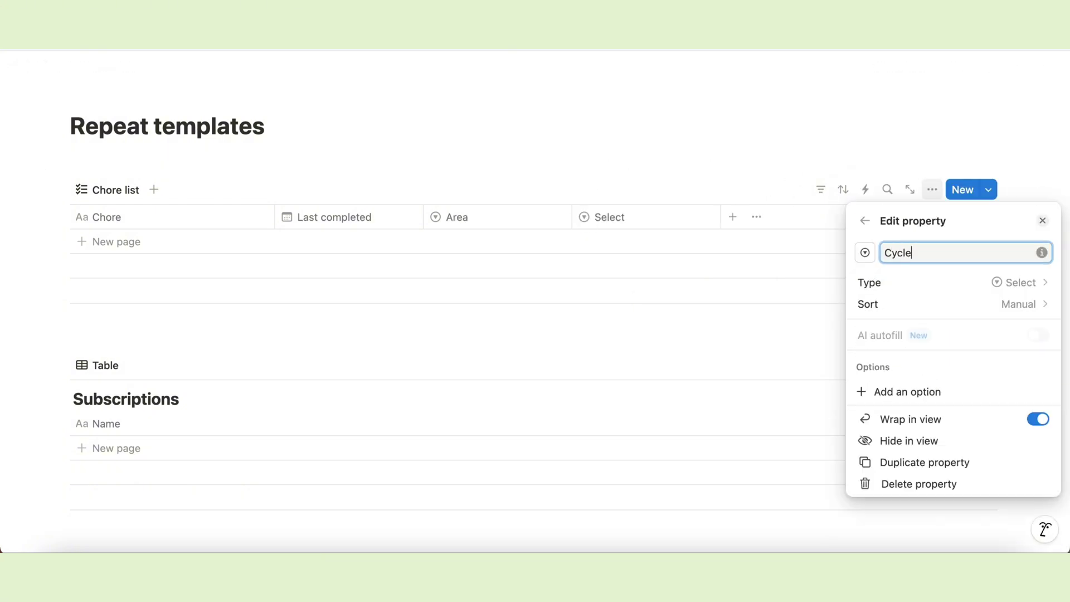
{"action": "left_click", "coordinate": [728, 177]}
Add a checkbox property with its name left blank.
{"action": "left_click", "coordinate": [733, 217]}
{"action": "type", "text": "che"}
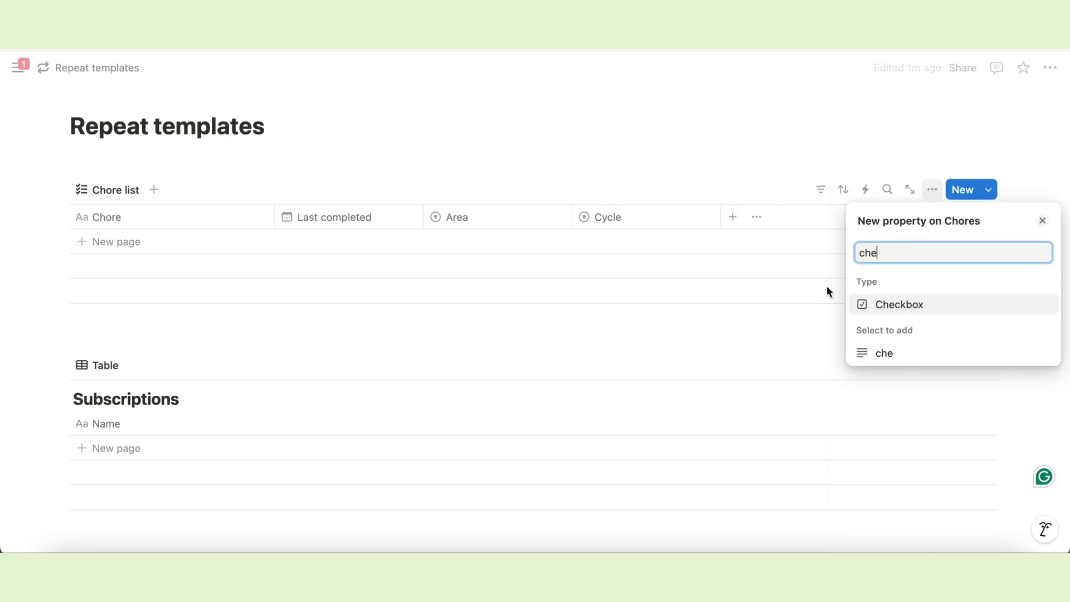
{"action": "left_click", "coordinate": [890, 305]}
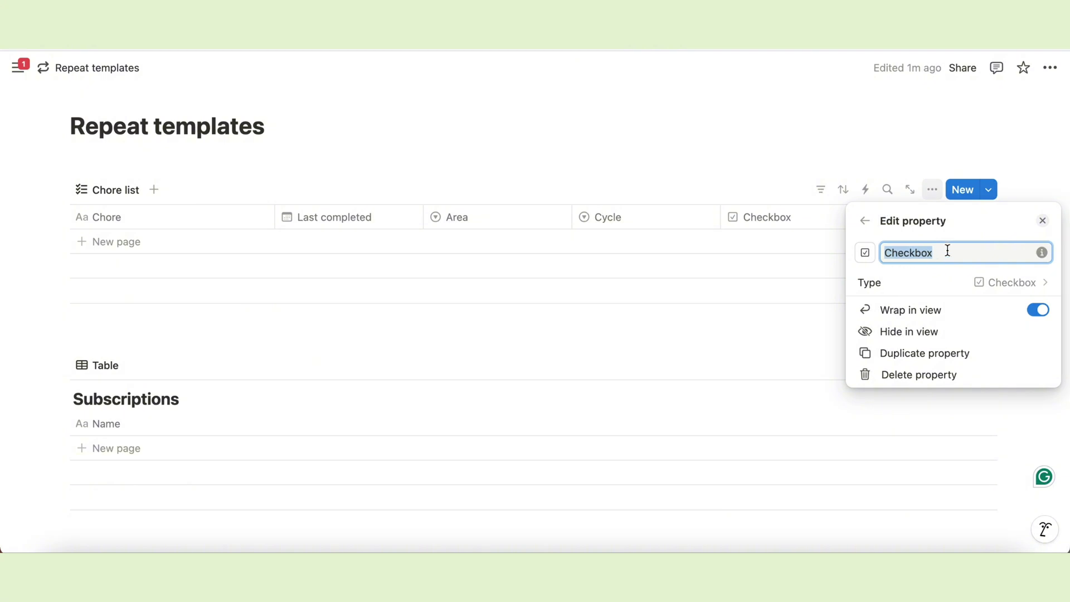
{"action": "key", "text": "BackSpace"}
{"action": "left_click", "coordinate": [831, 146]}
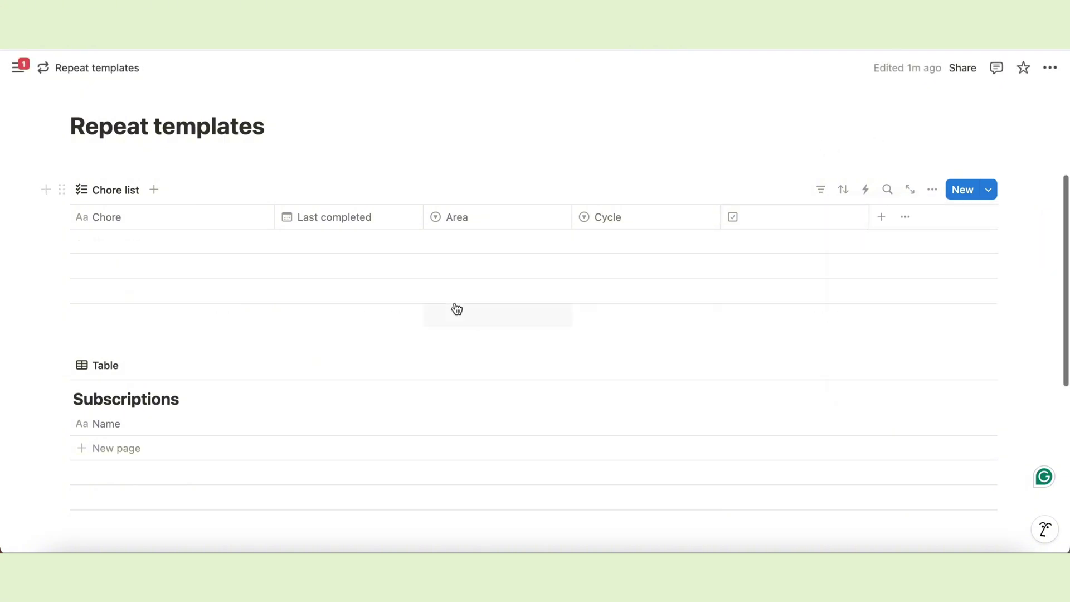
Add 'Clean windows' with area Living room and cycle Twice a month; move checkbox column first.
{"action": "left_click", "coordinate": [187, 246]}
{"action": "type", "text": "Clean windows"}
{"action": "key", "text": "Tab"}
{"action": "key", "text": "Tab"}
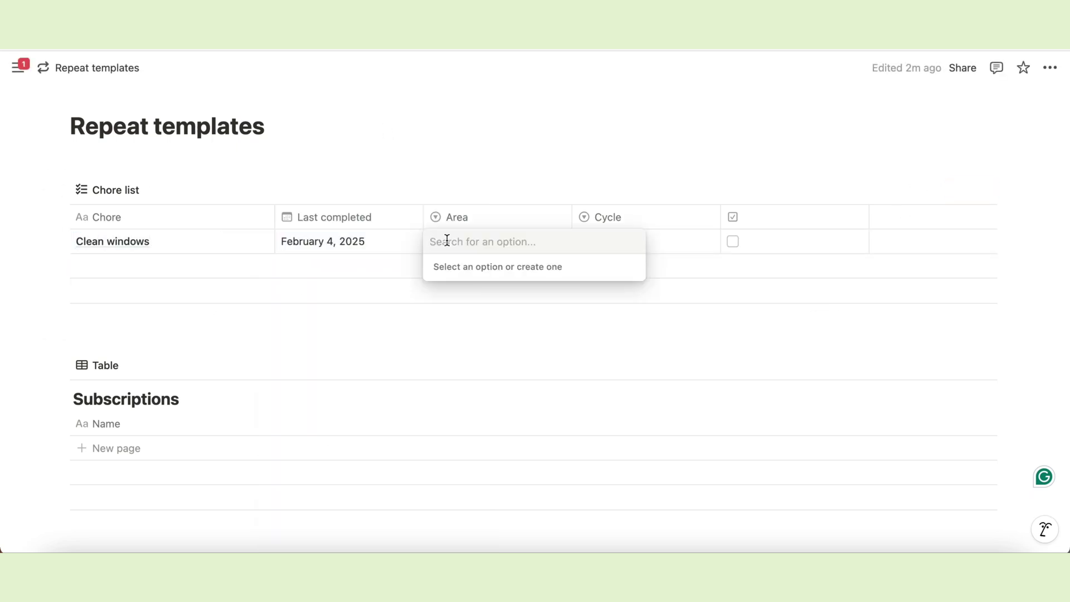
{"action": "type", "text": "Living room"}
{"action": "key", "text": "Return"}
{"action": "left_click", "coordinate": [614, 244]}
{"action": "type", "text": "Twice a month"}
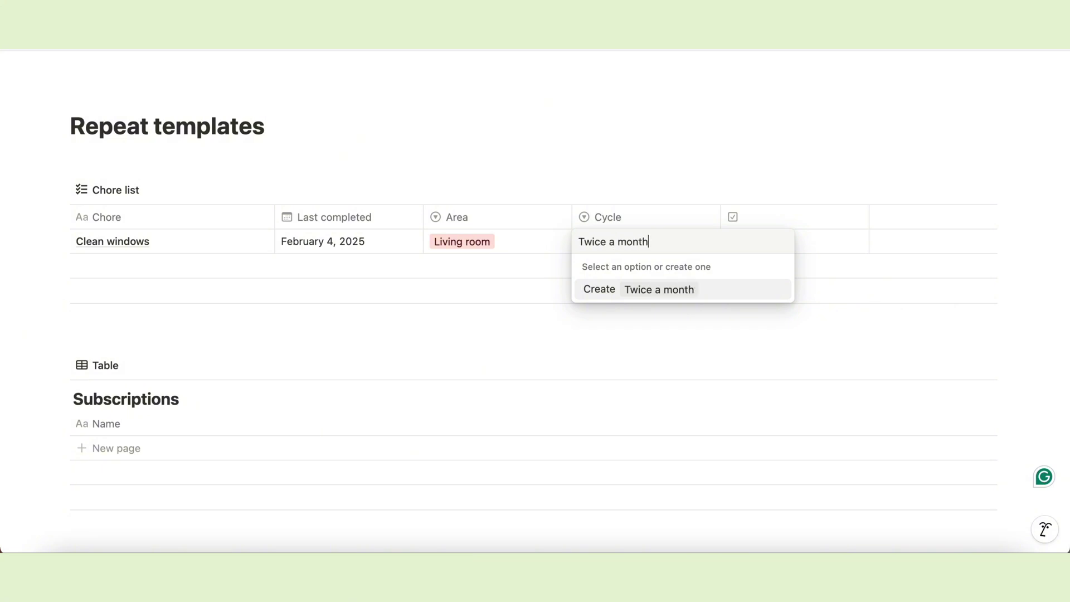
{"action": "key", "text": "Return"}
{"action": "left_click", "coordinate": [571, 162]}
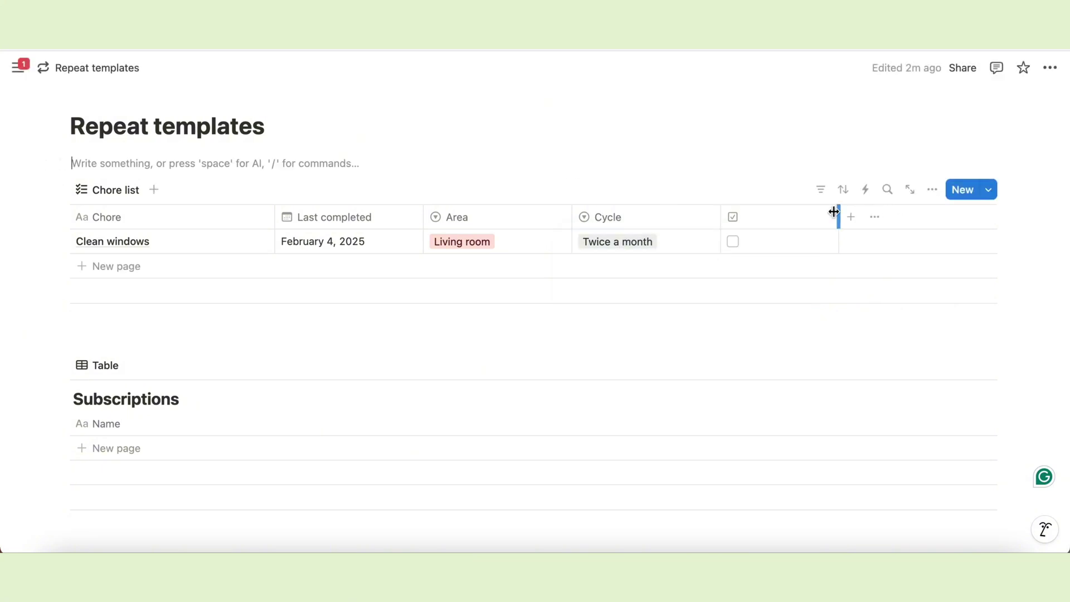
{"action": "left_click_drag", "start_coordinate": [733, 217], "coordinate": [167, 217]}
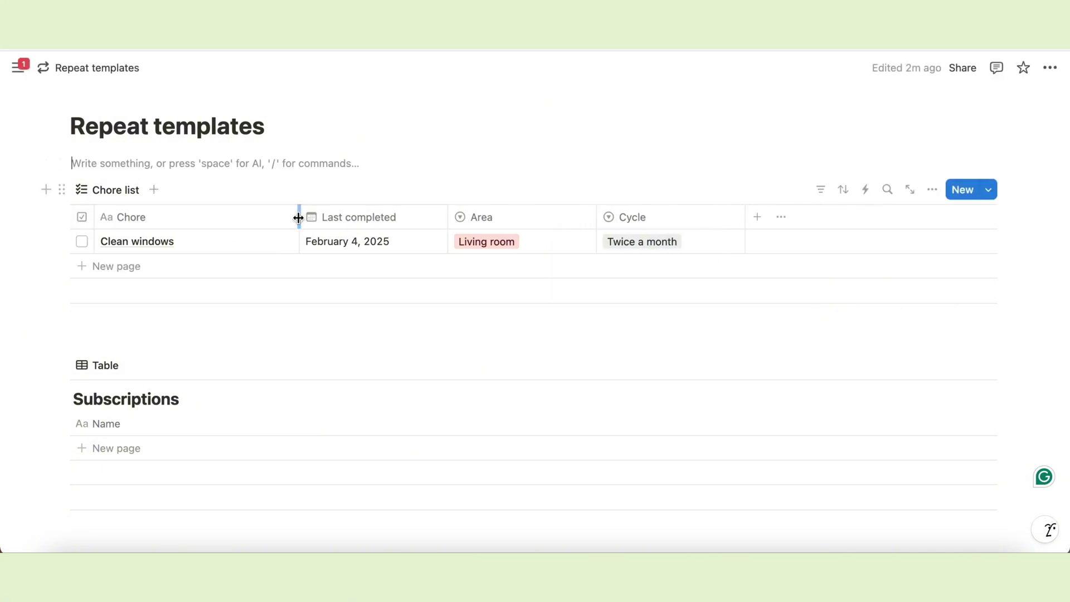
Add 'Change sheets' last completed Jan 29, 2025, with area Bedroom.
{"action": "left_click", "coordinate": [115, 266]}
{"action": "type", "text": "Change sheets"}
{"action": "key", "text": "Tab"}
{"action": "key", "text": "Return"}
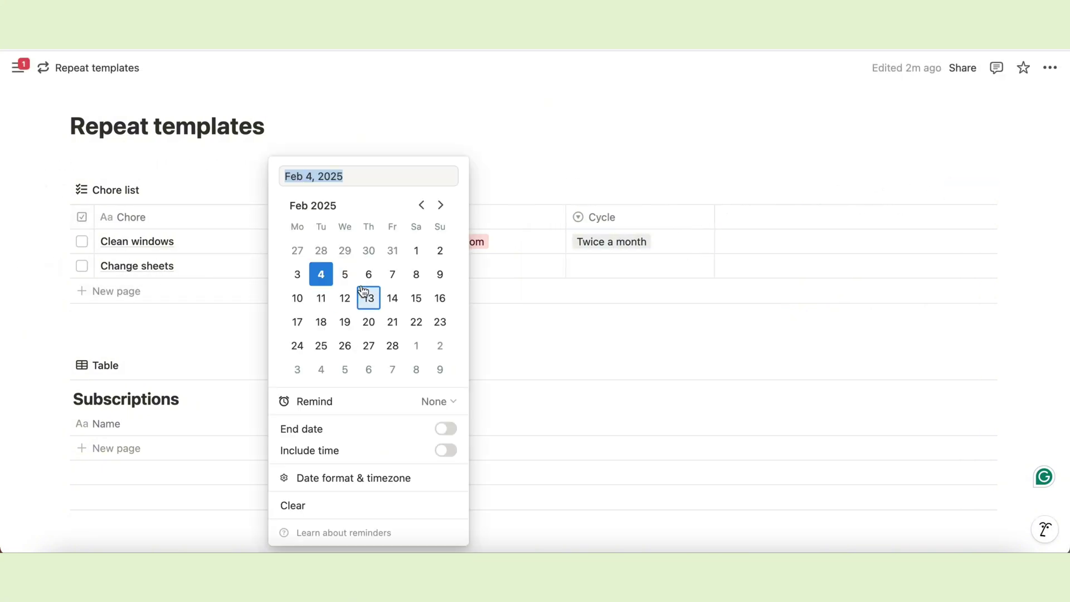
{"action": "type", "text": "Jan 29, 2025"}
{"action": "key", "text": "Return"}
{"action": "key", "text": "Tab"}
{"action": "type", "text": "Bedroom"}
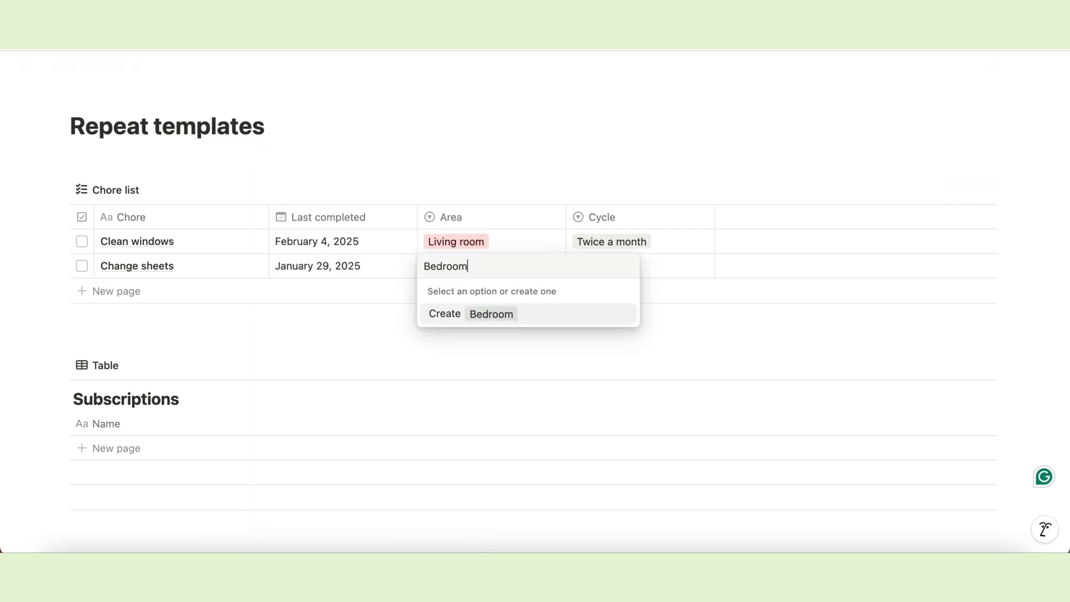
{"action": "key", "text": "Return"}
Recolour the Living room area tag yellow and the Bedroom tag blue.
{"action": "left_click", "coordinate": [476, 240]}
{"action": "left_click", "coordinate": [624, 290]}
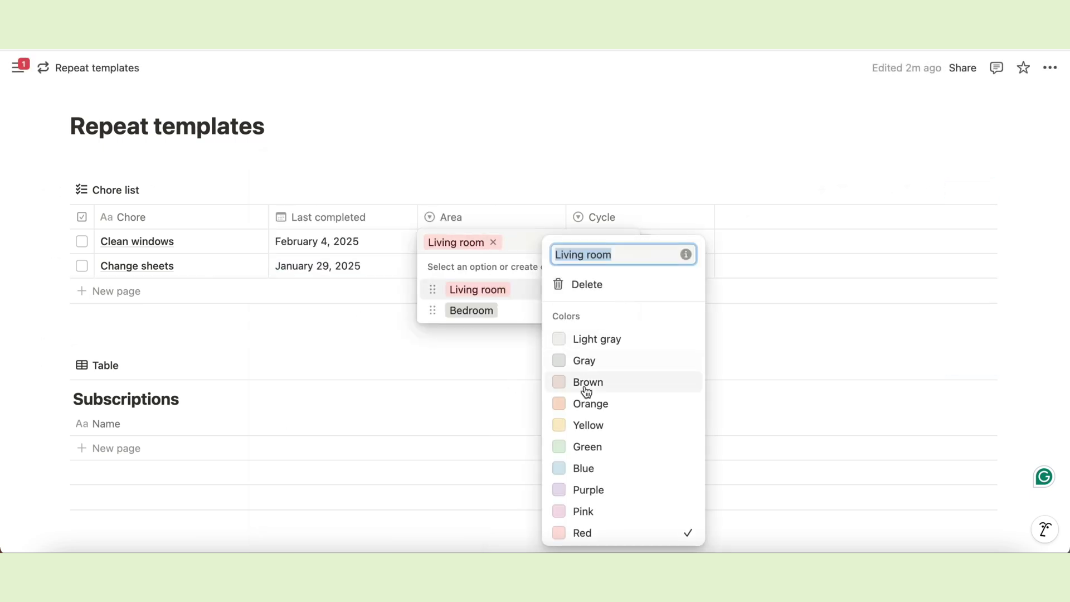
{"action": "left_click", "coordinate": [588, 424]}
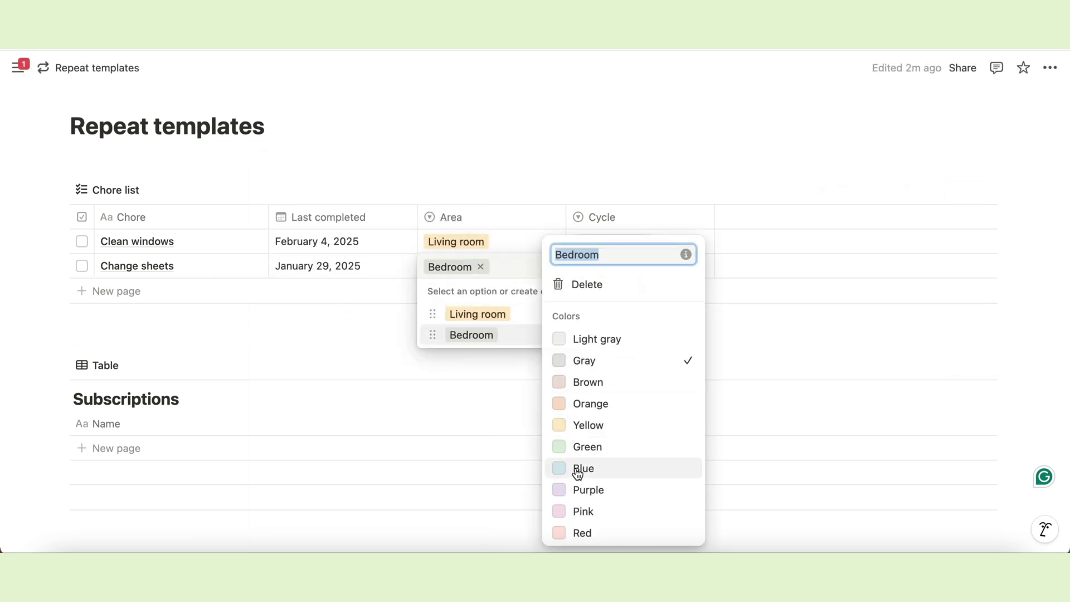
{"action": "left_click", "coordinate": [580, 469]}
{"action": "left_click", "coordinate": [296, 320]}
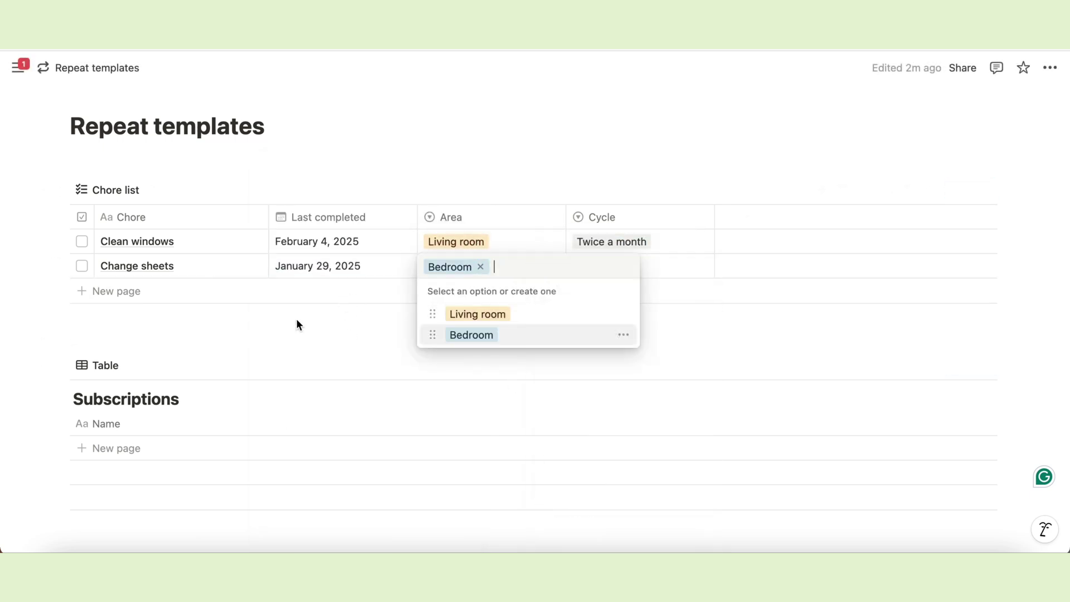
{"action": "key", "text": "Escape"}
Set the Change sheets cycle to a new Weekly option.
{"action": "left_click", "coordinate": [591, 267]}
{"action": "type", "text": "Wee"}
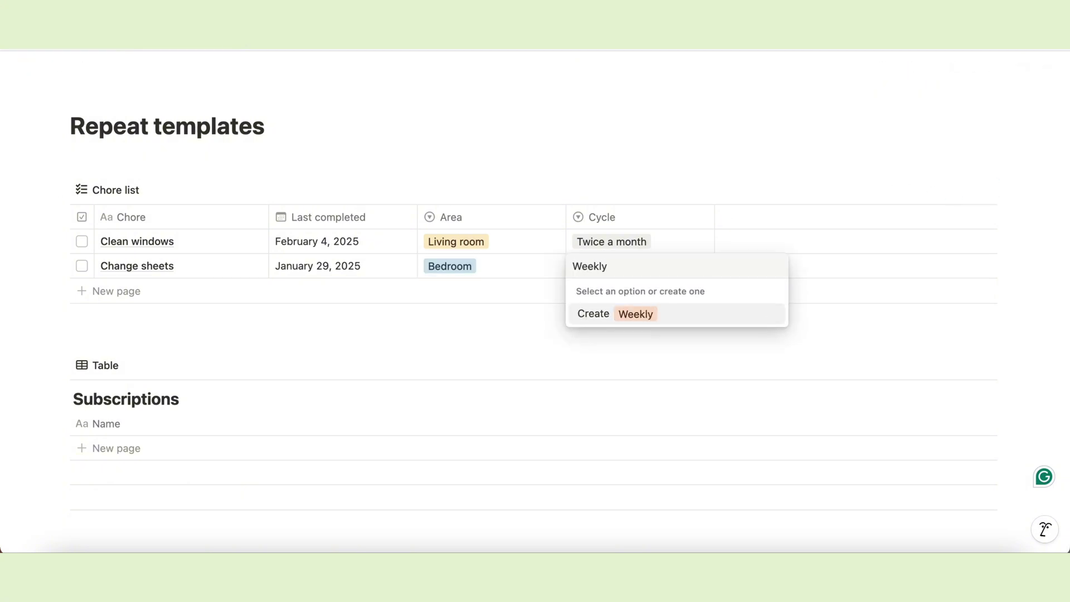
{"action": "type", "text": "kly"}
{"action": "key", "text": "Return"}
{"action": "key", "text": "Return"}
{"action": "left_click", "coordinate": [772, 335]}
{"action": "left_click", "coordinate": [470, 327]}
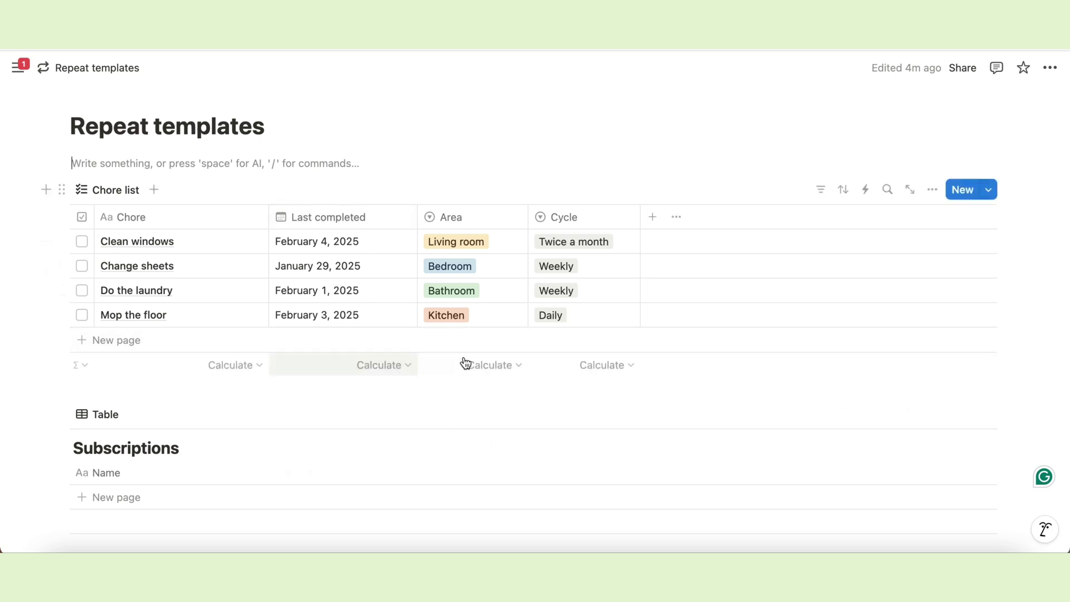
Start a new Chores template titled Clean windows with a spray-bottle icon.
{"action": "left_click", "coordinate": [989, 193]}
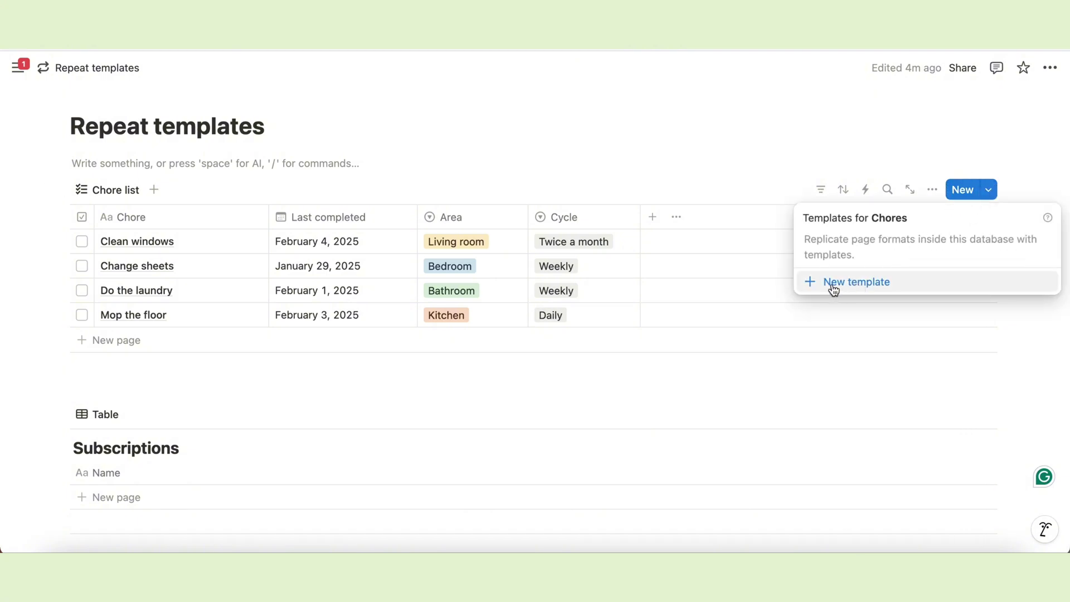
{"action": "left_click", "coordinate": [910, 291]}
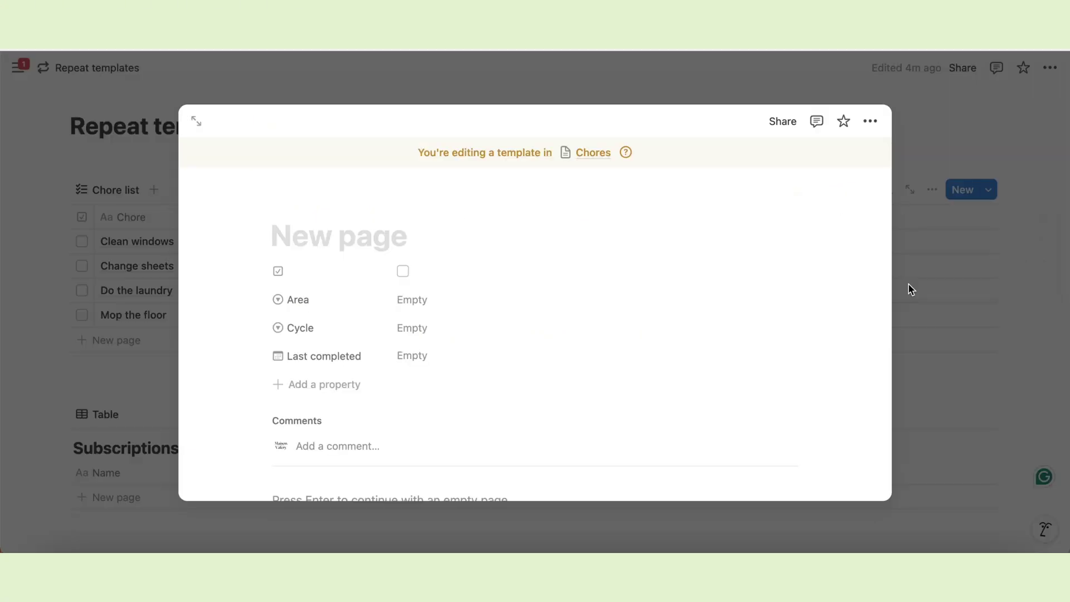
{"action": "type", "text": "Clean windows"}
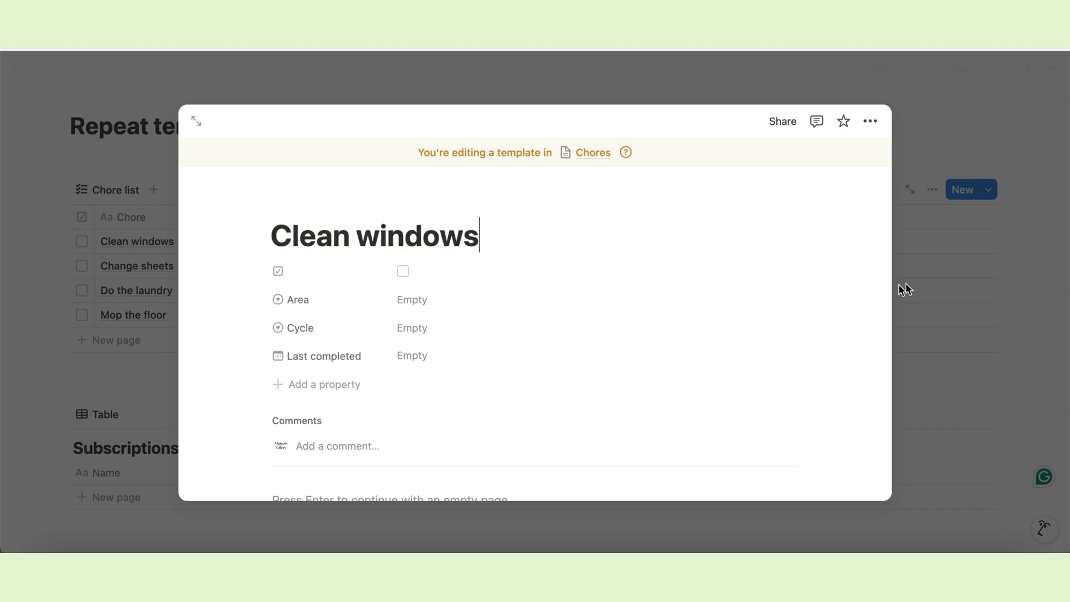
{"action": "left_click", "coordinate": [291, 206]}
{"action": "left_click", "coordinate": [295, 270]}
{"action": "left_click", "coordinate": [213, 285]}
{"action": "type", "text": "clean"}
{"action": "left_click", "coordinate": [406, 368]}
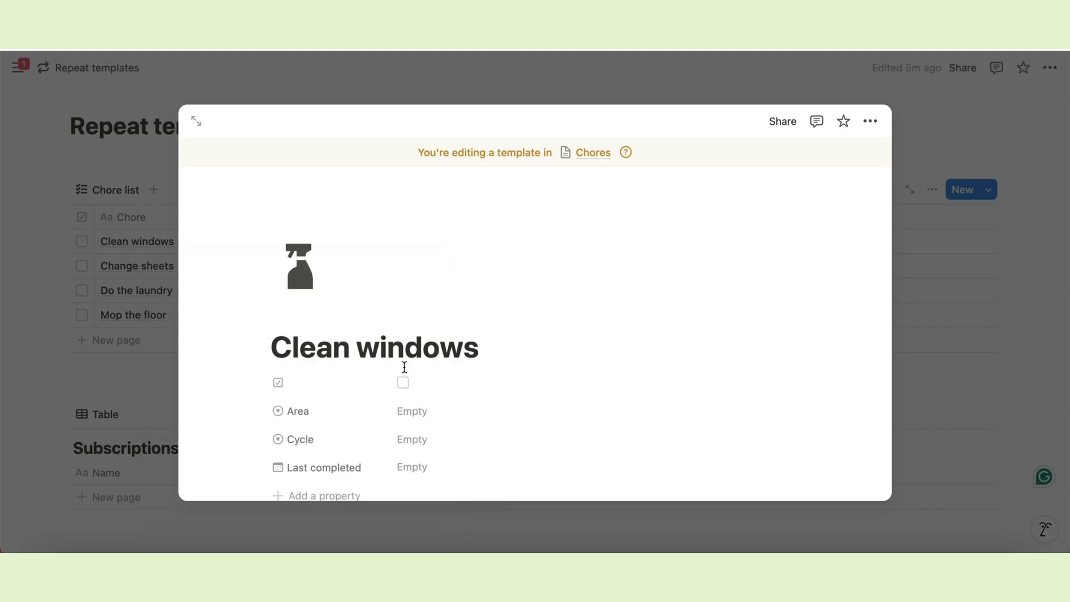
Set the template's Area to Living room, Cycle to Twice a month and Last completed to Today.
{"action": "scroll", "coordinate": [412, 334], "scroll_direction": "down", "scroll_amount": 3}
{"action": "left_click", "coordinate": [417, 275]}
{"action": "left_click", "coordinate": [435, 326]}
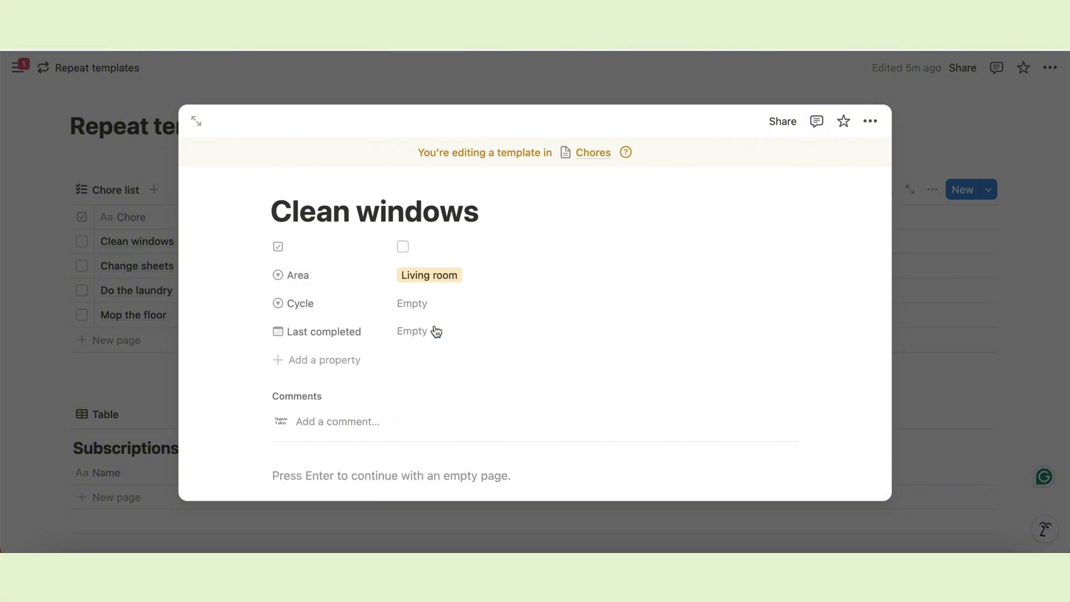
{"action": "left_click", "coordinate": [413, 303]}
{"action": "left_click", "coordinate": [438, 352]}
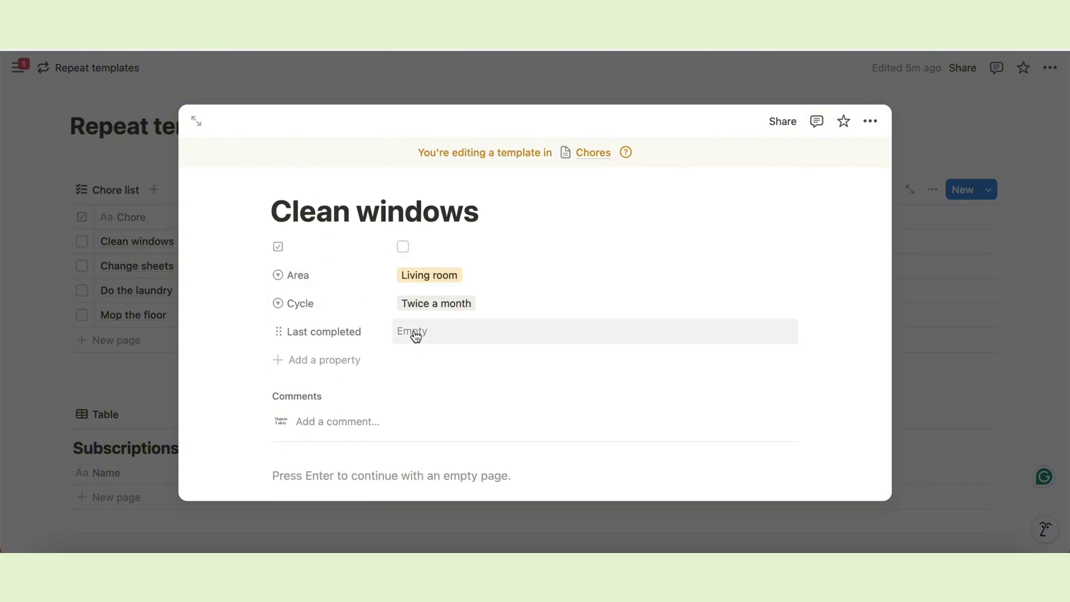
{"action": "left_click", "coordinate": [427, 333]}
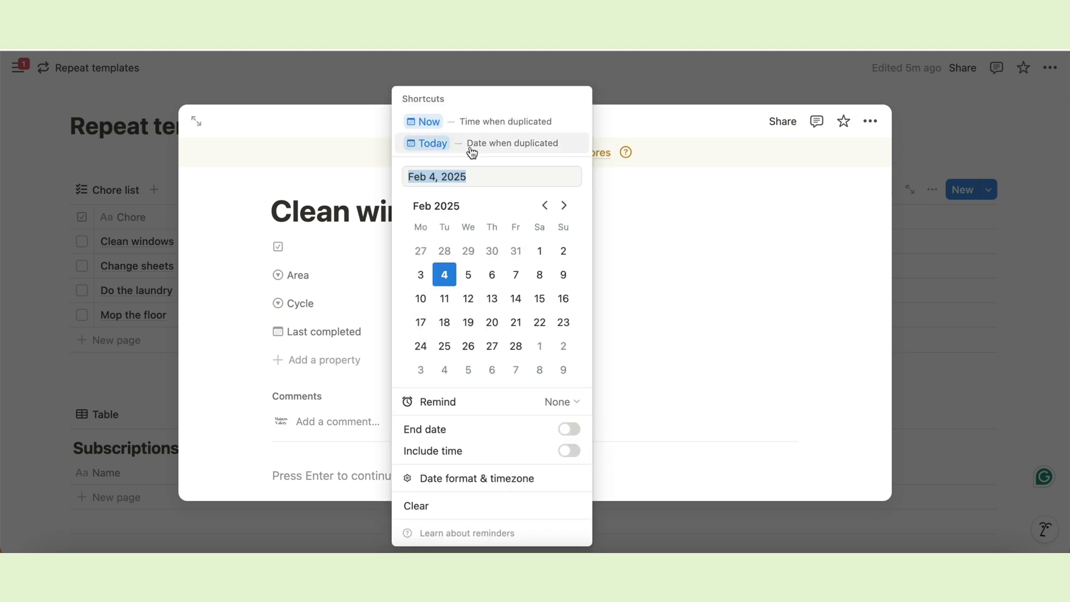
{"action": "left_click", "coordinate": [502, 146]}
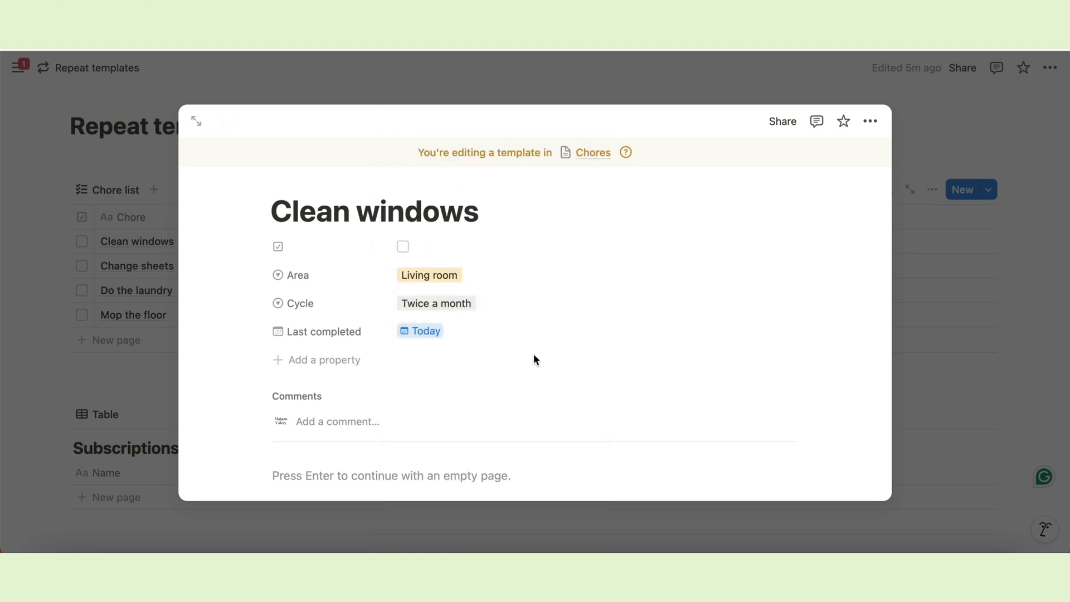
{"action": "scroll", "coordinate": [630, 318], "scroll_direction": "up", "scroll_amount": 3}
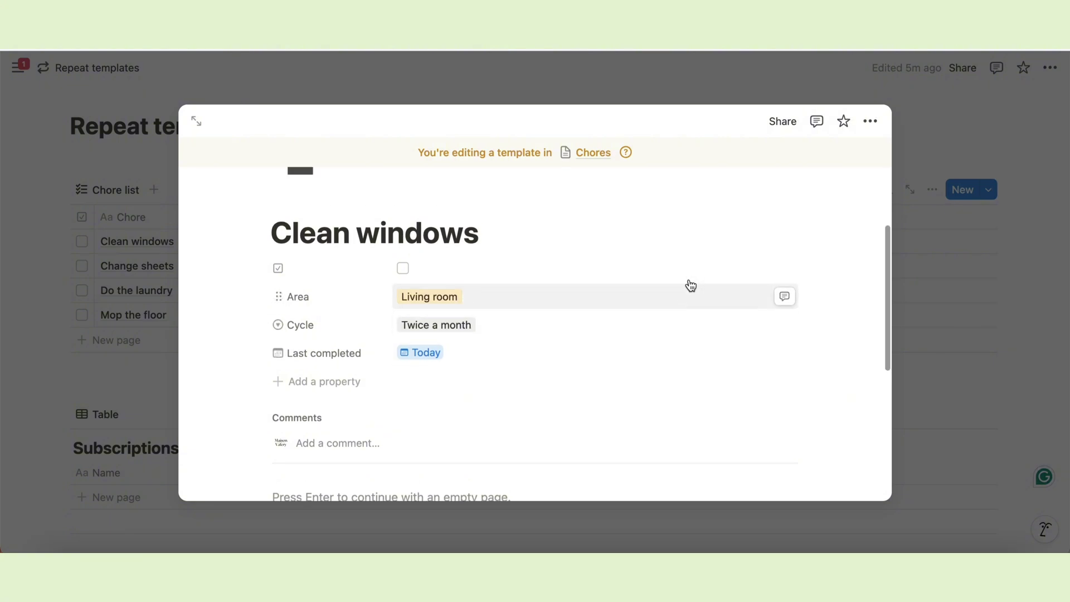
{"action": "left_click", "coordinate": [924, 397]}
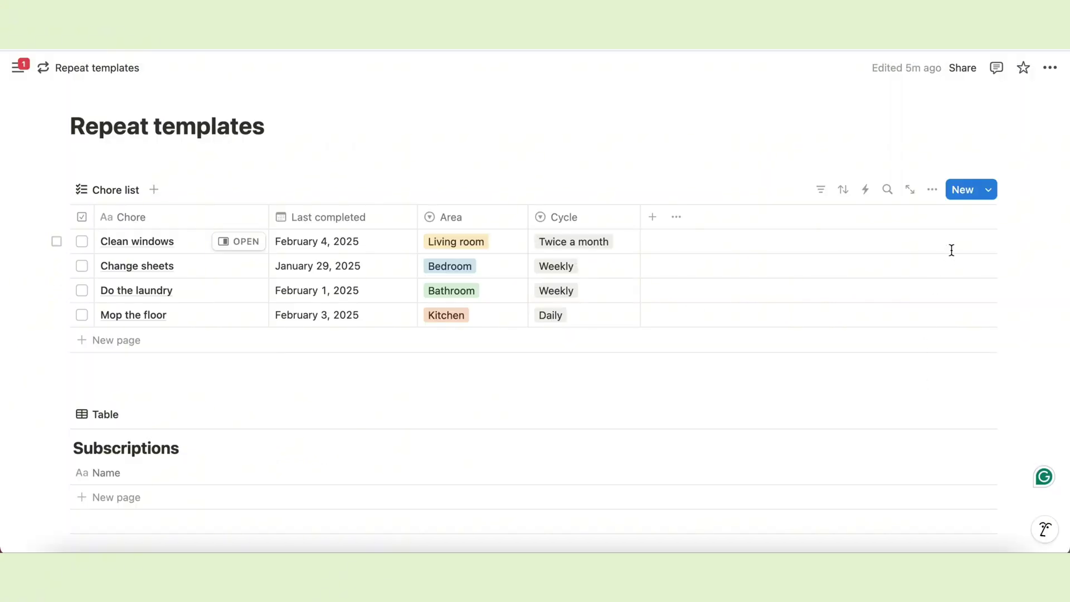
Make the Clean windows template repeat every 2 weeks on Wednesdays, starting Feb 5, 2025.
{"action": "left_click", "coordinate": [990, 190]}
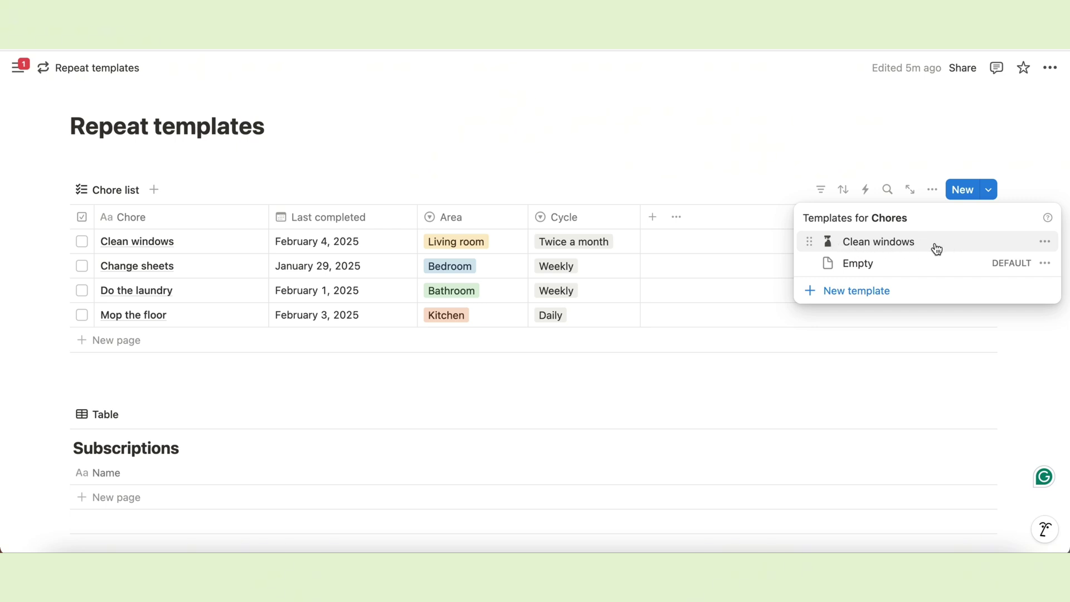
{"action": "left_click", "coordinate": [1046, 244]}
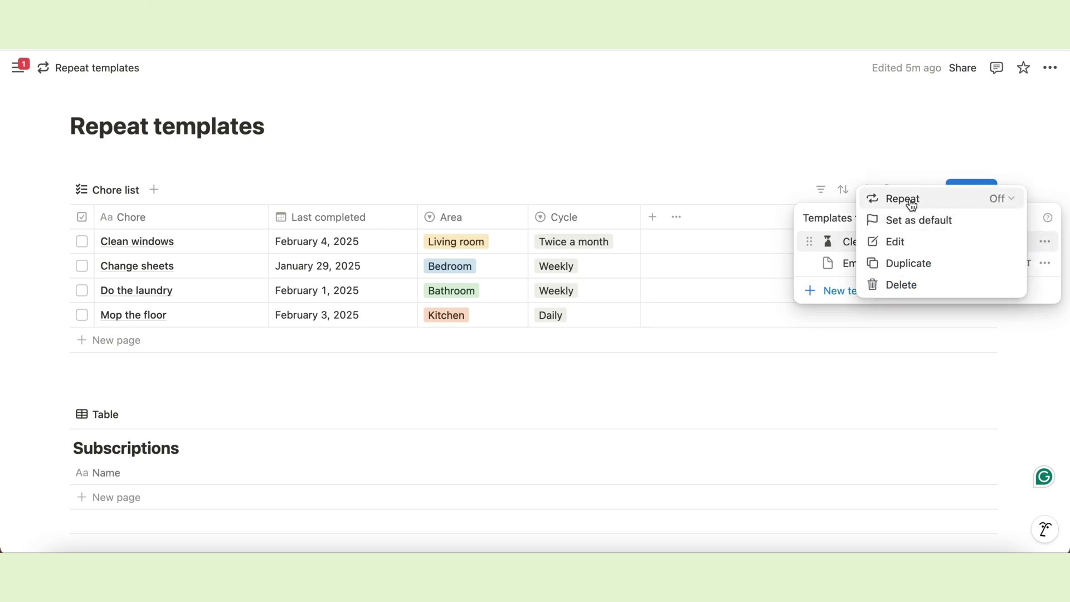
{"action": "left_click", "coordinate": [1007, 201]}
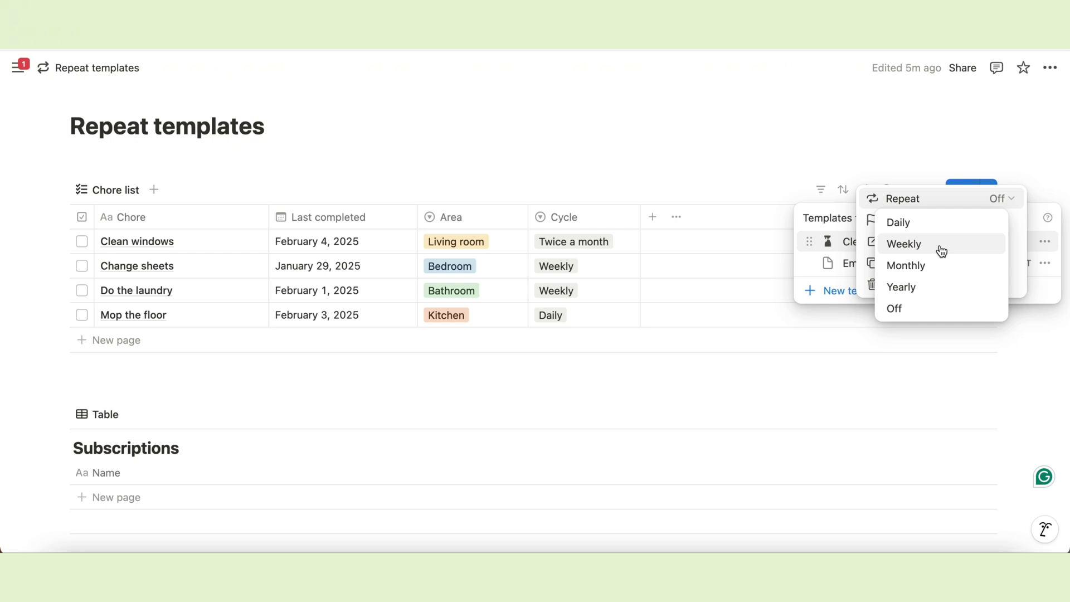
{"action": "left_click", "coordinate": [941, 251]}
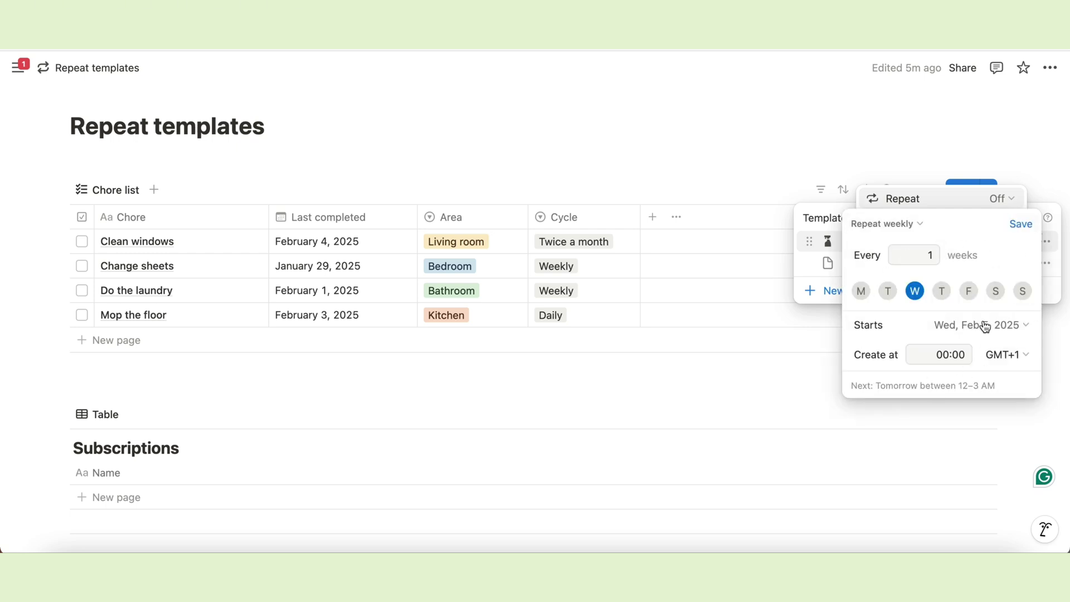
{"action": "left_click", "coordinate": [926, 256]}
{"action": "type", "text": "2"}
{"action": "left_click", "coordinate": [1000, 329]}
{"action": "left_click", "coordinate": [997, 326]}
{"action": "left_click", "coordinate": [1022, 224]}
{"action": "left_click", "coordinate": [907, 136]}
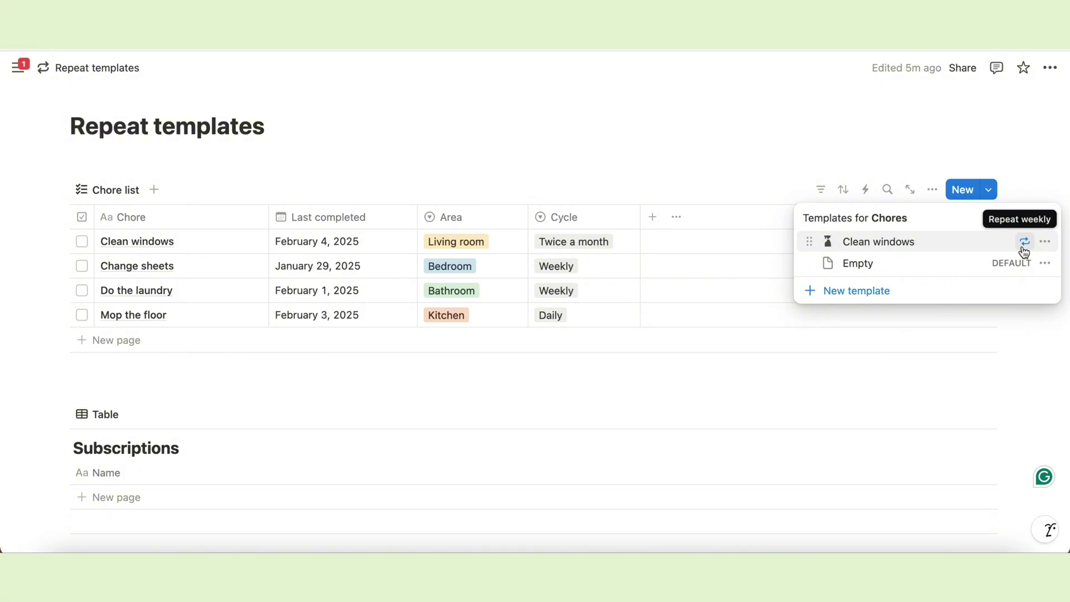
Create a Change sheets Chores template with Area Bedroom, Cycle Weekly and Last completed Today.
{"action": "left_click", "coordinate": [752, 139]}
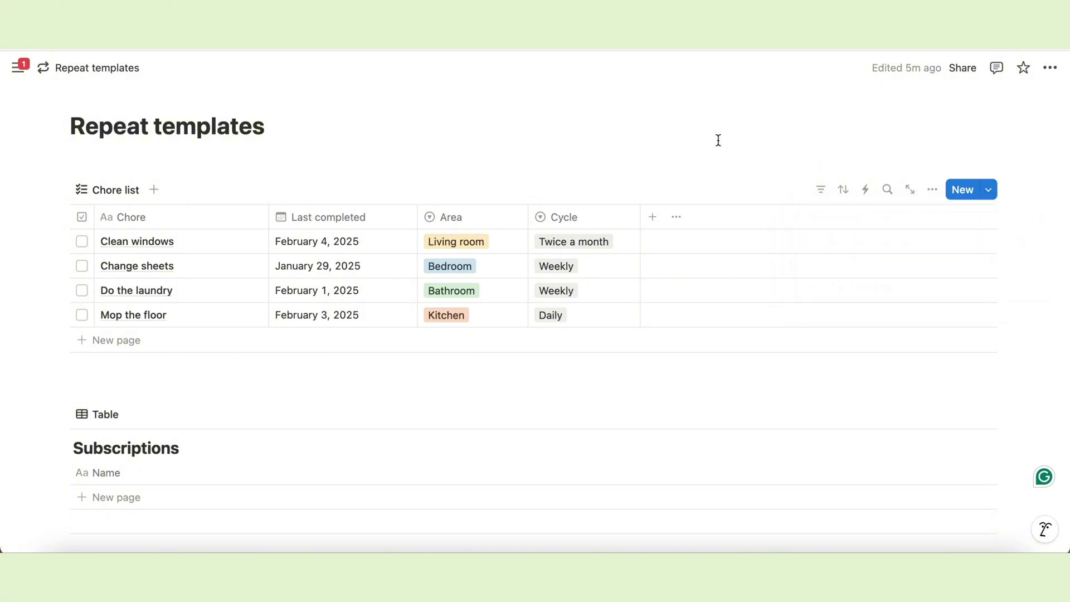
{"action": "left_click", "coordinate": [990, 190]}
{"action": "left_click", "coordinate": [875, 287]}
{"action": "type", "text": "Change shee"}
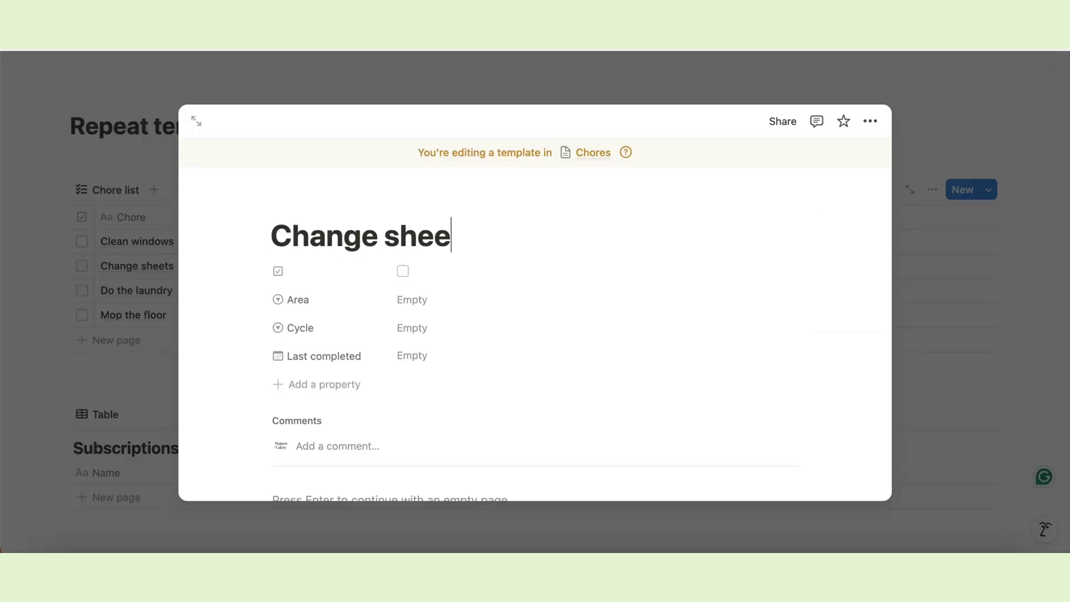
{"action": "type", "text": "ts"}
{"action": "left_click", "coordinate": [420, 301]}
{"action": "left_click", "coordinate": [441, 368]}
{"action": "left_click", "coordinate": [418, 327]}
{"action": "left_click", "coordinate": [441, 396]}
{"action": "left_click", "coordinate": [419, 360]}
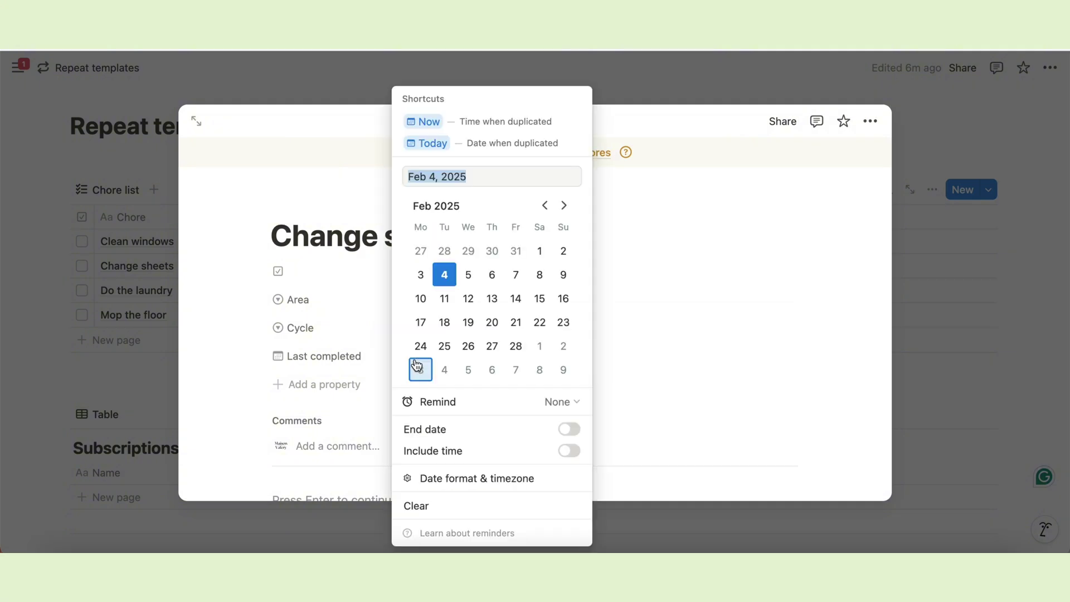
{"action": "left_click", "coordinate": [495, 144]}
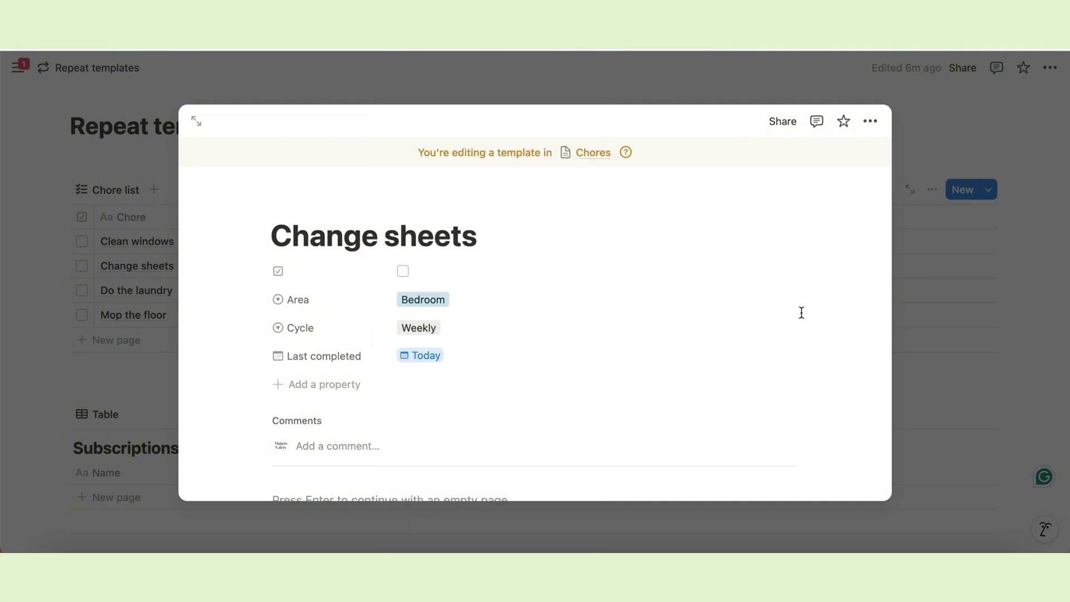
{"action": "left_click", "coordinate": [912, 383]}
Set the Change sheets template to repeat weekly and save the schedule.
{"action": "left_click", "coordinate": [1045, 262]}
{"action": "left_click", "coordinate": [999, 219]}
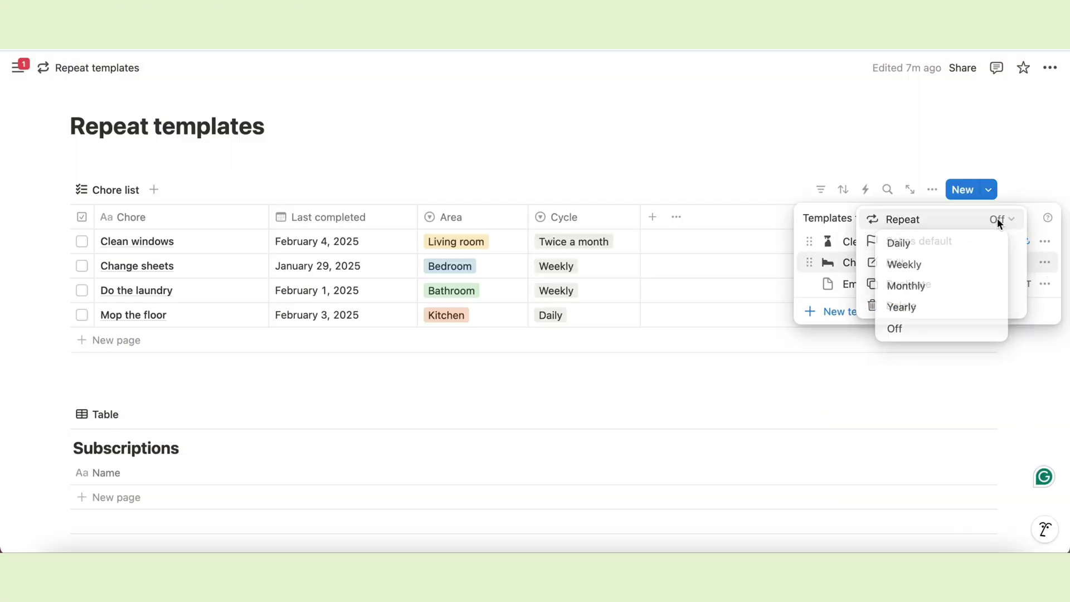
{"action": "left_click", "coordinate": [904, 266]}
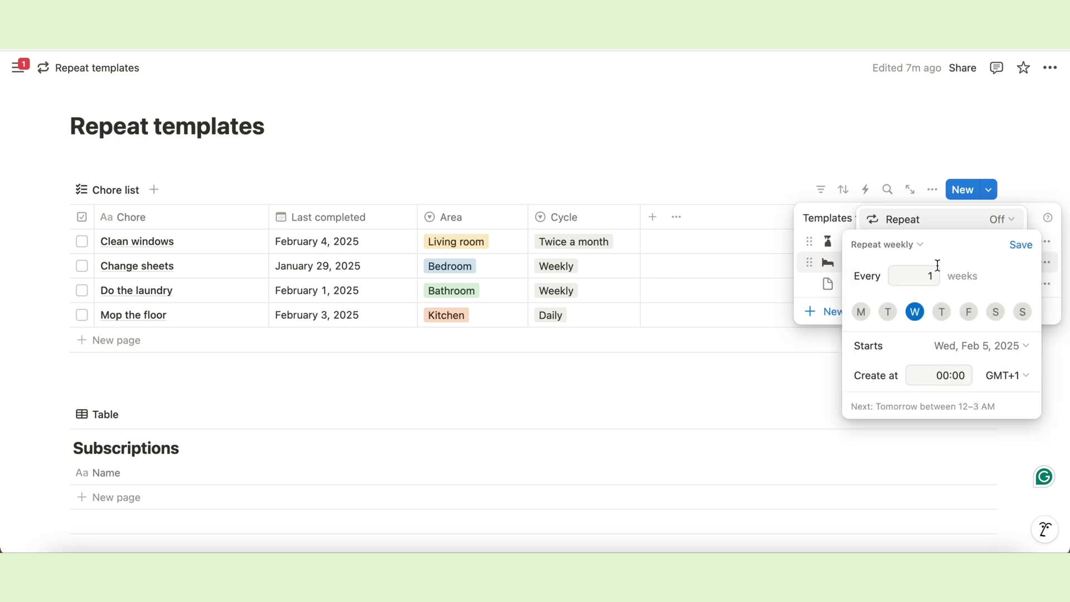
{"action": "left_click", "coordinate": [1021, 245]}
{"action": "left_click", "coordinate": [1036, 156]}
{"action": "left_click", "coordinate": [717, 107]}
{"action": "left_click", "coordinate": [80, 167]}
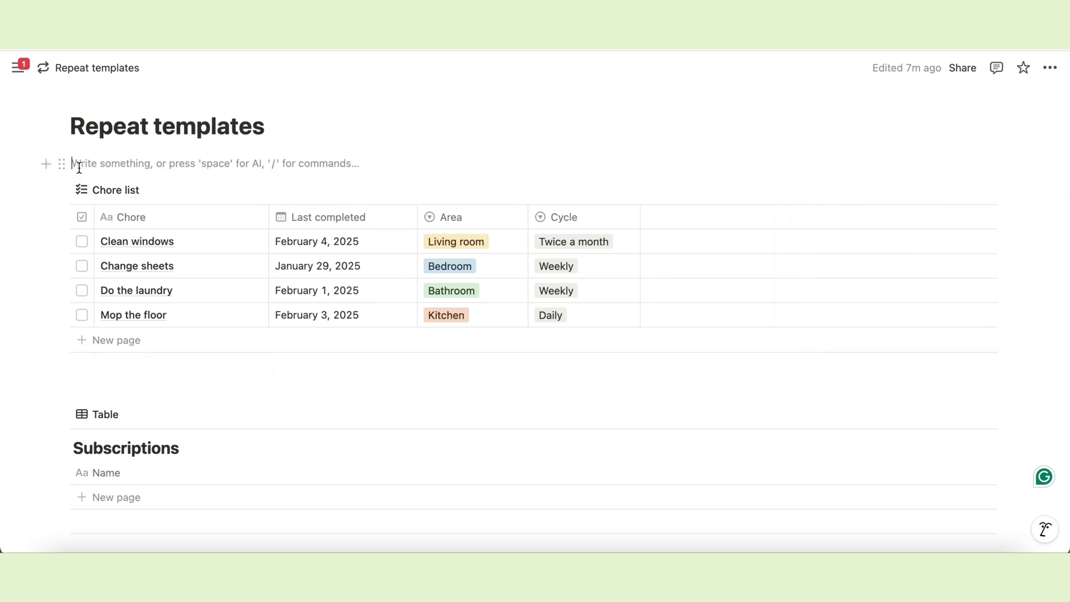
Duplicate the Chore list view as a new view named Calendar with a calendar icon.
{"action": "key", "text": "Return"}
{"action": "key", "text": "super+shift+Down"}
{"action": "scroll", "coordinate": [335, 279], "scroll_direction": "down", "scroll_amount": 1}
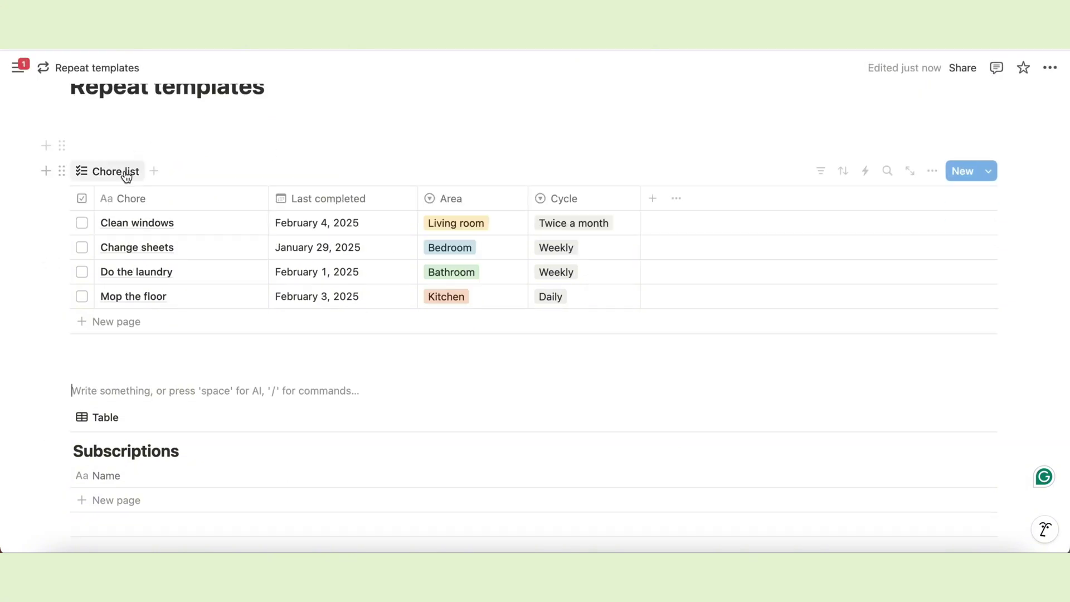
{"action": "left_click", "coordinate": [123, 175]}
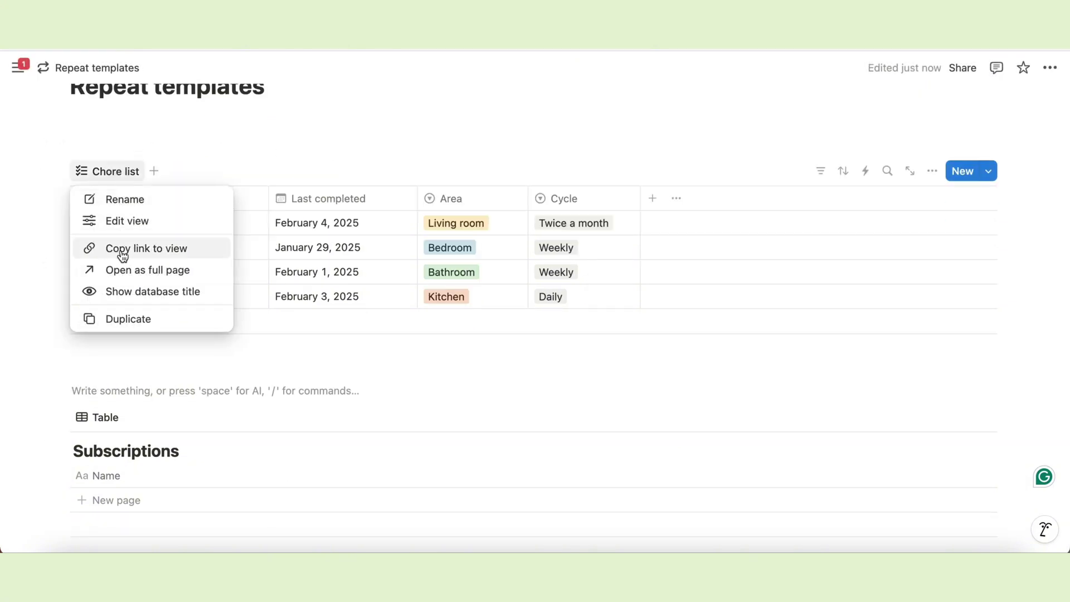
{"action": "left_click", "coordinate": [172, 320]}
{"action": "type", "text": "Calendar"}
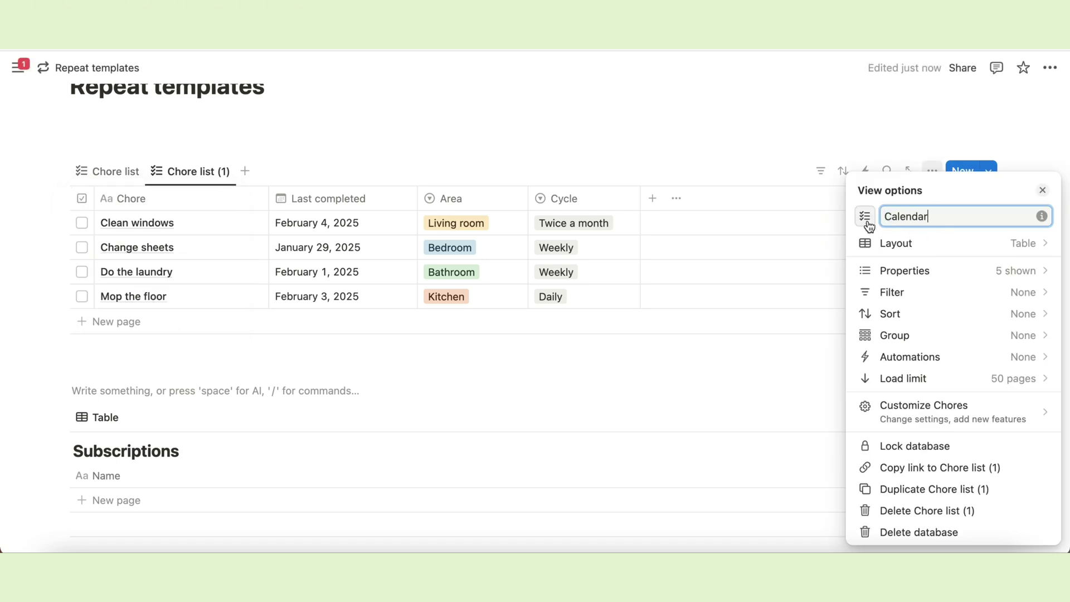
{"action": "left_click", "coordinate": [866, 218]}
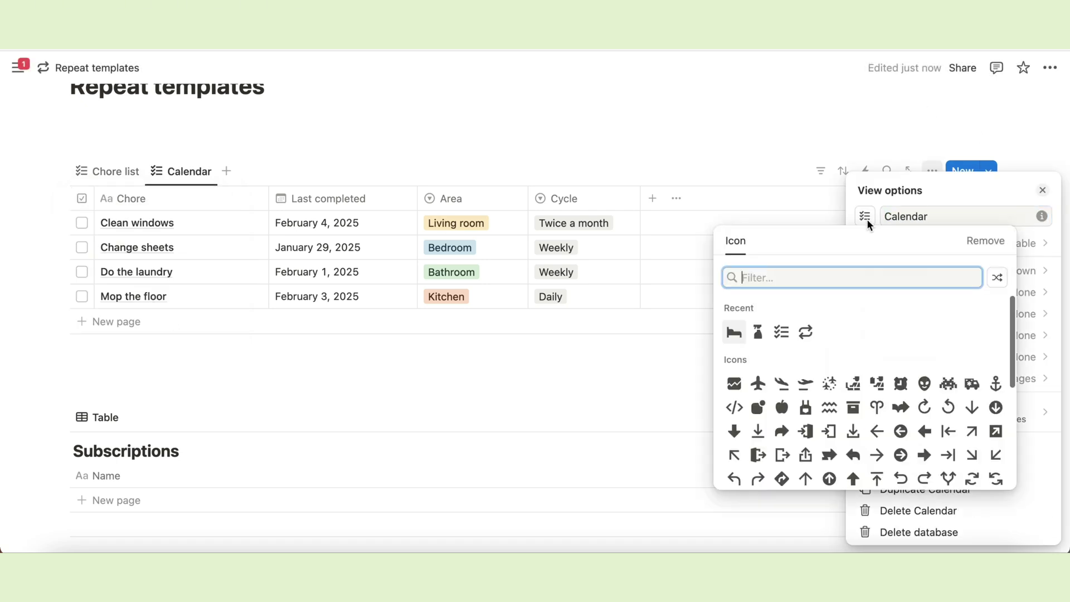
{"action": "type", "text": "calen"}
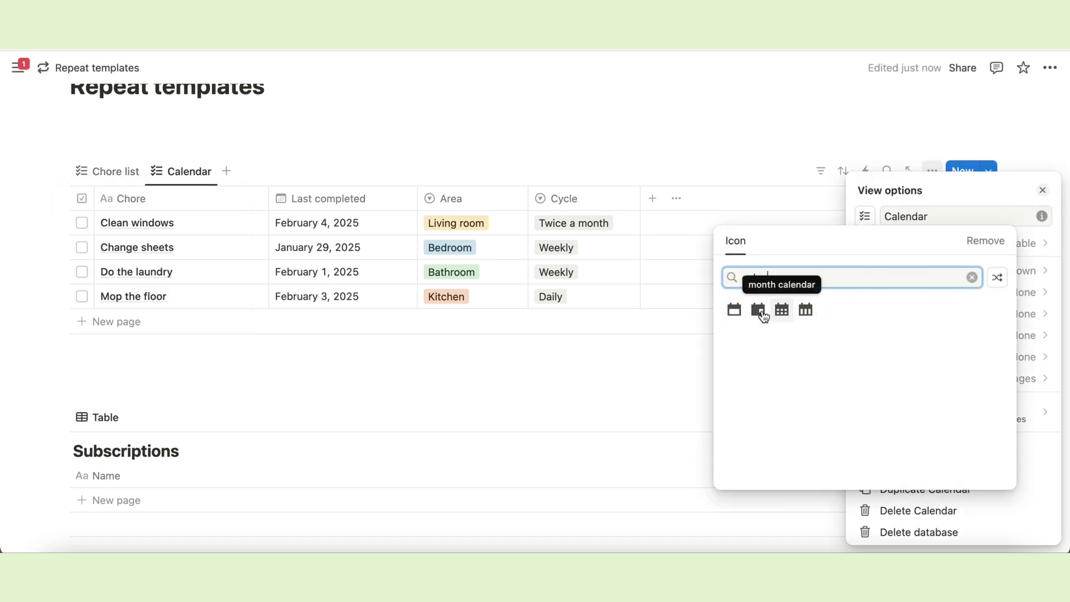
{"action": "left_click", "coordinate": [757, 311]}
Switch the Calendar view to a month calendar layout with page-title wrapping turned off.
{"action": "left_click", "coordinate": [962, 250]}
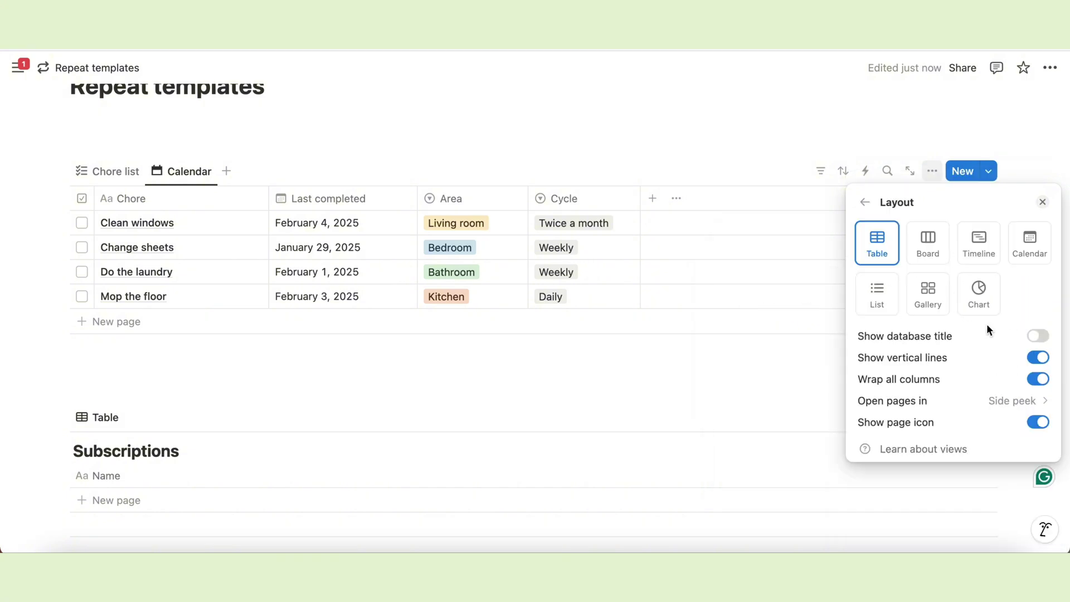
{"action": "left_click", "coordinate": [1028, 243]}
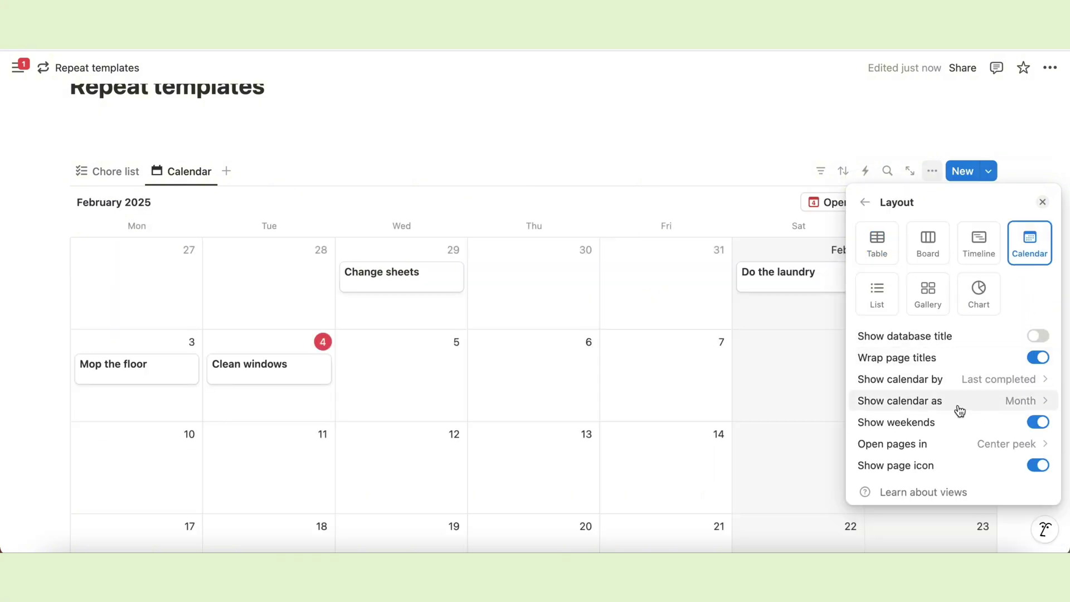
{"action": "left_click", "coordinate": [996, 401]}
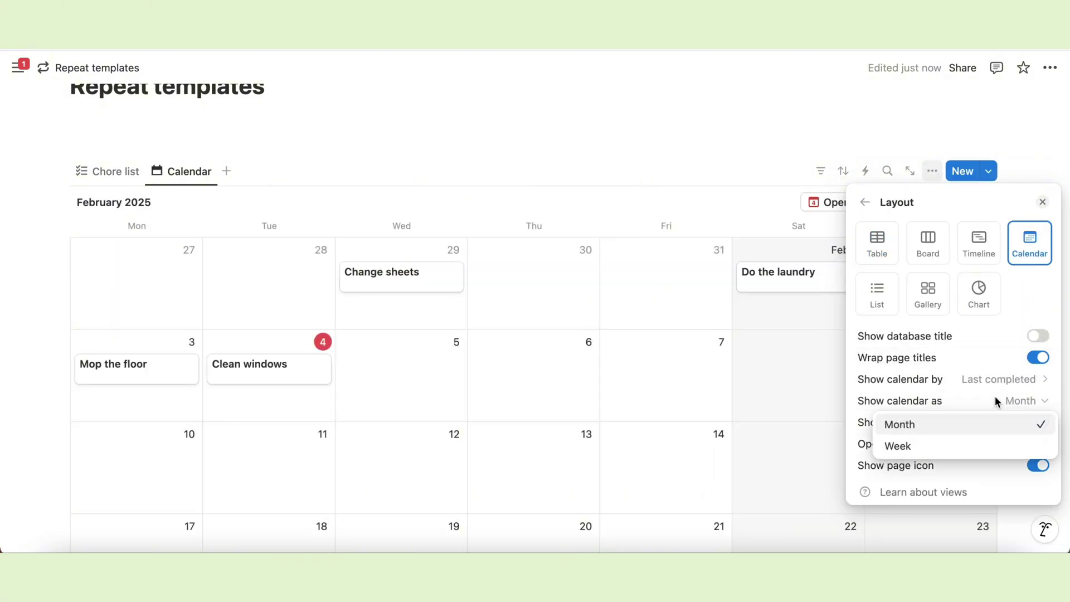
{"action": "left_click", "coordinate": [997, 402]}
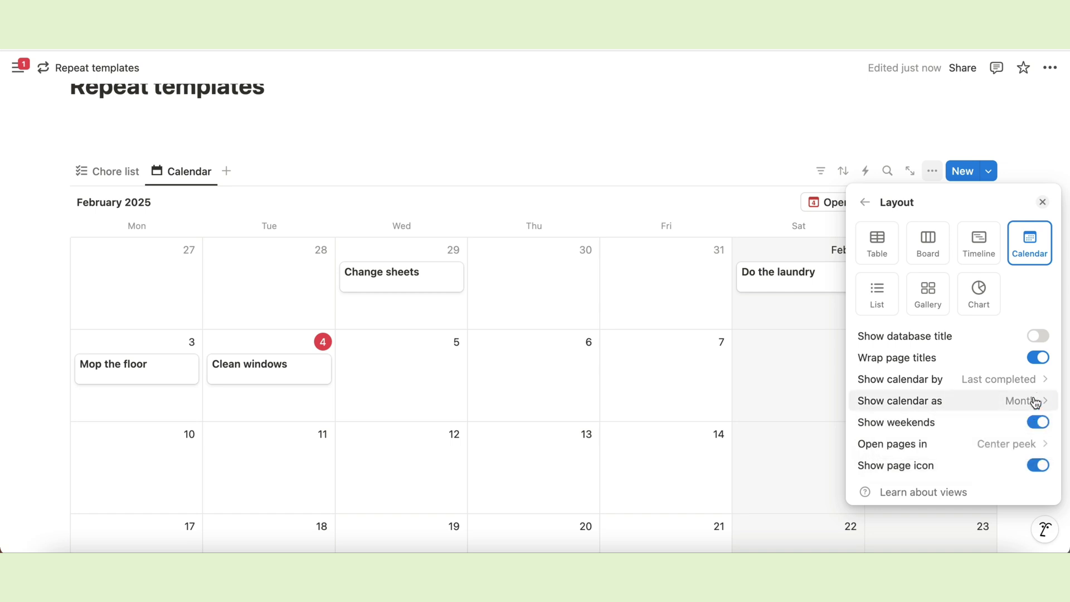
{"action": "left_click", "coordinate": [1035, 359]}
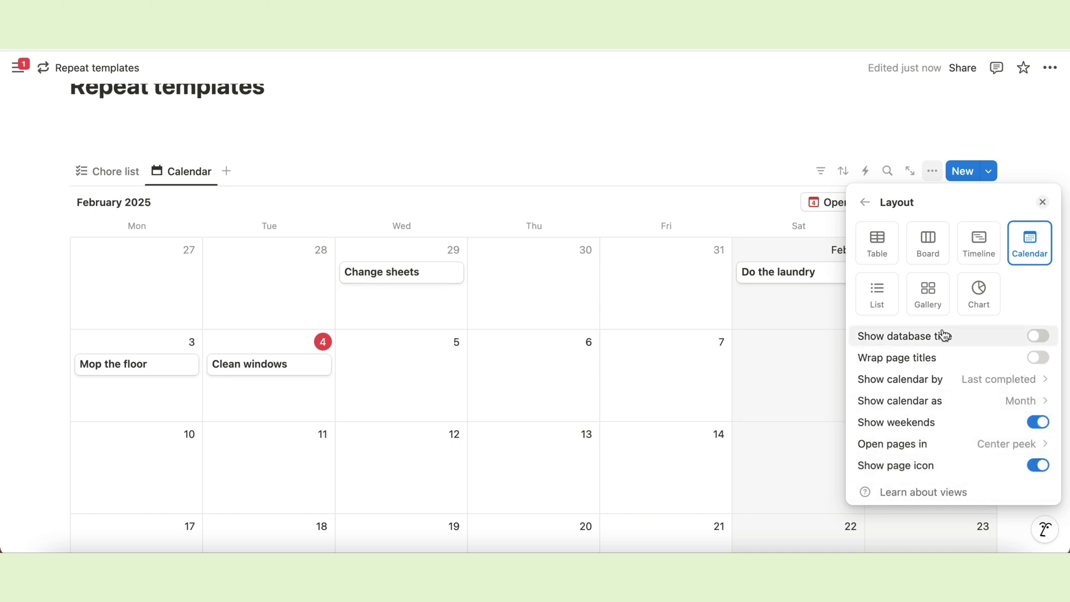
{"action": "left_click", "coordinate": [864, 204]}
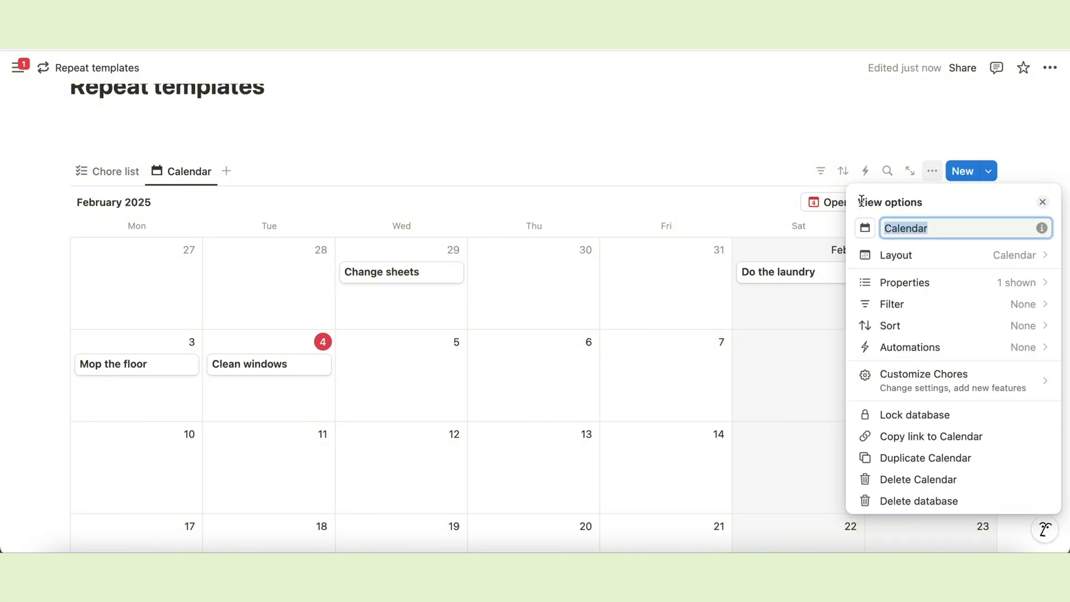
Show the Area tag and the checkbox on the calendar cards.
{"action": "left_click", "coordinate": [898, 287]}
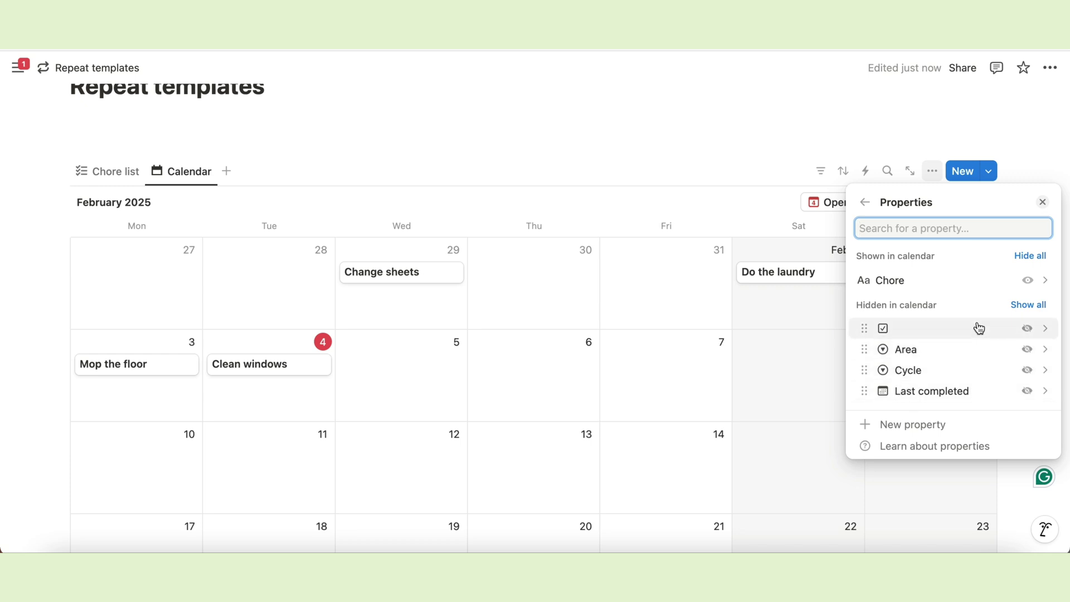
{"action": "left_click", "coordinate": [1028, 350]}
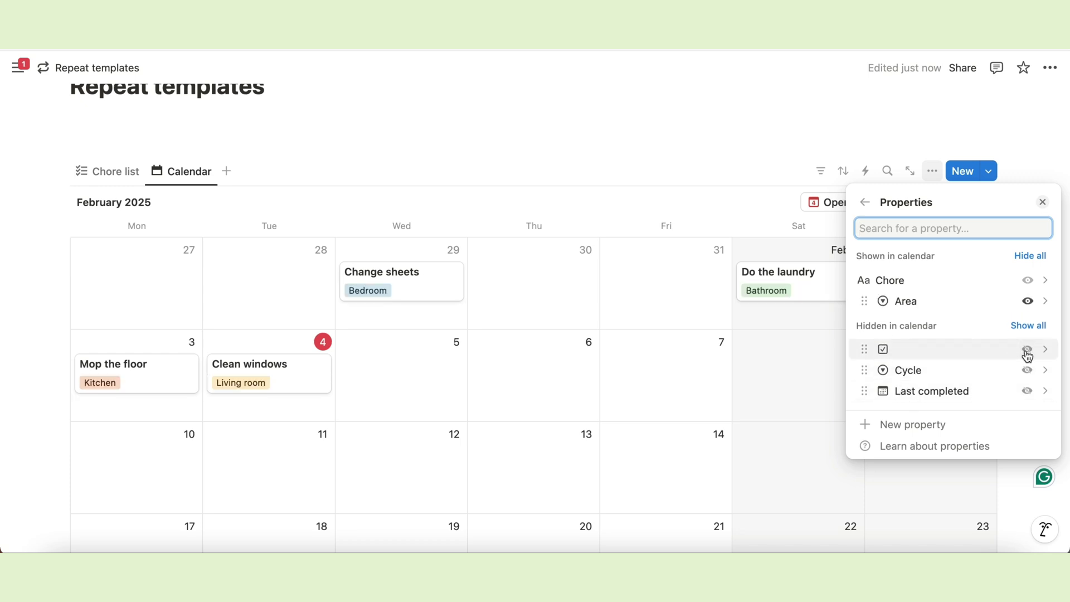
{"action": "left_click", "coordinate": [1027, 349]}
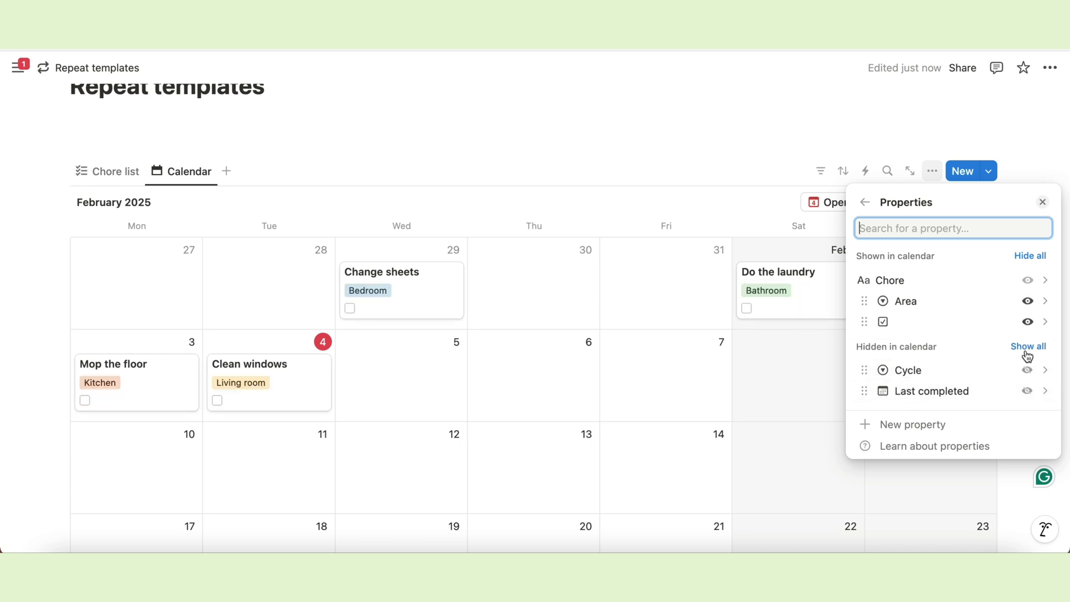
{"action": "left_click", "coordinate": [788, 114]}
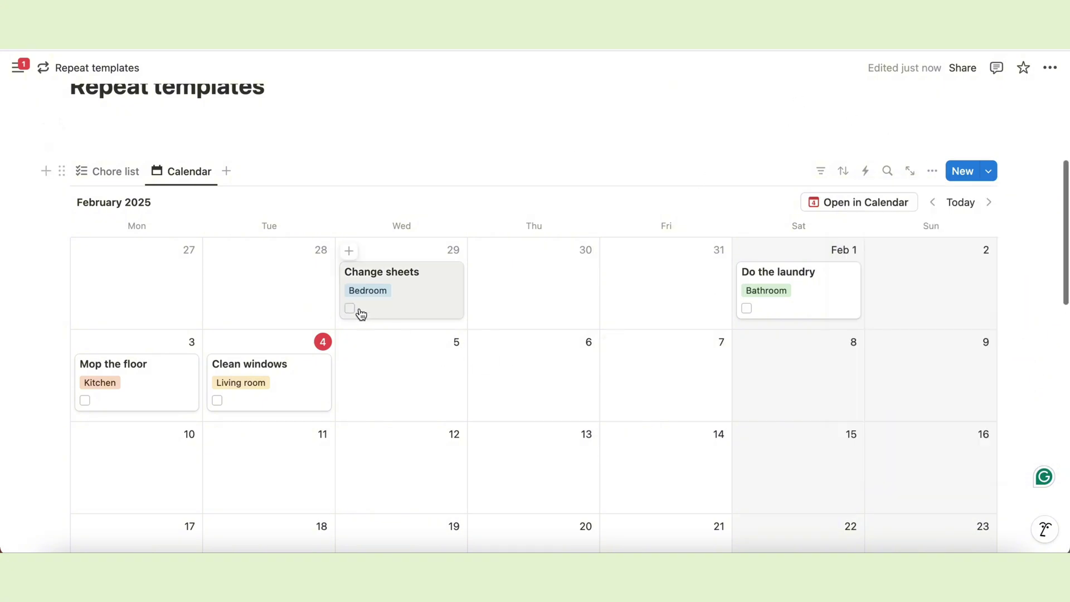
Mark Change sheets, Do the laundry, Mop the floor and Clean windows as done.
{"action": "left_click", "coordinate": [351, 310]}
{"action": "left_click", "coordinate": [748, 308]}
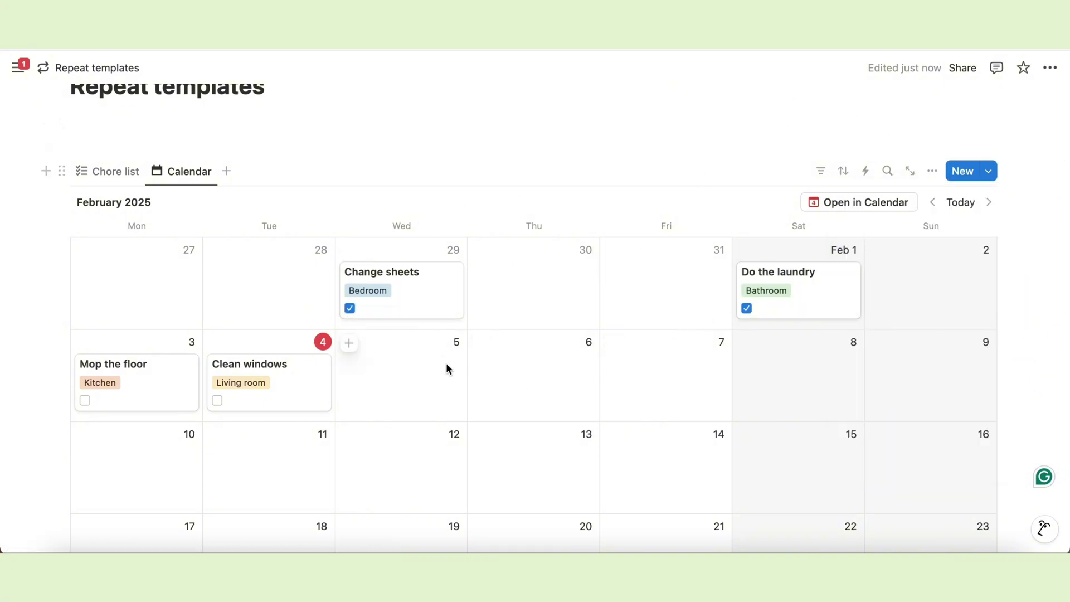
{"action": "scroll", "coordinate": [446, 363], "scroll_direction": "down", "scroll_amount": 2}
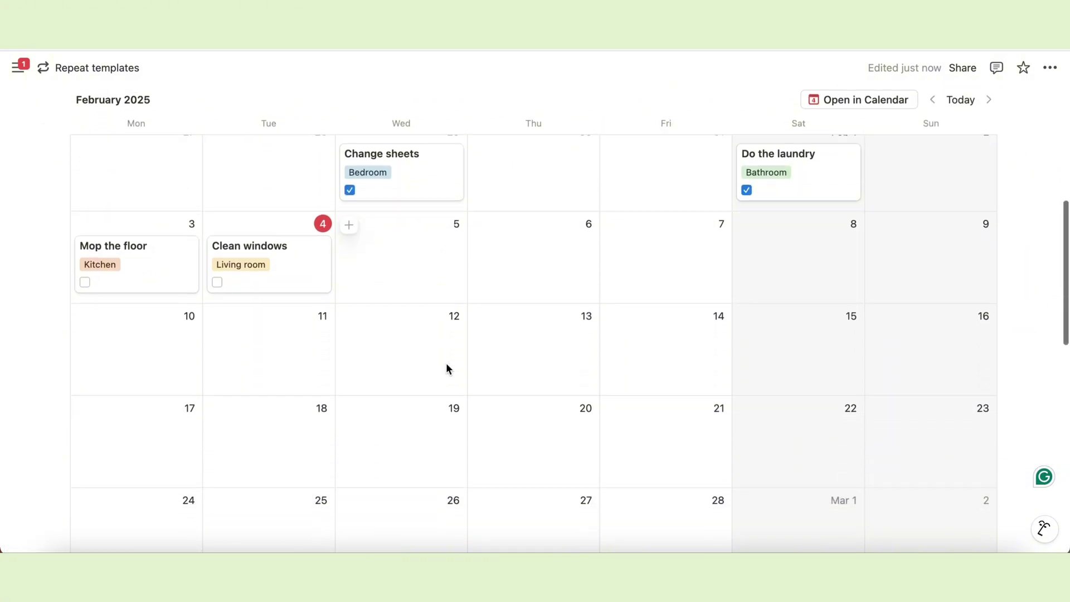
{"action": "left_click", "coordinate": [86, 283]}
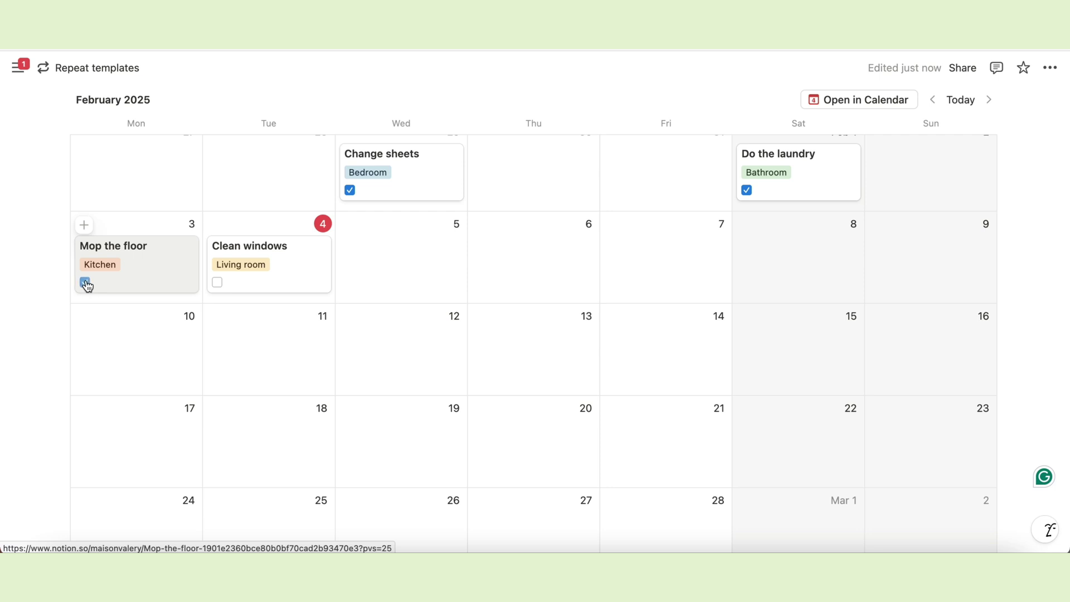
{"action": "left_click", "coordinate": [218, 283]}
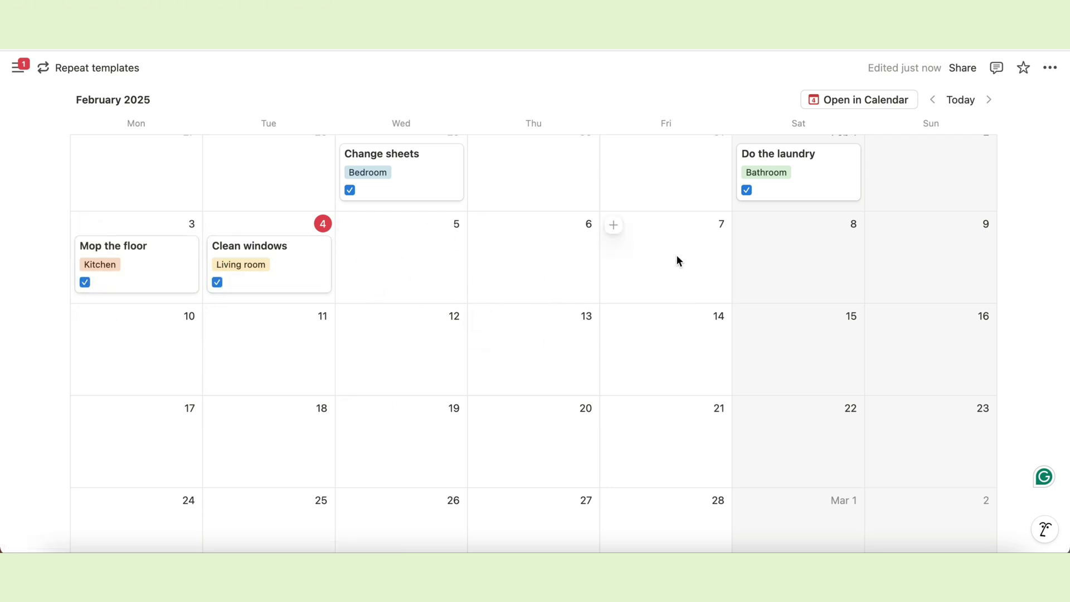
{"action": "scroll", "coordinate": [601, 394], "scroll_direction": "down", "scroll_amount": 3}
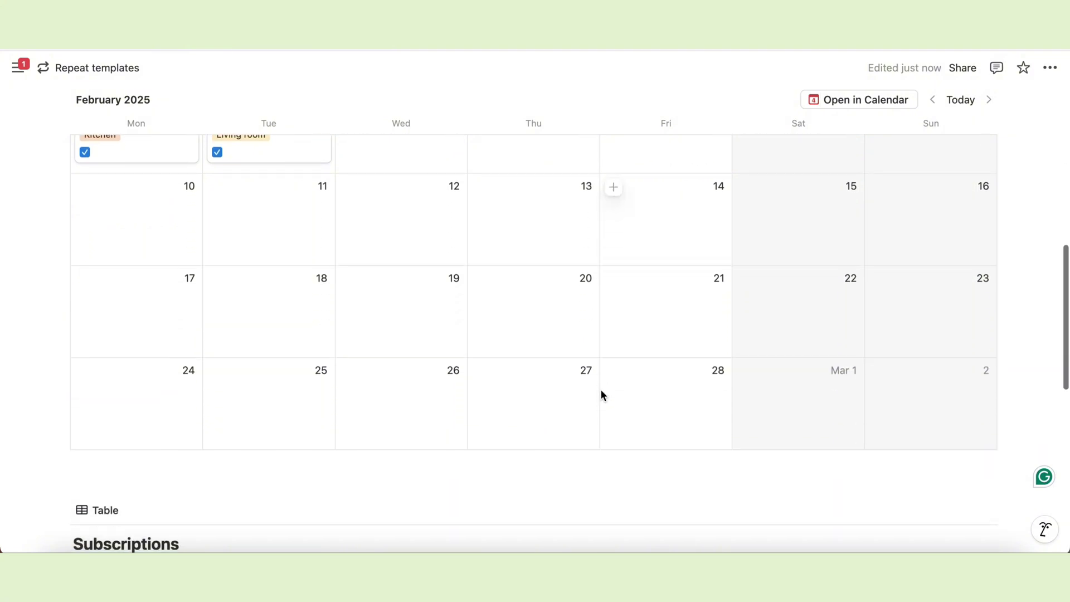
{"action": "scroll", "coordinate": [601, 393], "scroll_direction": "up", "scroll_amount": 4}
{"action": "scroll", "coordinate": [600, 389], "scroll_direction": "down", "scroll_amount": 1}
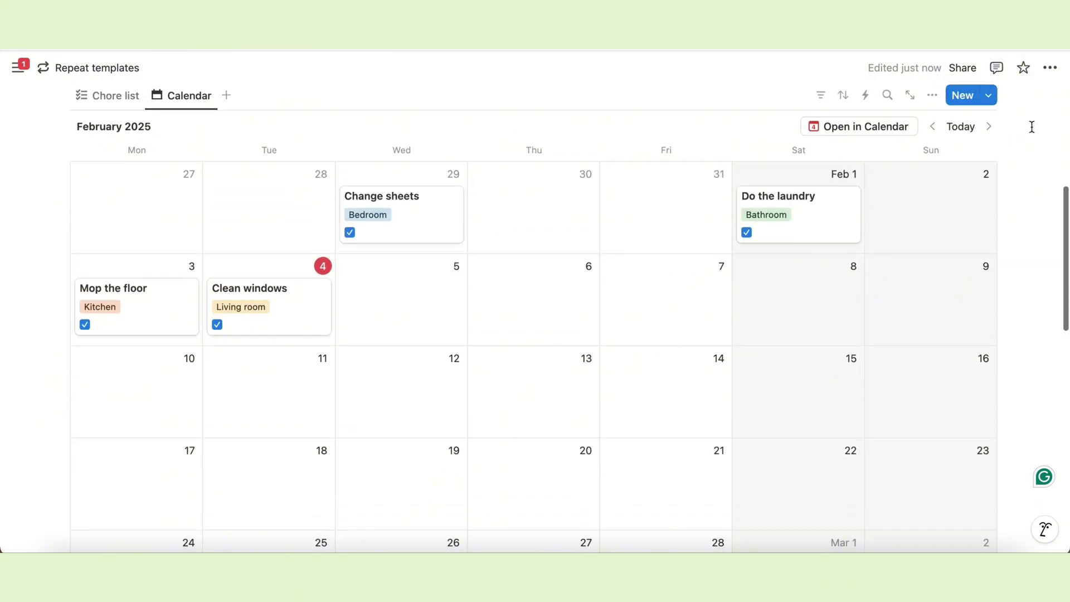
Open the Chores templates list, then close it again.
{"action": "left_click", "coordinate": [990, 99]}
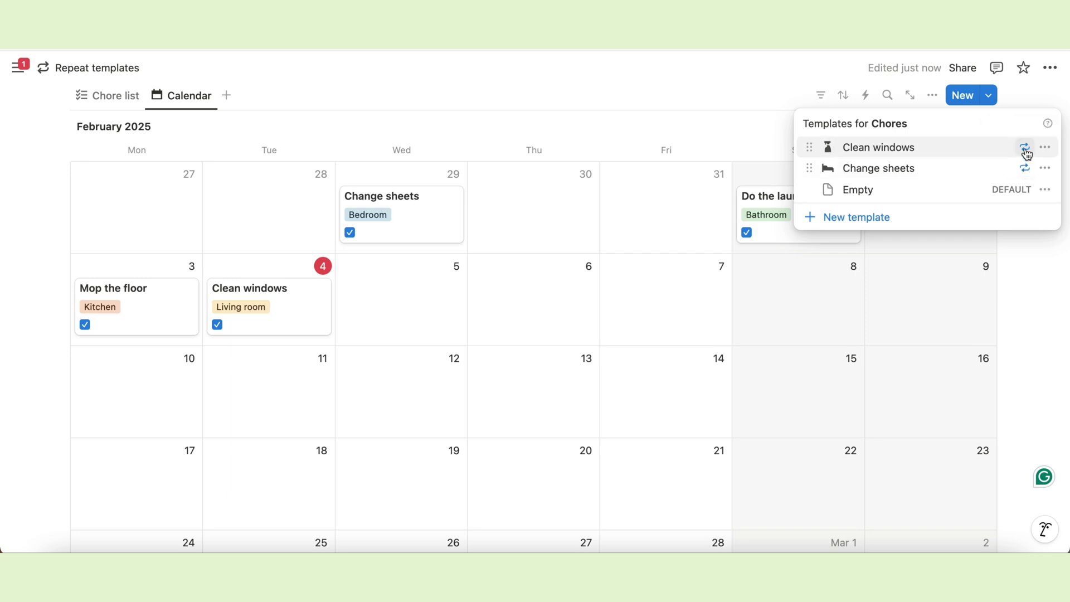
{"action": "left_click", "coordinate": [745, 89]}
{"action": "scroll", "coordinate": [738, 379], "scroll_direction": "down", "scroll_amount": 2}
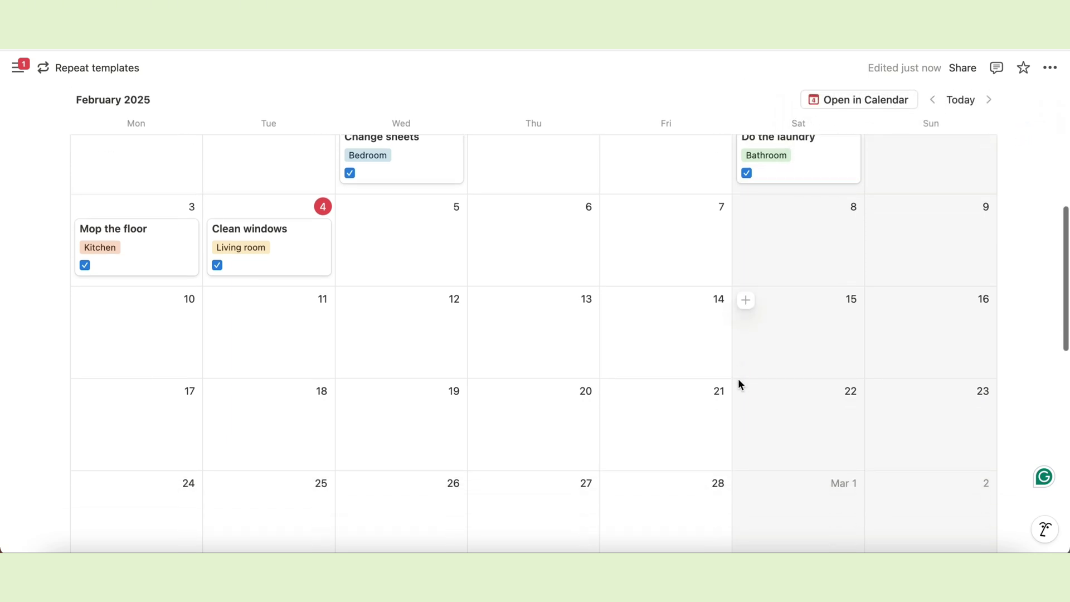
{"action": "scroll", "coordinate": [738, 379], "scroll_direction": "up", "scroll_amount": 3}
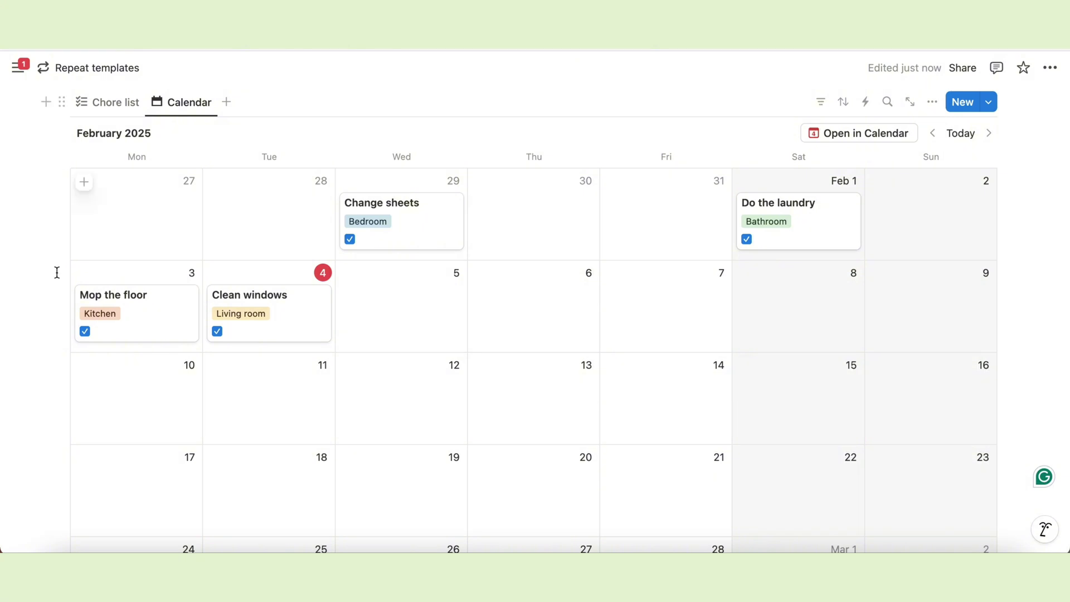
Return to the Chore list view and add a 'Chores' Heading 2 above the database.
{"action": "left_click", "coordinate": [101, 112]}
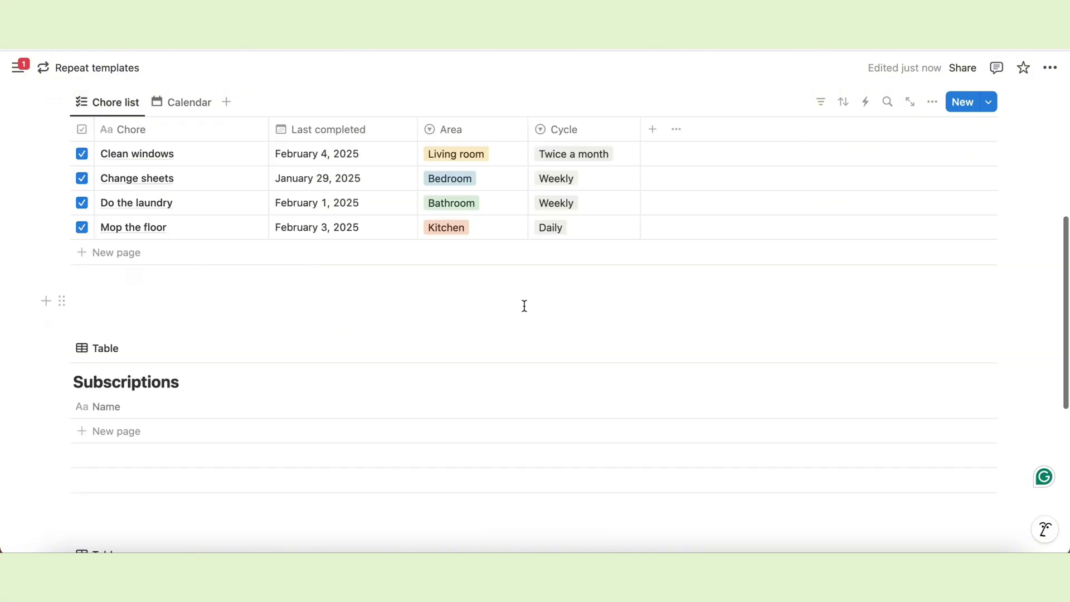
{"action": "scroll", "coordinate": [524, 307], "scroll_direction": "up", "scroll_amount": 1}
{"action": "scroll", "coordinate": [525, 312], "scroll_direction": "up", "scroll_amount": 1}
{"action": "left_click", "coordinate": [126, 172]}
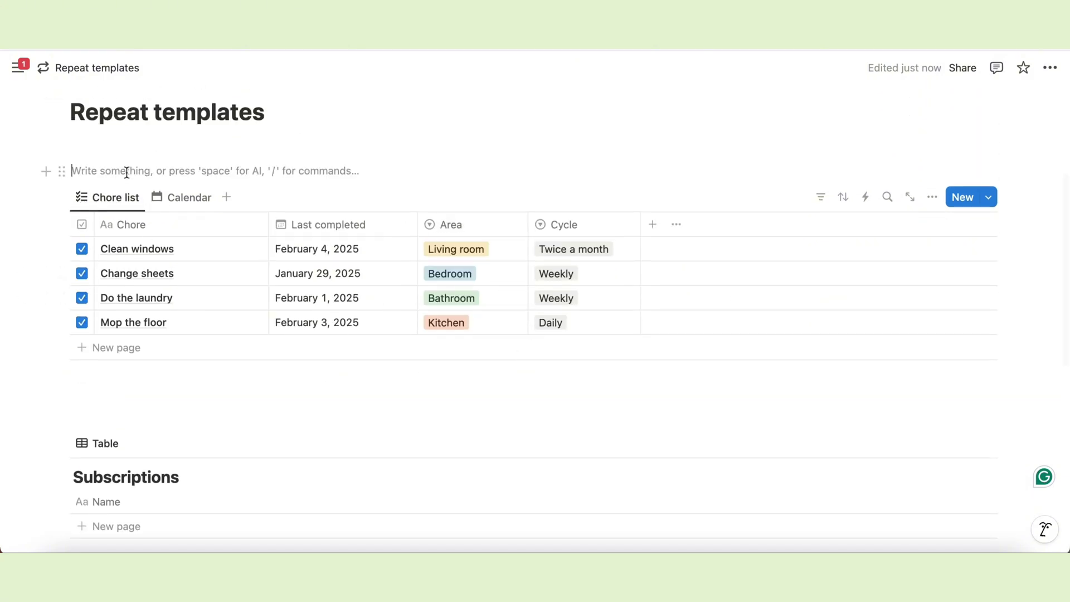
{"action": "type", "text": "/h"}
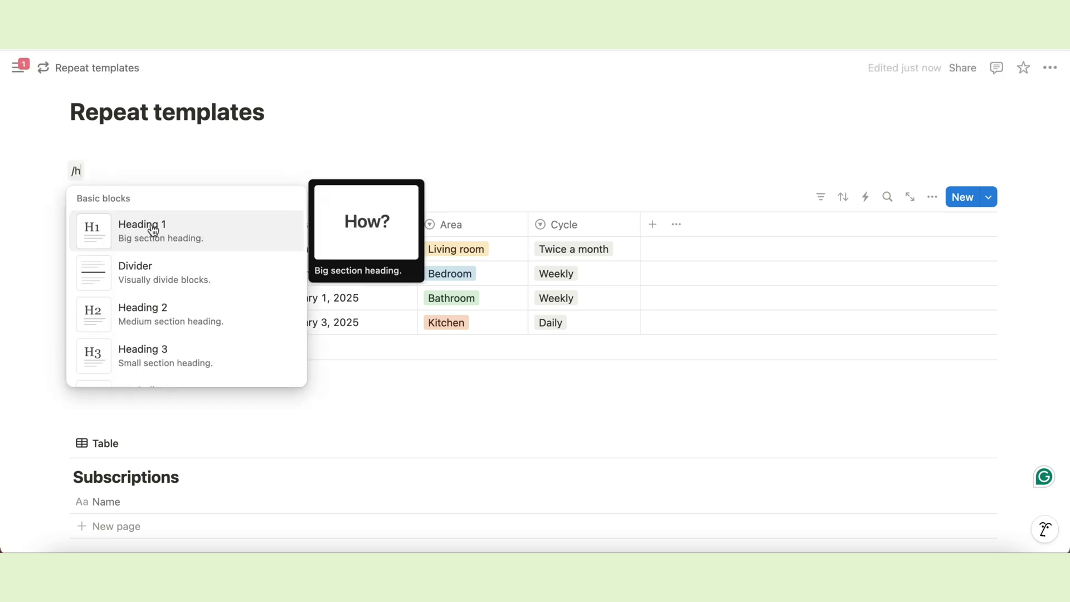
{"action": "left_click", "coordinate": [127, 318]}
{"action": "type", "text": "Chores"}
{"action": "key", "text": "Return"}
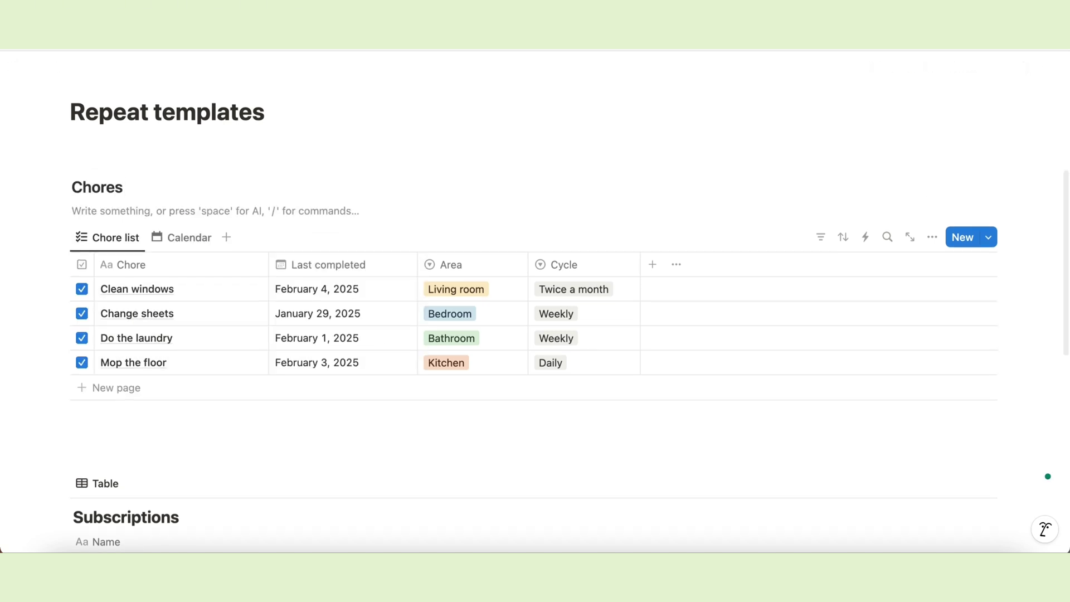
Insert a divider under the Chores heading and remove the leftover empty block.
{"action": "type", "text": "/di"}
{"action": "left_click", "coordinate": [165, 269]}
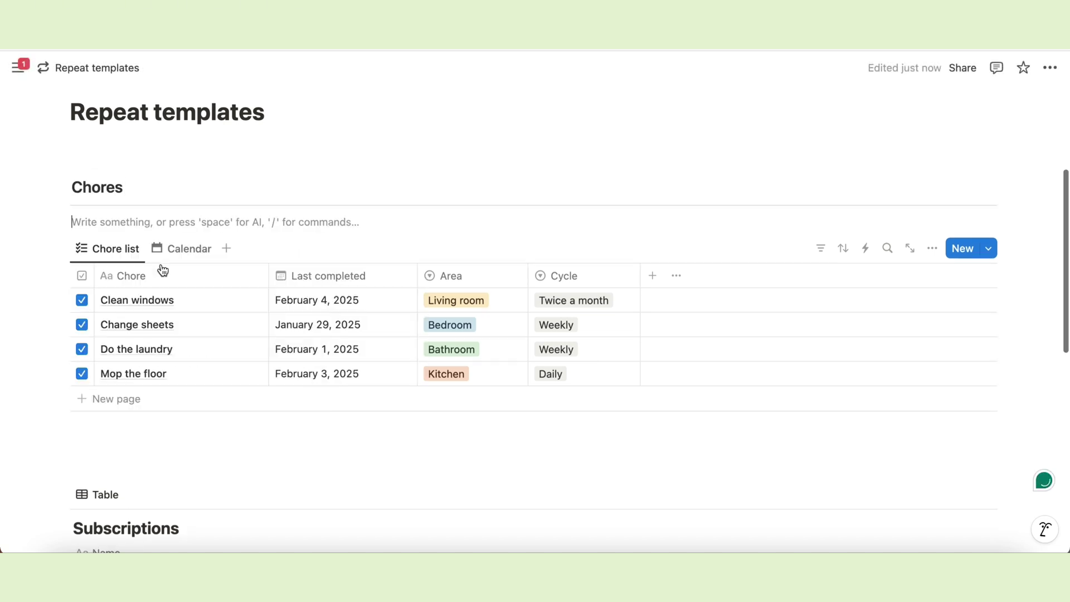
{"action": "key", "text": "BackSpace"}
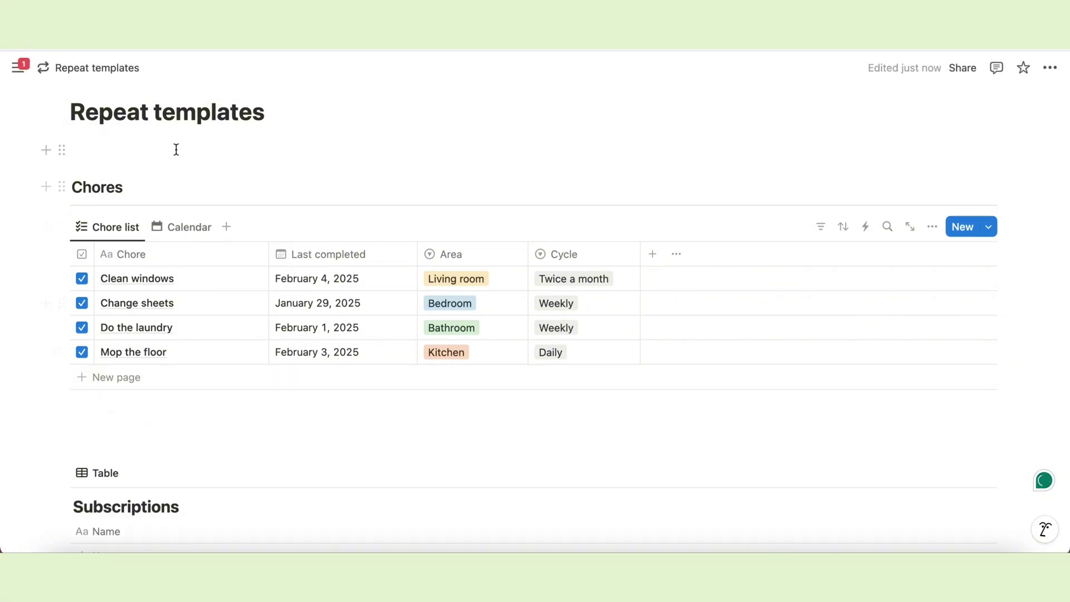
{"action": "left_click", "coordinate": [149, 430]}
{"action": "scroll", "coordinate": [498, 298], "scroll_direction": "down", "scroll_amount": 3}
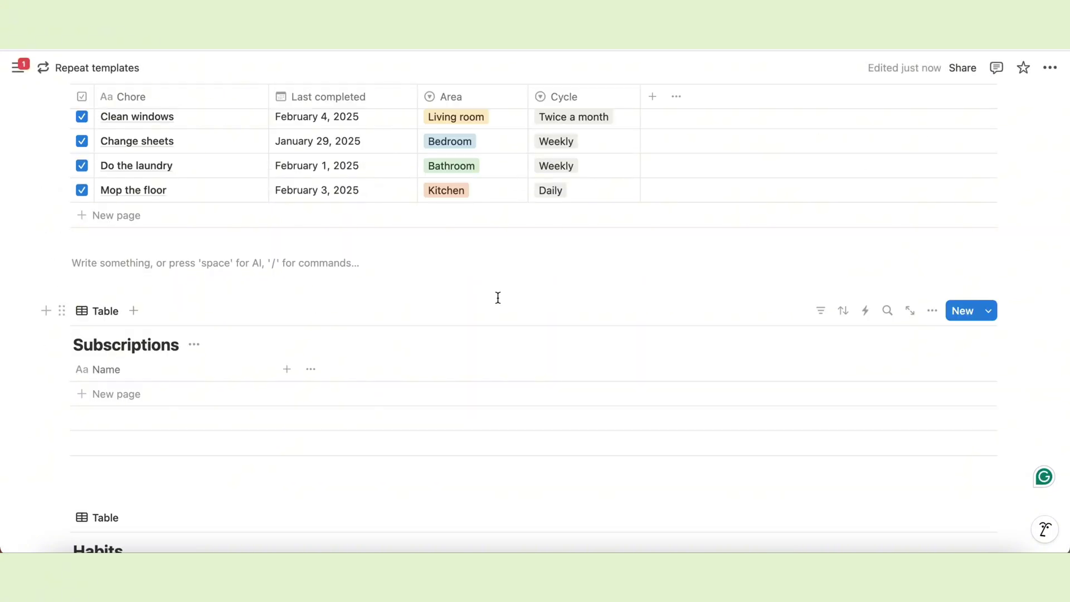
{"action": "scroll", "coordinate": [497, 298], "scroll_direction": "down", "scroll_amount": 2}
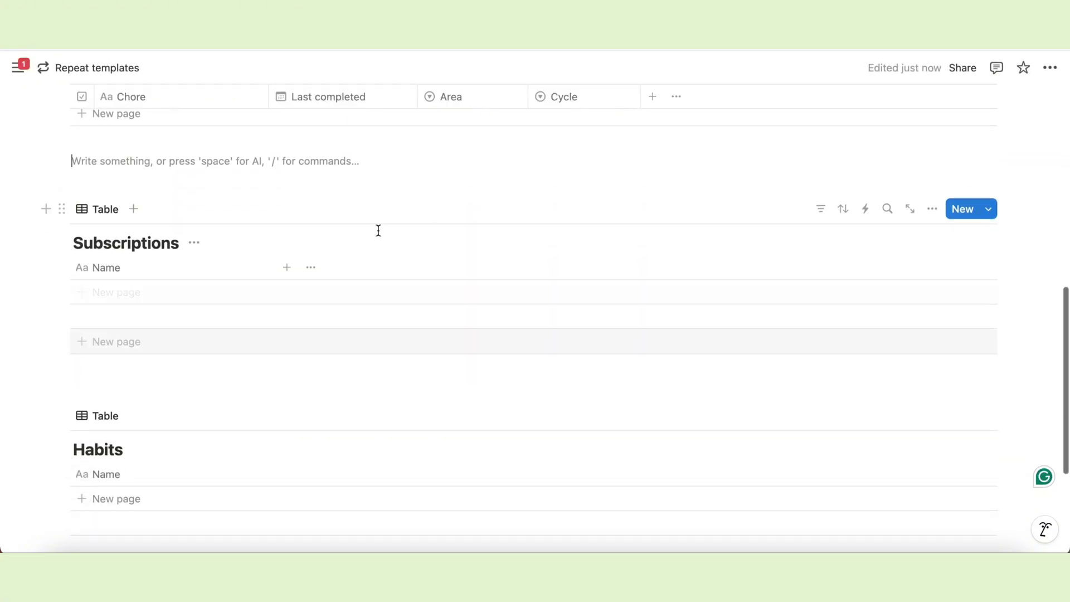
Add a 'Subscription Tracker' Heading 2 above the Subscriptions table.
{"action": "type", "text": "/h2"}
{"action": "key", "text": "Return"}
{"action": "type", "text": "Subscription Tracker"}
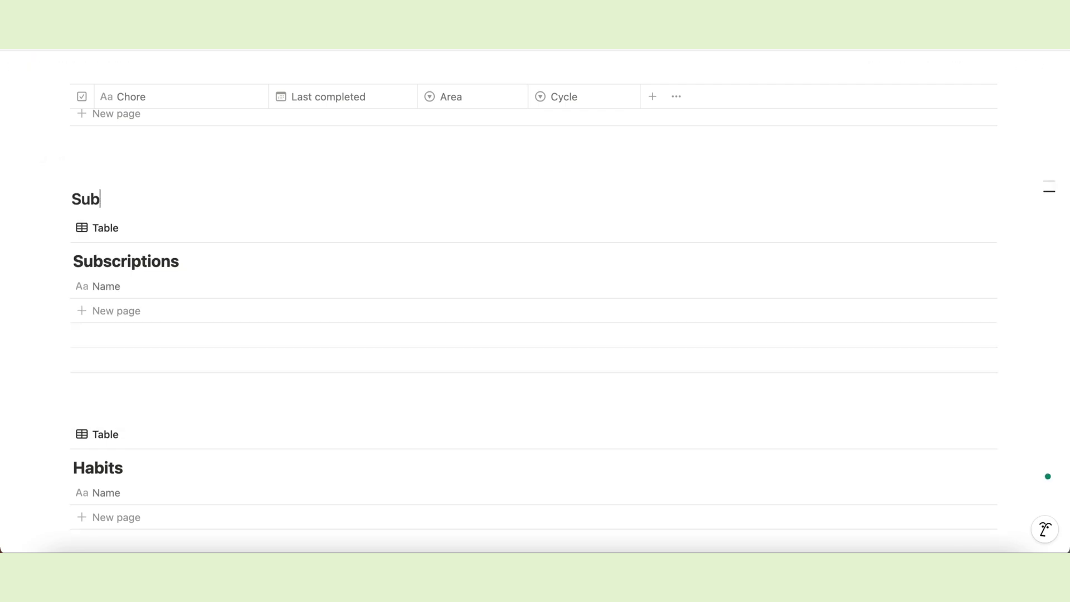
{"action": "key", "text": "Return"}
{"action": "type", "text": "-"}
{"action": "key", "text": "BackSpace"}
{"action": "key", "text": "BackSpace"}
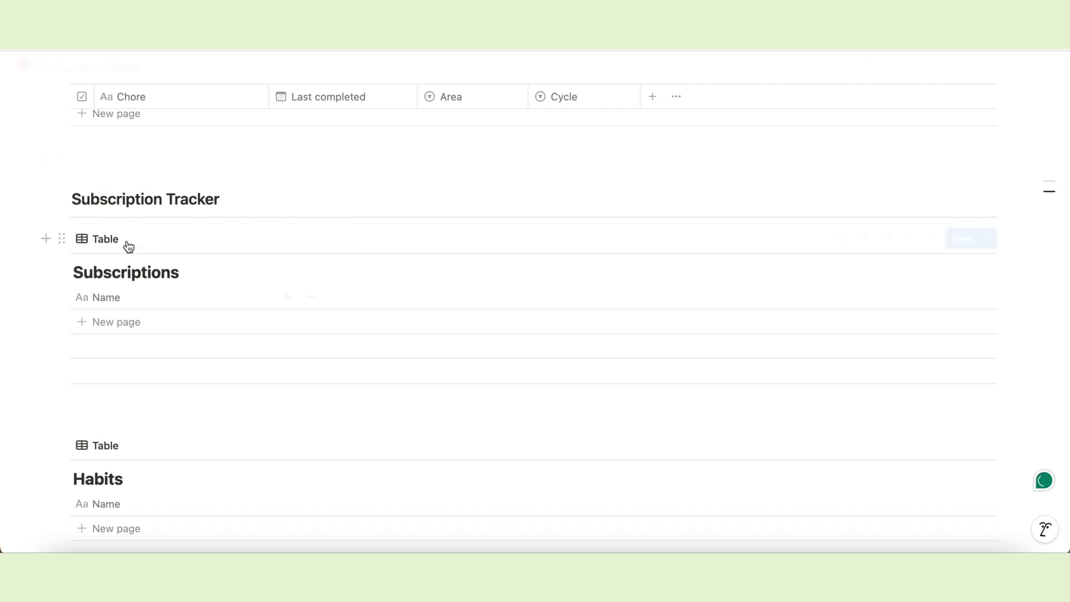
Rename the Subscriptions table view to All Subscriptions with a bulleted list icon.
{"action": "left_click", "coordinate": [106, 239]}
{"action": "left_click", "coordinate": [115, 268]}
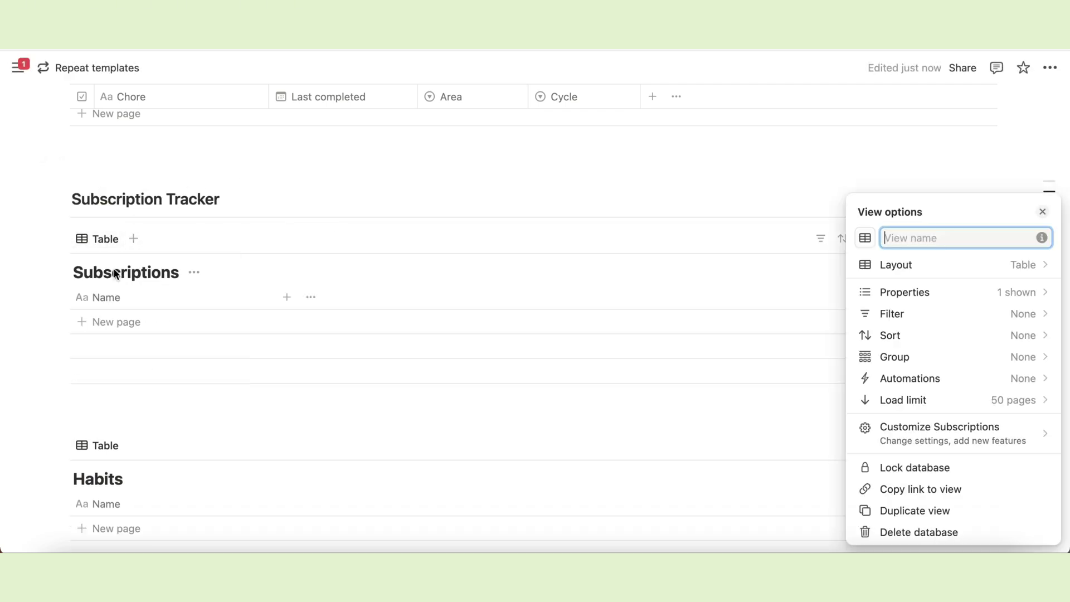
{"action": "type", "text": "All Subscriptions"}
{"action": "left_click", "coordinate": [865, 238]}
{"action": "type", "text": "list"}
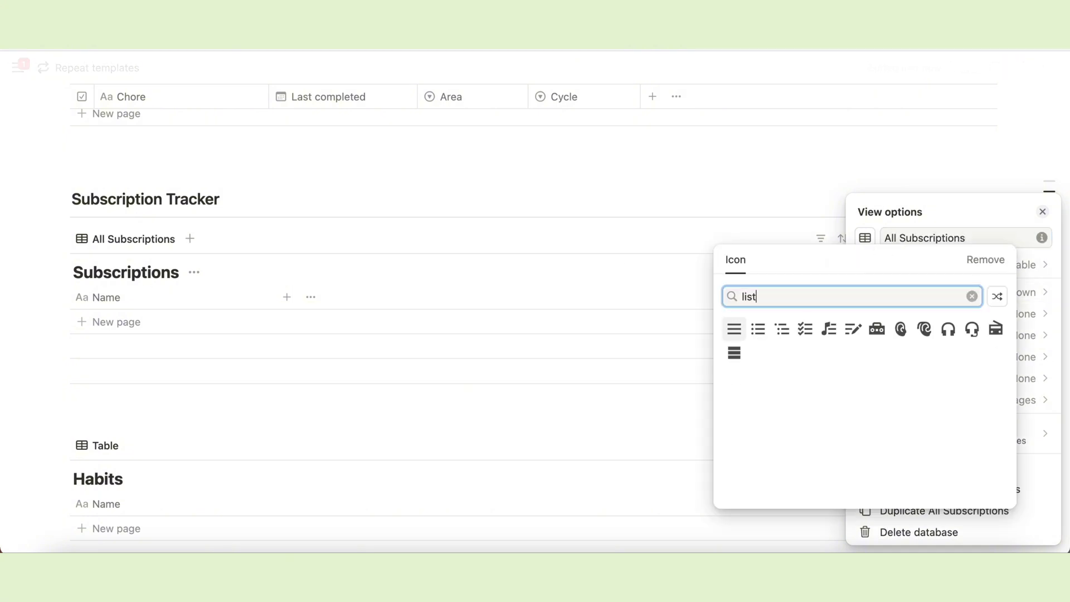
{"action": "left_click", "coordinate": [757, 330]}
{"action": "left_click", "coordinate": [650, 203]}
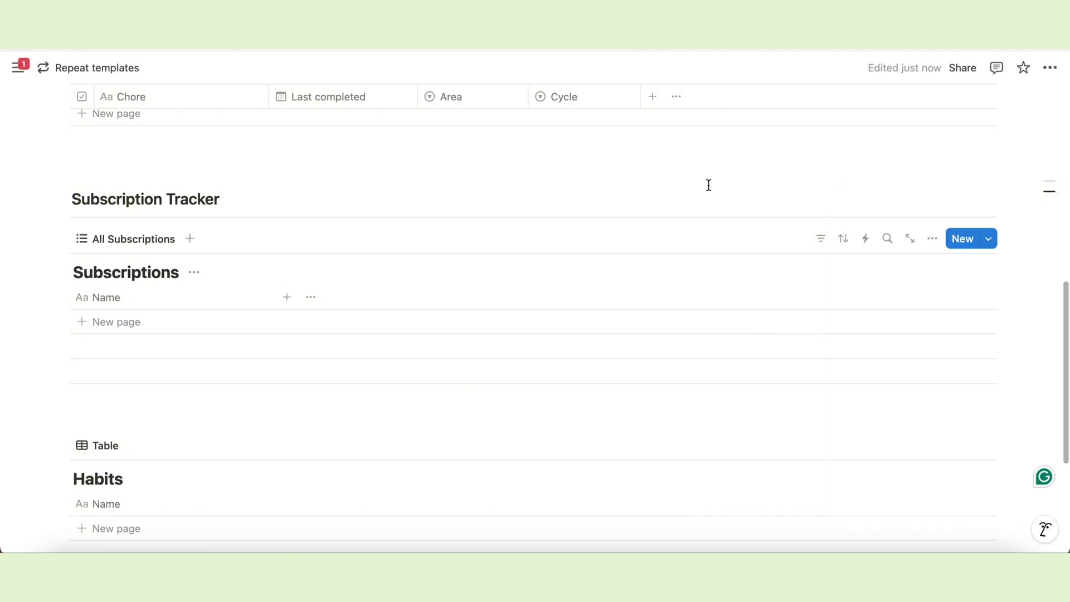
Hide the Subscriptions database title and rename the Name column to Subscription.
{"action": "left_click", "coordinate": [194, 273]}
{"action": "left_click", "coordinate": [248, 349]}
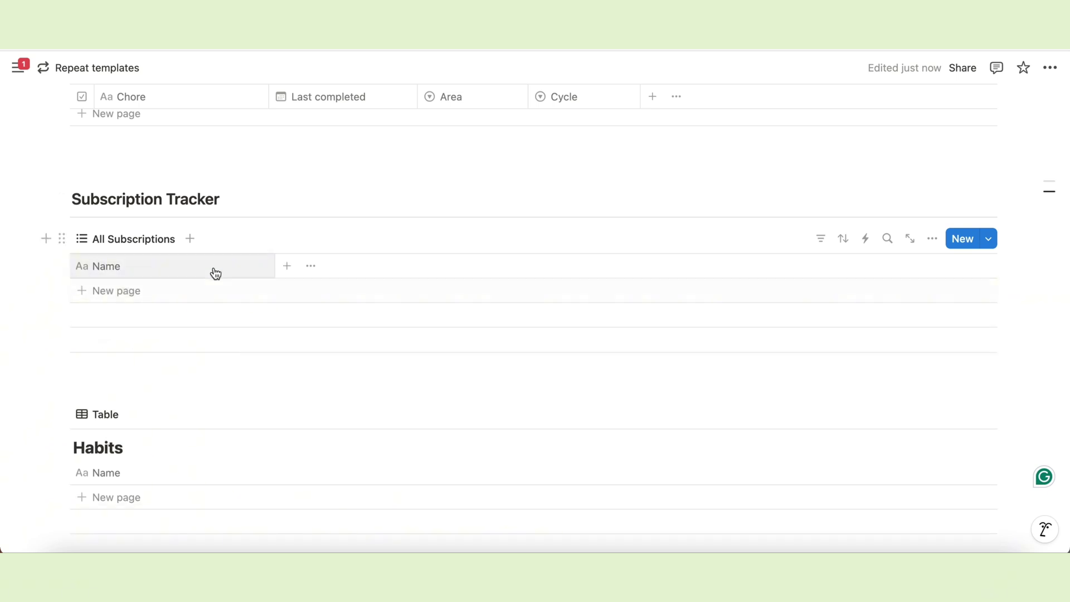
{"action": "left_click", "coordinate": [213, 268]}
{"action": "key", "text": "BackSpace"}
{"action": "key", "text": "BackSpace"}
{"action": "key", "text": "BackSpace"}
{"action": "key", "text": "BackSpace"}
{"action": "type", "text": "Subscription"}
{"action": "left_click", "coordinate": [245, 245]}
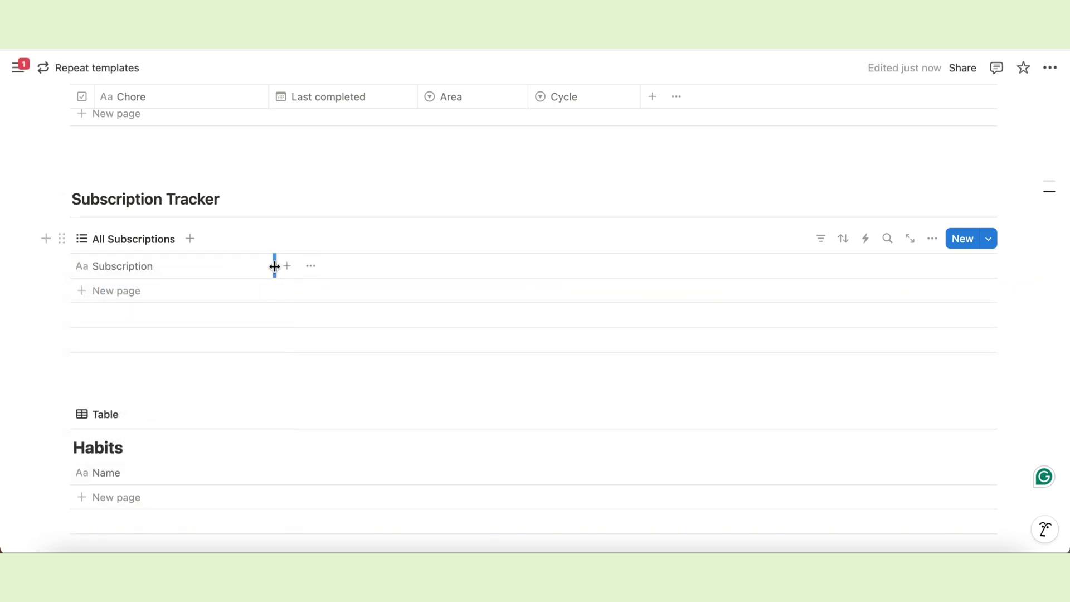
{"action": "left_click_drag", "start_coordinate": [274, 266], "coordinate": [252, 267]}
Add an Amount number property formatted as US Dollar.
{"action": "left_click", "coordinate": [263, 266]}
{"action": "type", "text": "nu"}
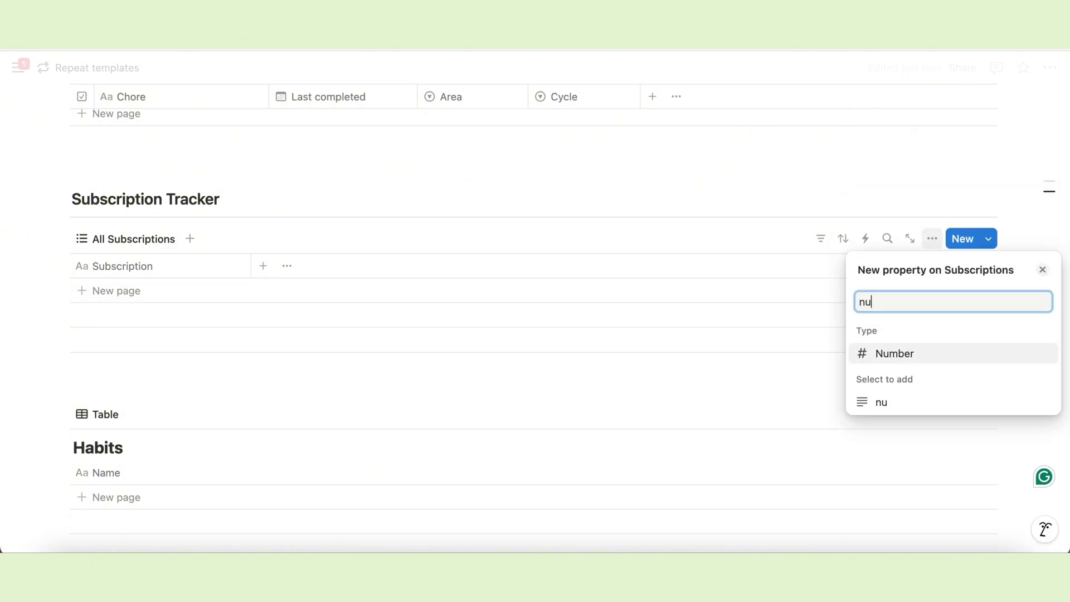
{"action": "left_click", "coordinate": [906, 357]}
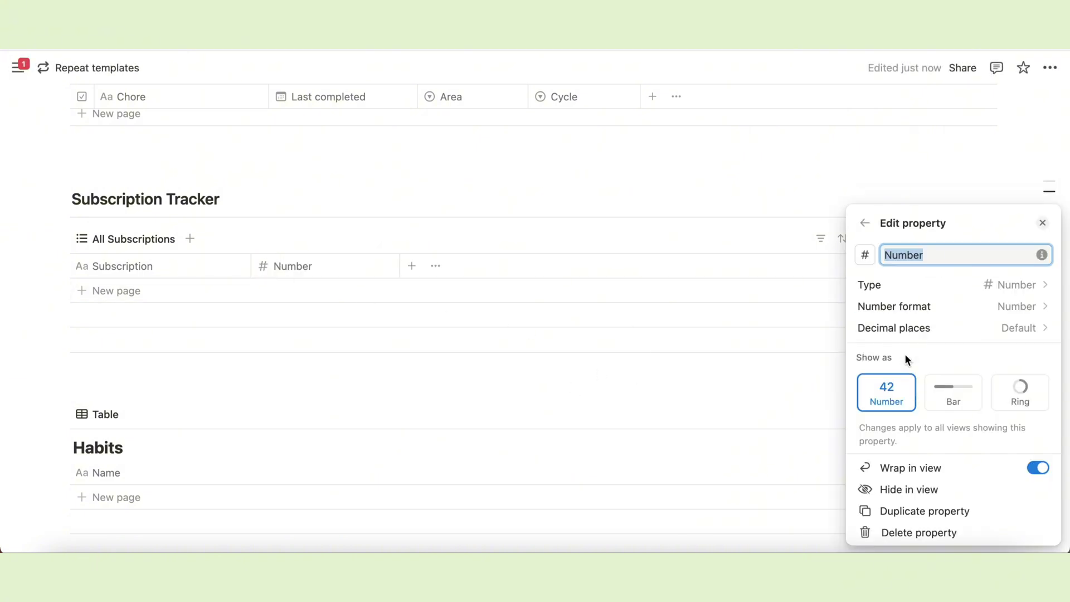
{"action": "type", "text": "Amount"}
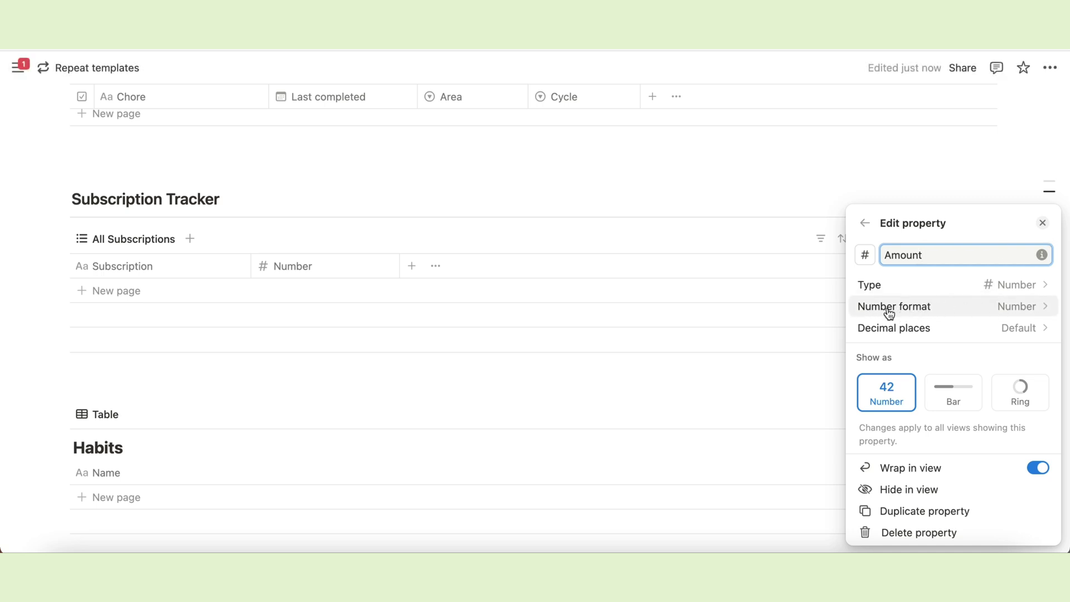
{"action": "left_click", "coordinate": [1024, 311]}
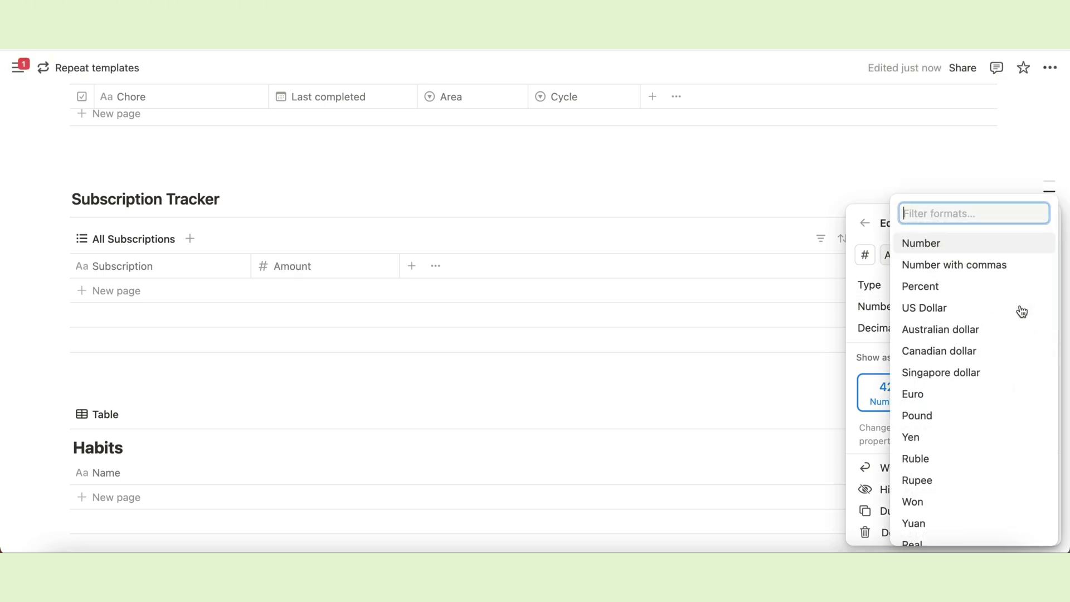
{"action": "left_click", "coordinate": [916, 310]}
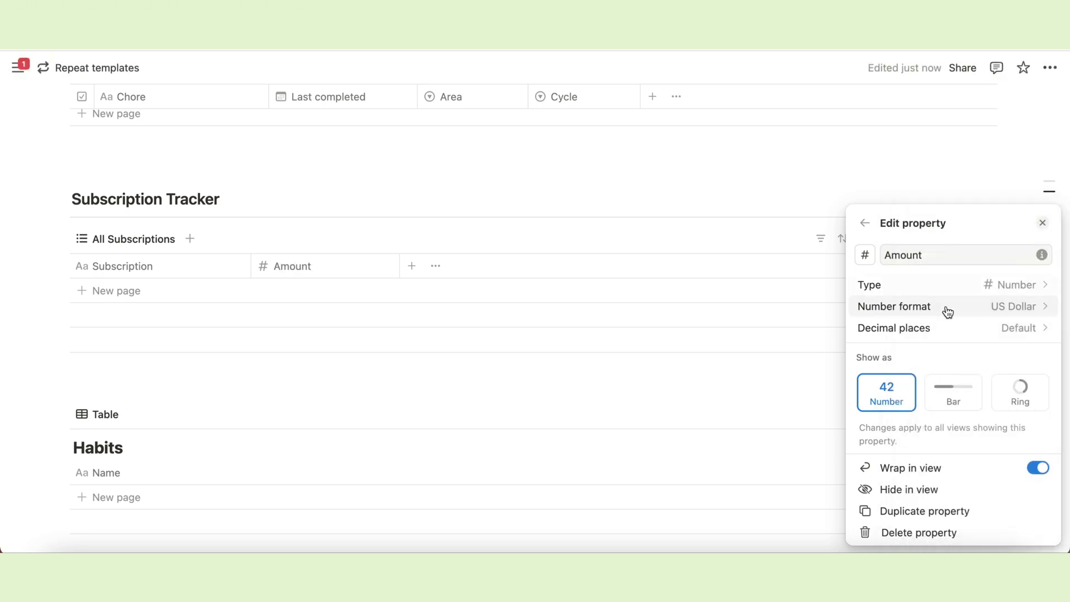
{"action": "left_click", "coordinate": [691, 189]}
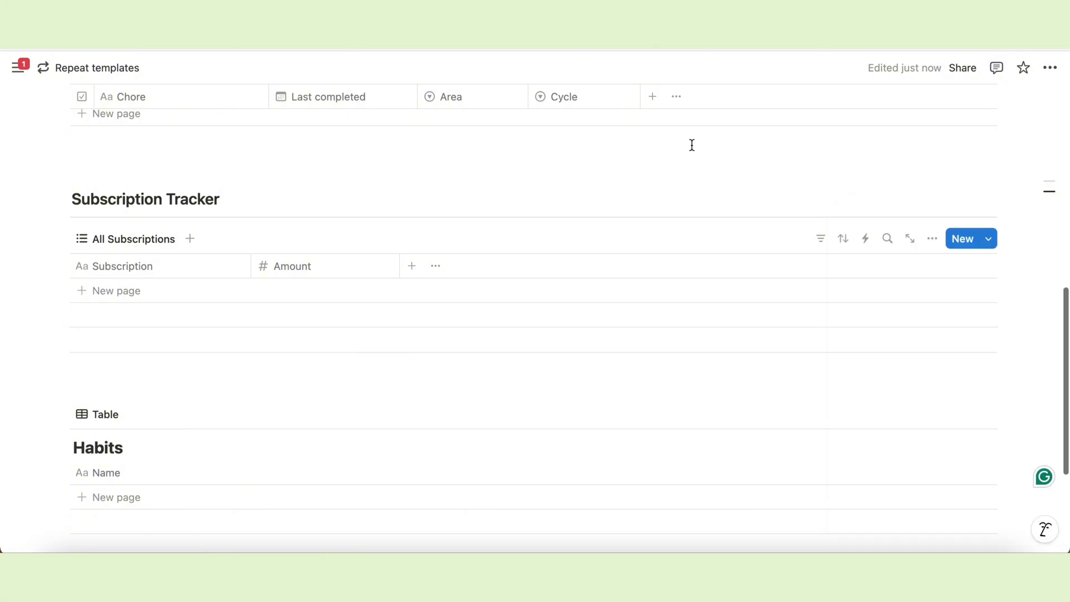
Add a Pay date date property and a Billing cycle select property.
{"action": "left_click", "coordinate": [410, 267]}
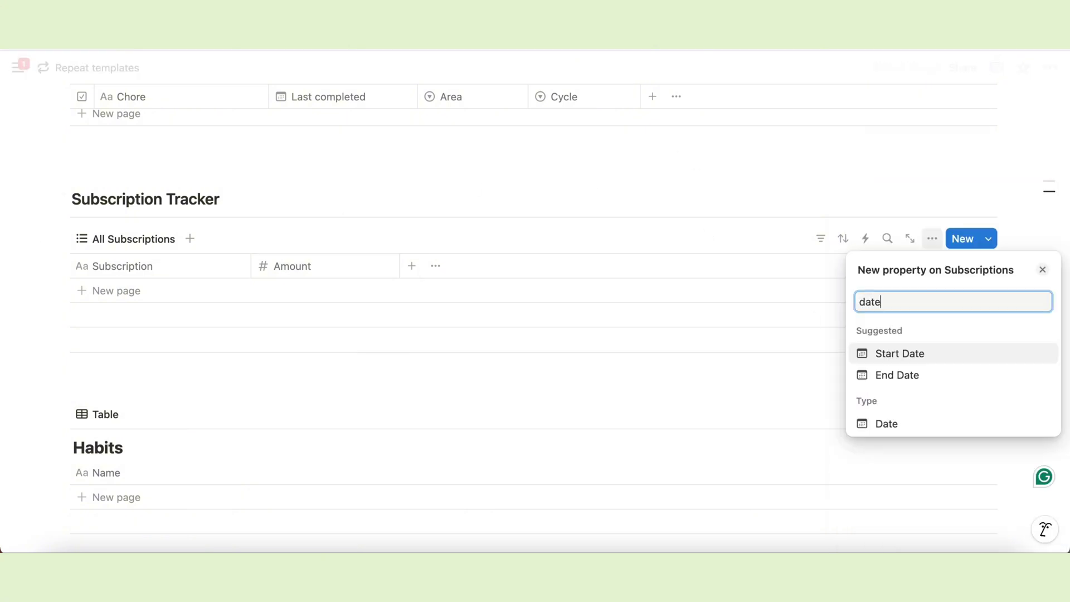
{"action": "left_click", "coordinate": [886, 424]}
{"action": "type", "text": "Pay date"}
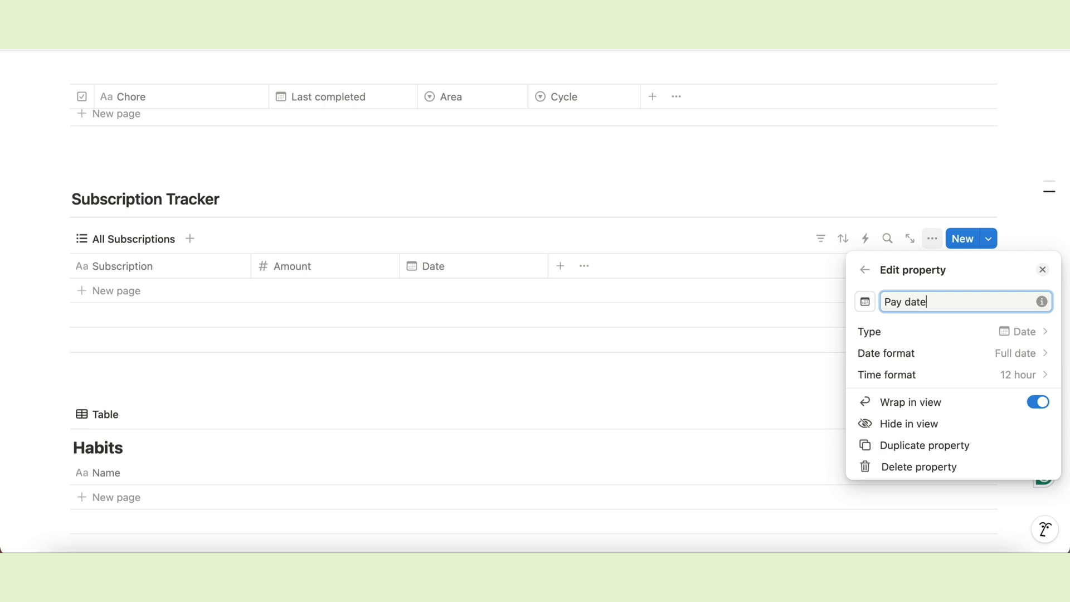
{"action": "key", "text": "Return"}
{"action": "left_click", "coordinate": [559, 270]}
{"action": "type", "text": "sele"}
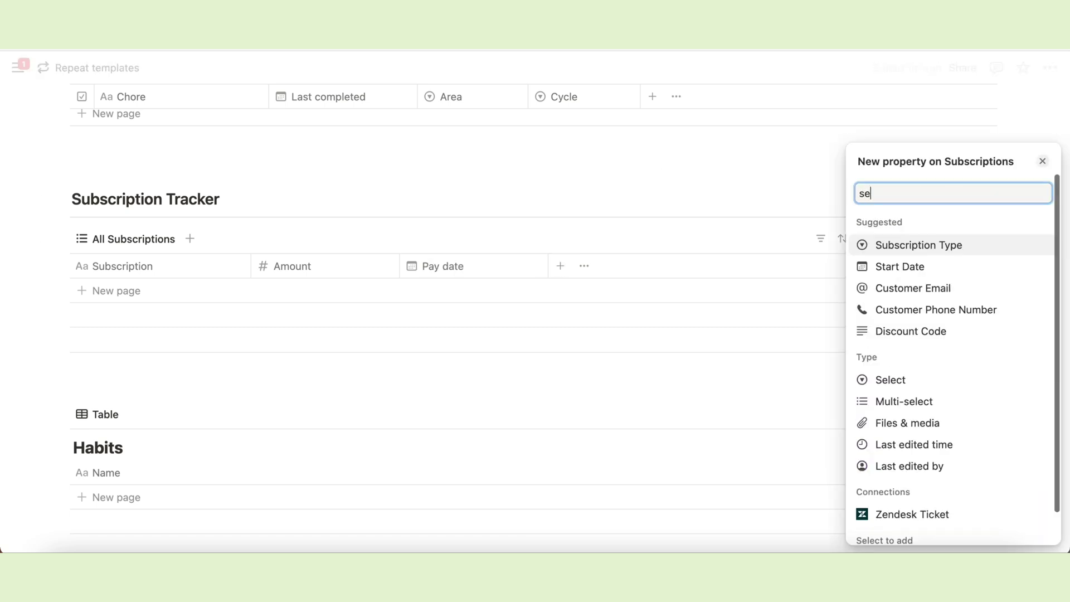
{"action": "left_click", "coordinate": [888, 351]}
{"action": "type", "text": "Billing cycle"}
{"action": "key", "text": "Return"}
Add a Paid checkbox property and move it to the table's far left.
{"action": "left_click", "coordinate": [709, 266]}
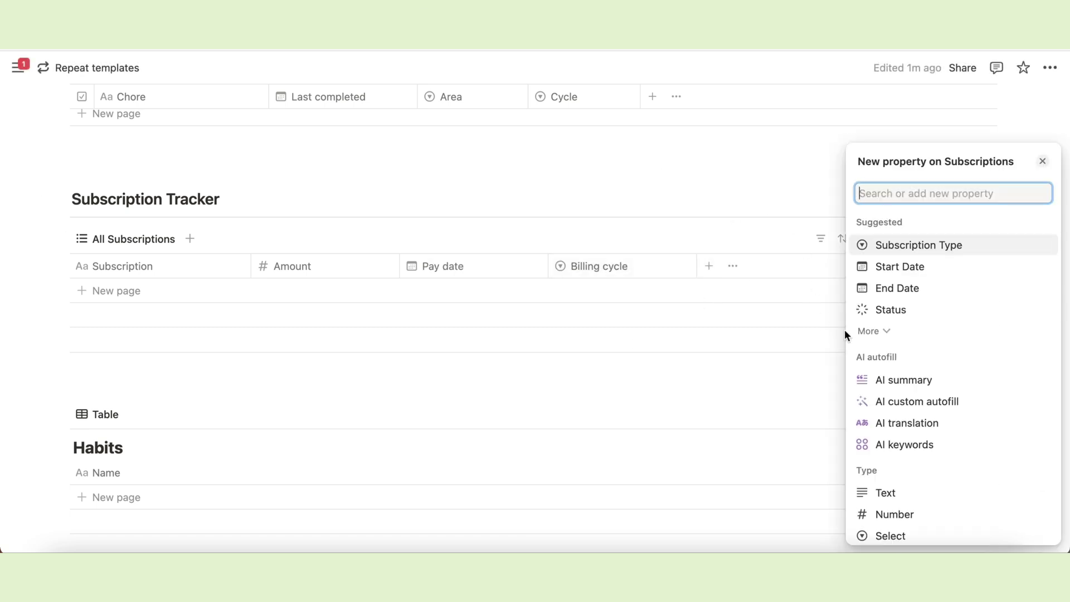
{"action": "scroll", "coordinate": [927, 433], "scroll_direction": "down", "scroll_amount": 7}
{"action": "left_click", "coordinate": [908, 299]}
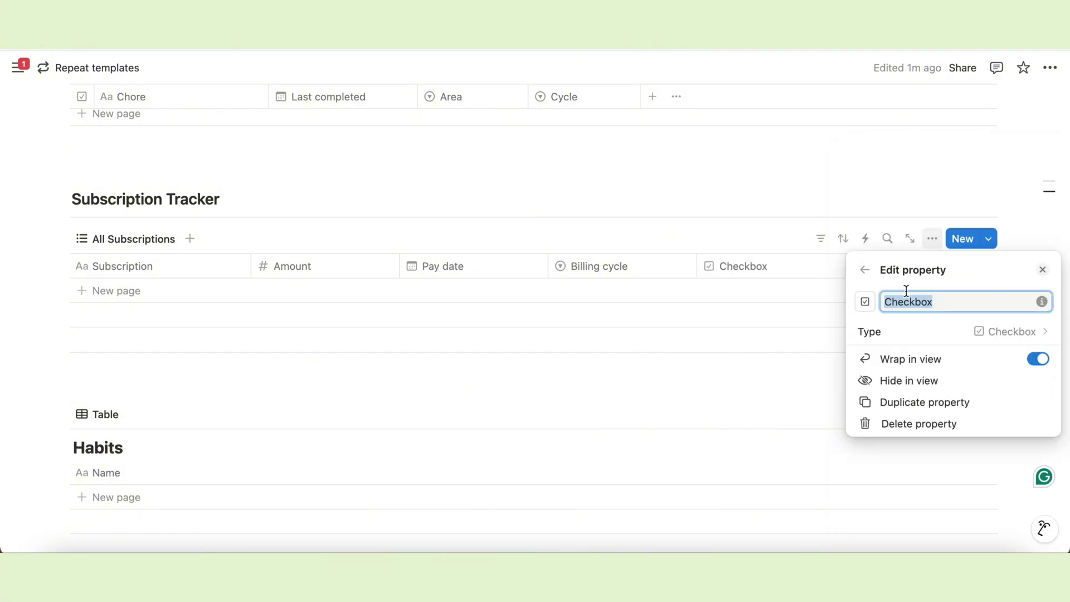
{"action": "type", "text": "Paid"}
{"action": "key", "text": "Return"}
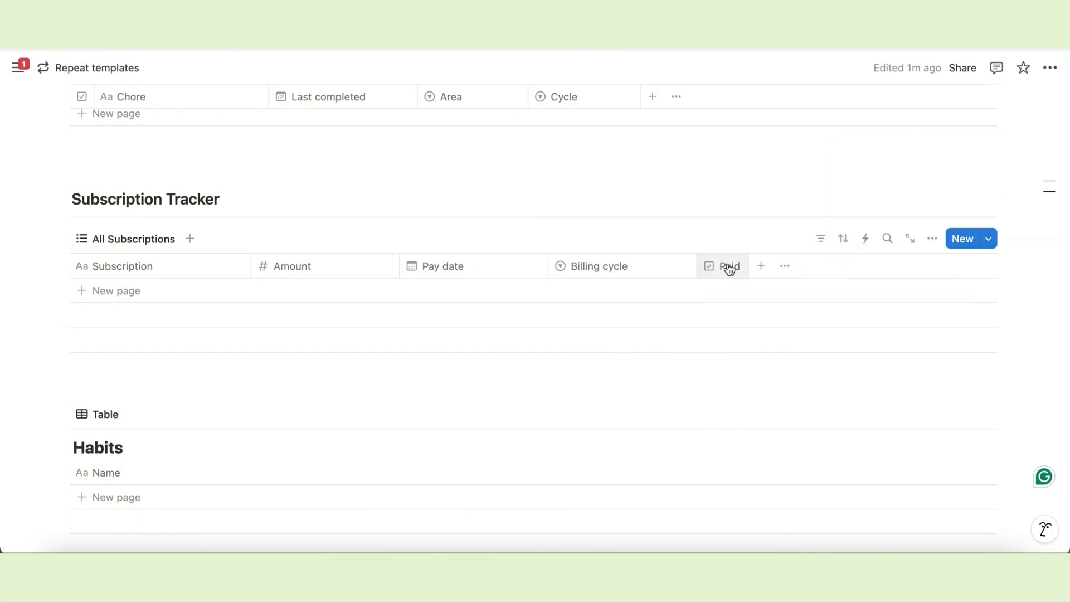
{"action": "left_click_drag", "start_coordinate": [728, 270], "coordinate": [95, 261]}
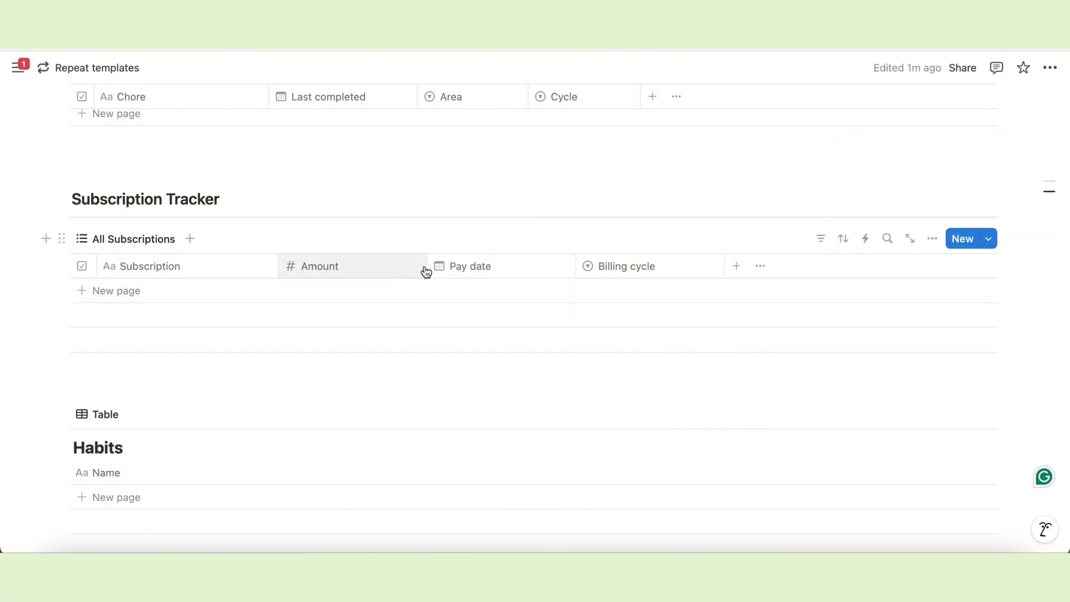
{"action": "left_click_drag", "start_coordinate": [427, 266], "coordinate": [375, 266]}
Add Monthly cost and Yearly cost formula properties.
{"action": "left_click", "coordinate": [683, 268]}
{"action": "type", "text": "form"}
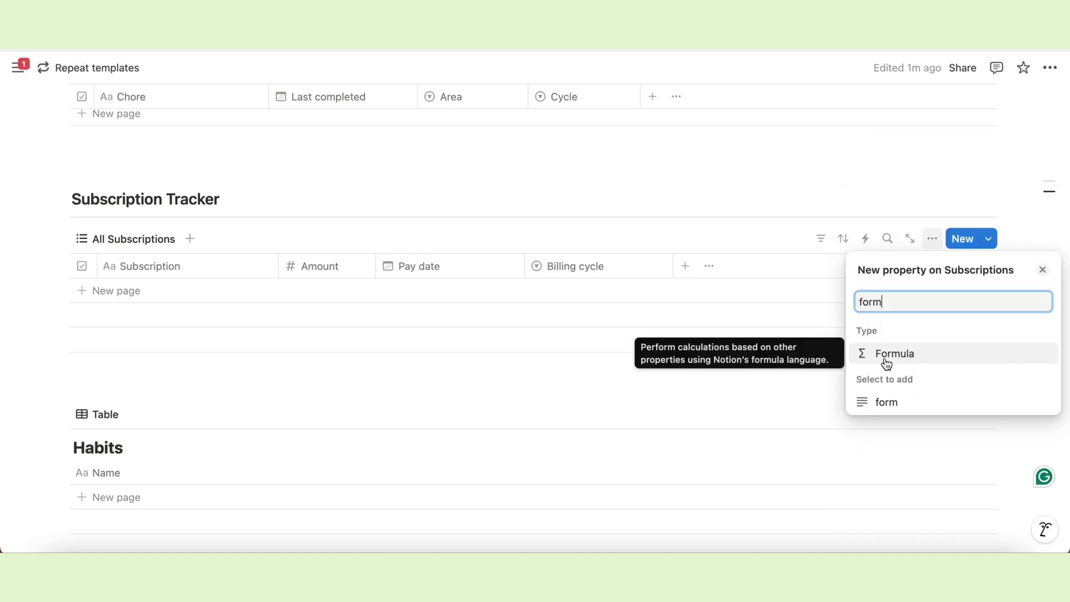
{"action": "left_click", "coordinate": [887, 355]}
{"action": "type", "text": "Monthly cost"}
{"action": "key", "text": "Return"}
{"action": "left_click", "coordinate": [835, 266]}
{"action": "type", "text": "form"}
{"action": "left_click", "coordinate": [891, 360]}
{"action": "type", "text": "Yearly cost"}
{"action": "key", "text": "Return"}
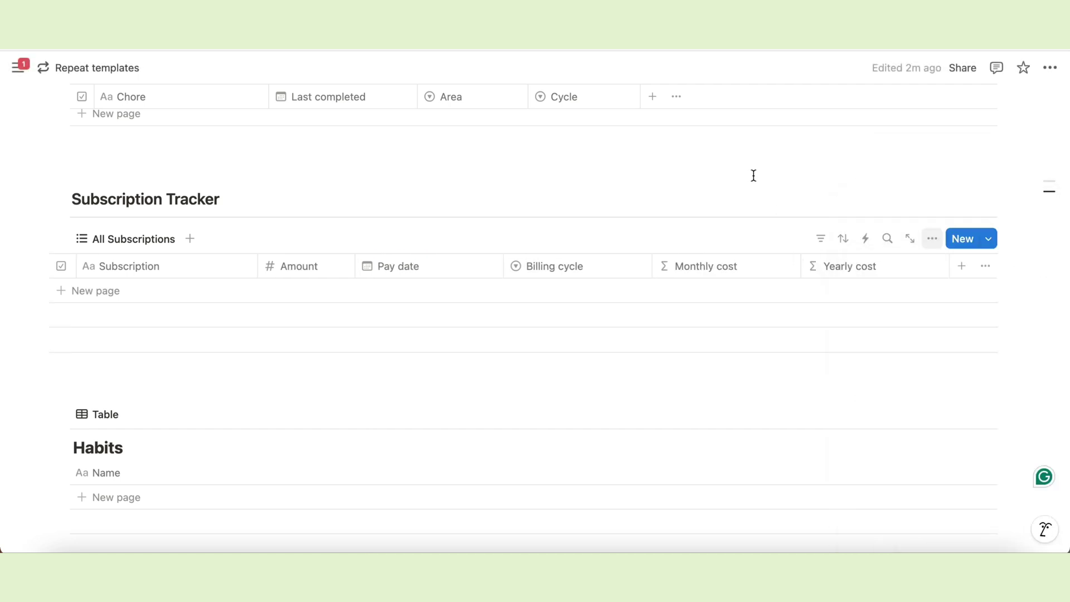
{"action": "scroll", "coordinate": [179, 269], "scroll_direction": "down", "scroll_amount": 2}
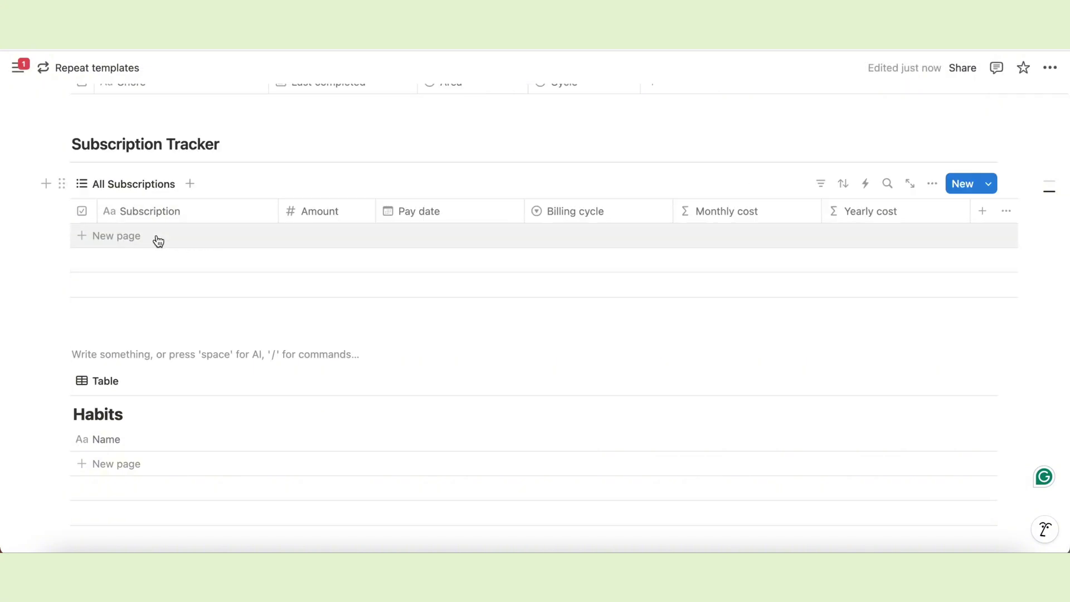
Add rows for Notion, Canva pro, Netflix, Amazon and Rakuten Viki.
{"action": "left_click", "coordinate": [158, 239]}
{"action": "type", "text": "Notion"}
{"action": "key", "text": "Return"}
{"action": "left_click", "coordinate": [202, 259]}
{"action": "type", "text": "Canva pro Netflix Amazon Rakuten Viki"}
Give the Notion row $8.00, a February 1, 2025 pay date and a new Monthly billing cycle.
{"action": "left_click", "coordinate": [318, 234]}
{"action": "type", "text": "8"}
{"action": "key", "text": "Return"}
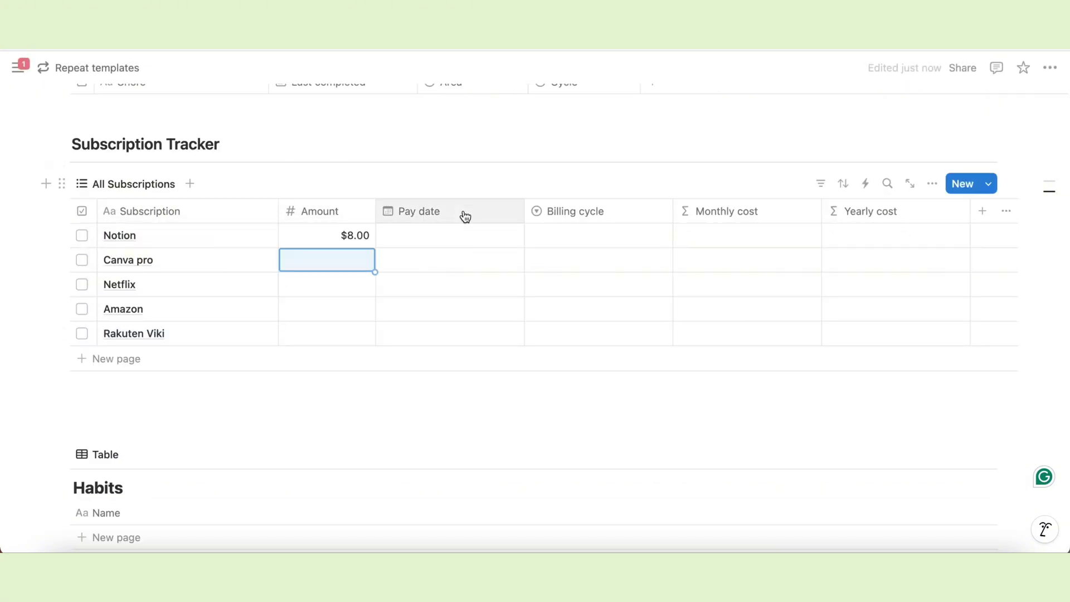
{"action": "left_click", "coordinate": [446, 235]}
{"action": "left_click", "coordinate": [522, 250]}
{"action": "left_click", "coordinate": [597, 244]}
{"action": "left_click", "coordinate": [574, 234]}
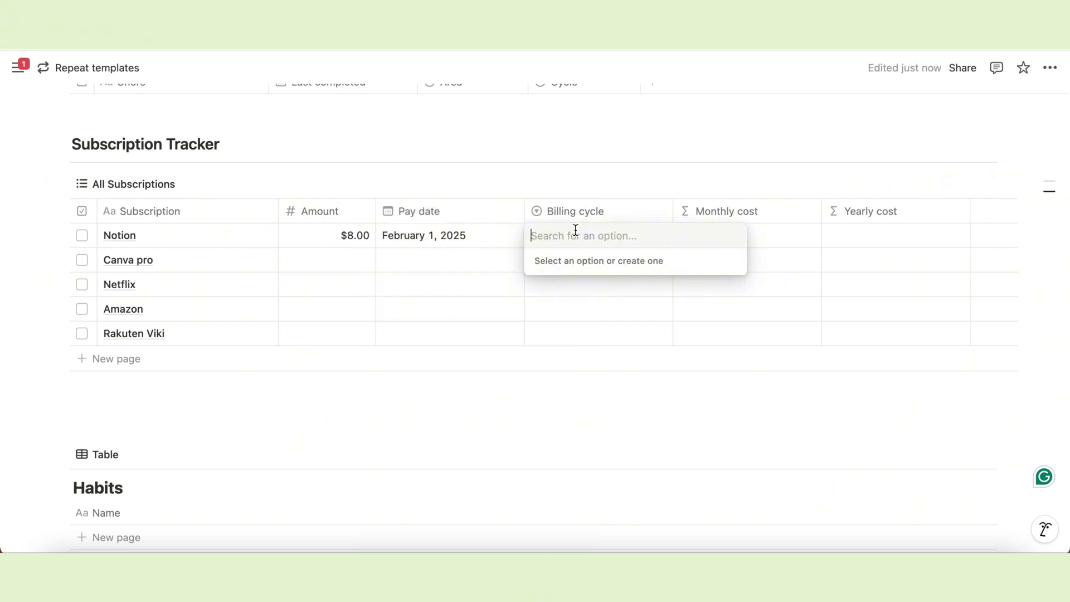
{"action": "type", "text": "Monthly"}
{"action": "left_click", "coordinate": [614, 290]}
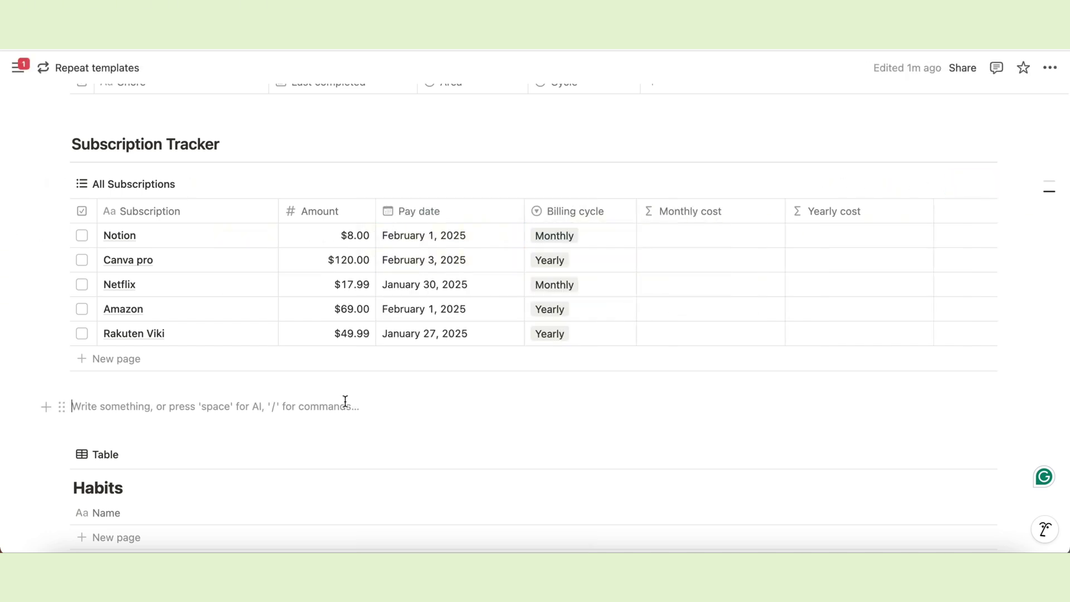
{"action": "left_click_drag", "start_coordinate": [278, 211], "coordinate": [230, 210]}
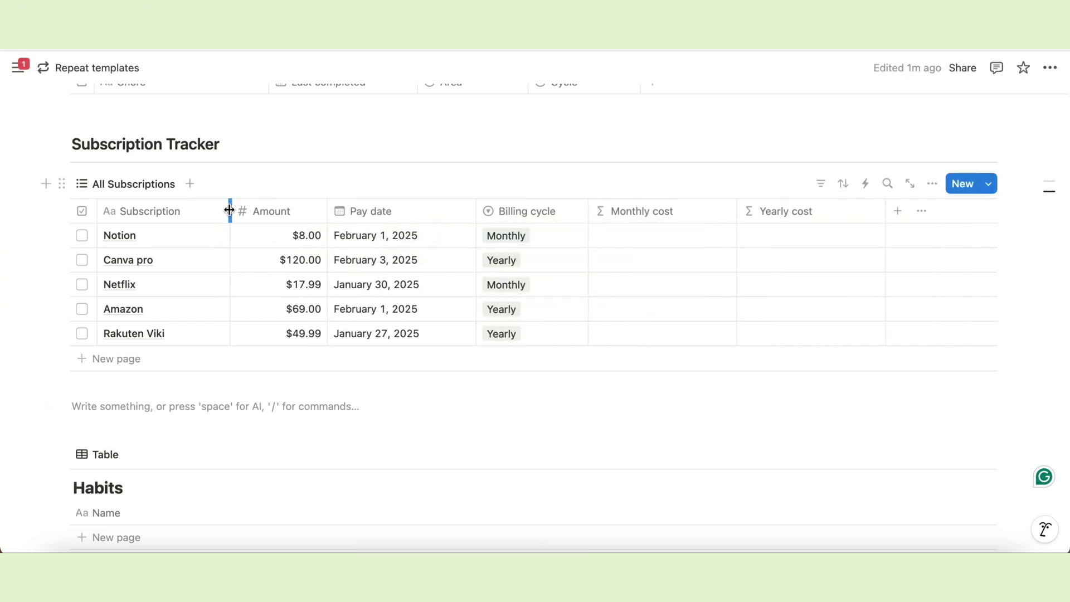
{"action": "left_click_drag", "start_coordinate": [476, 210], "coordinate": [452, 210]}
Paste and save the rounded, dollar-prefixed monthly cost formula in Monthly cost.
{"action": "left_click", "coordinate": [626, 235]}
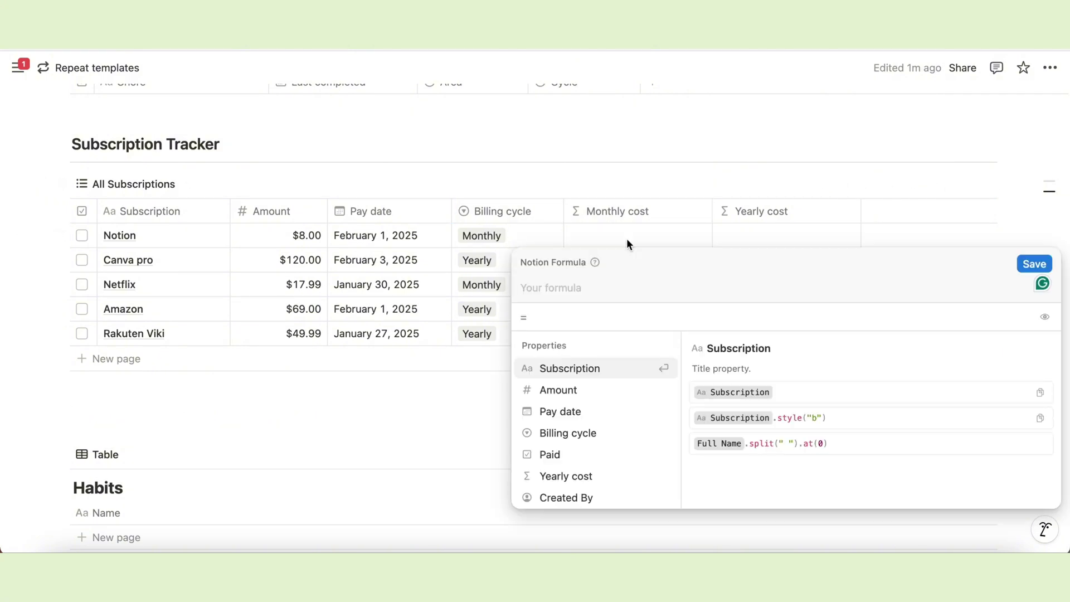
{"action": "type", "text": "\"$ \" + round((ifs(Billing cycle==\"Monthly\", Amount, Billing cycle==\"Yearly\", Amount/12))*100)/100"}
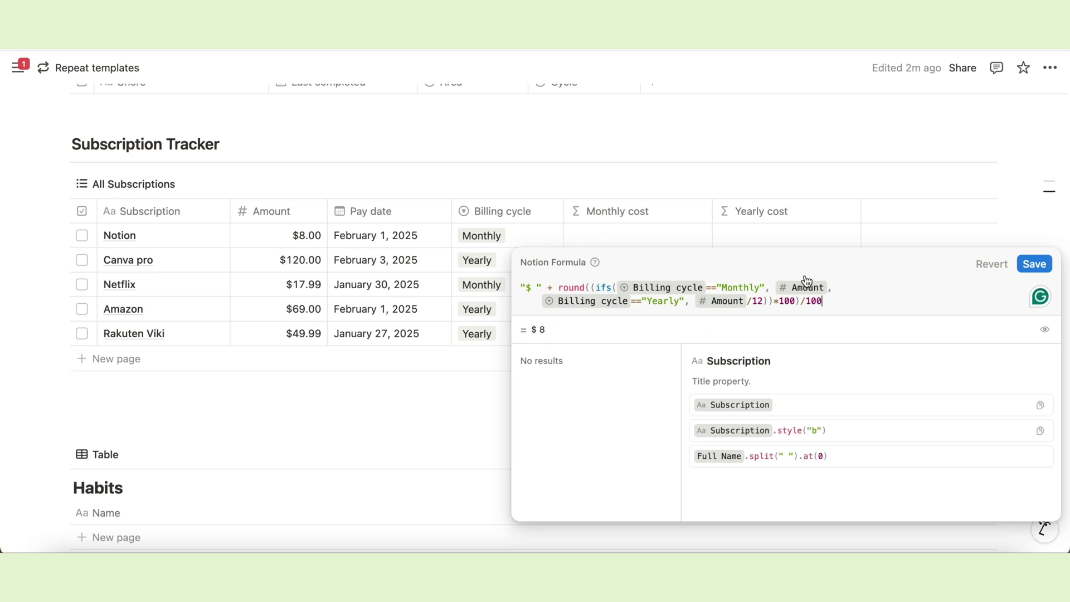
{"action": "left_click", "coordinate": [616, 288]}
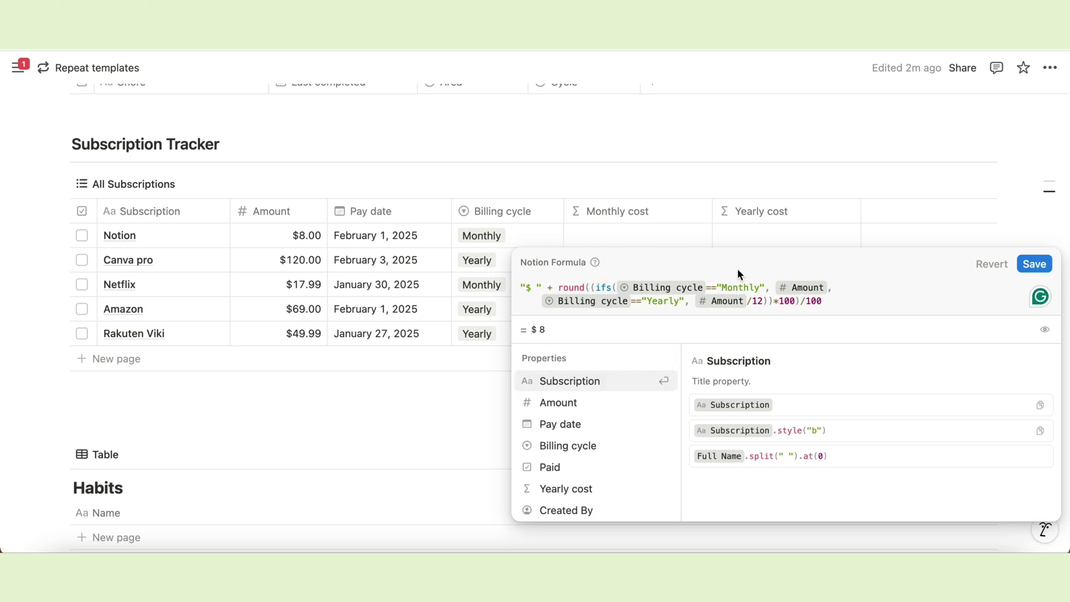
{"action": "left_click_drag", "start_coordinate": [556, 287], "coordinate": [579, 288]}
{"action": "left_click_drag", "start_coordinate": [774, 303], "coordinate": [832, 304]}
{"action": "left_click", "coordinate": [520, 288]}
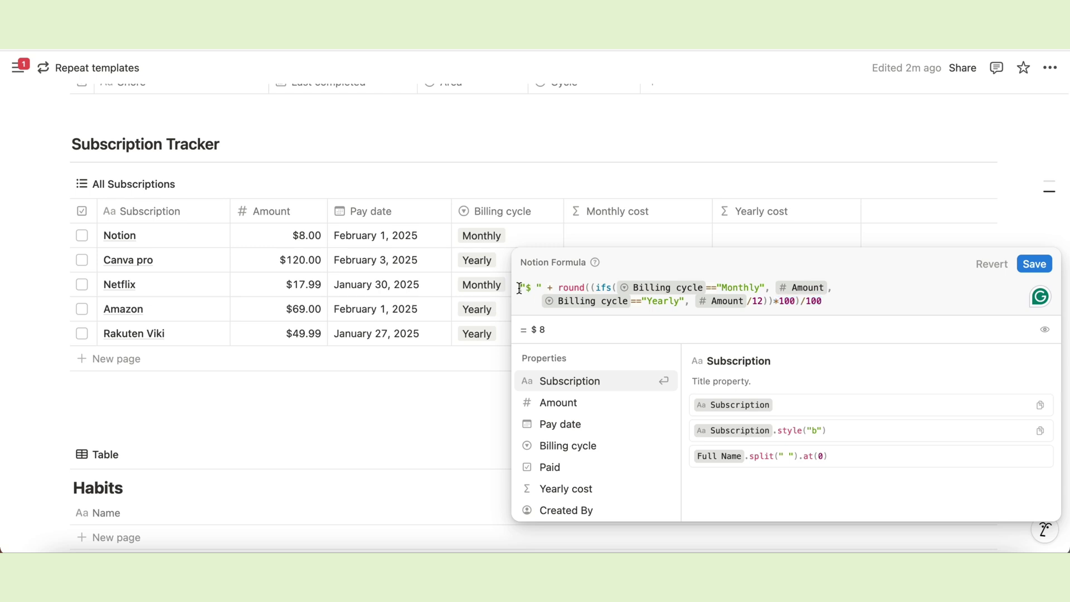
{"action": "left_click", "coordinate": [1035, 265]}
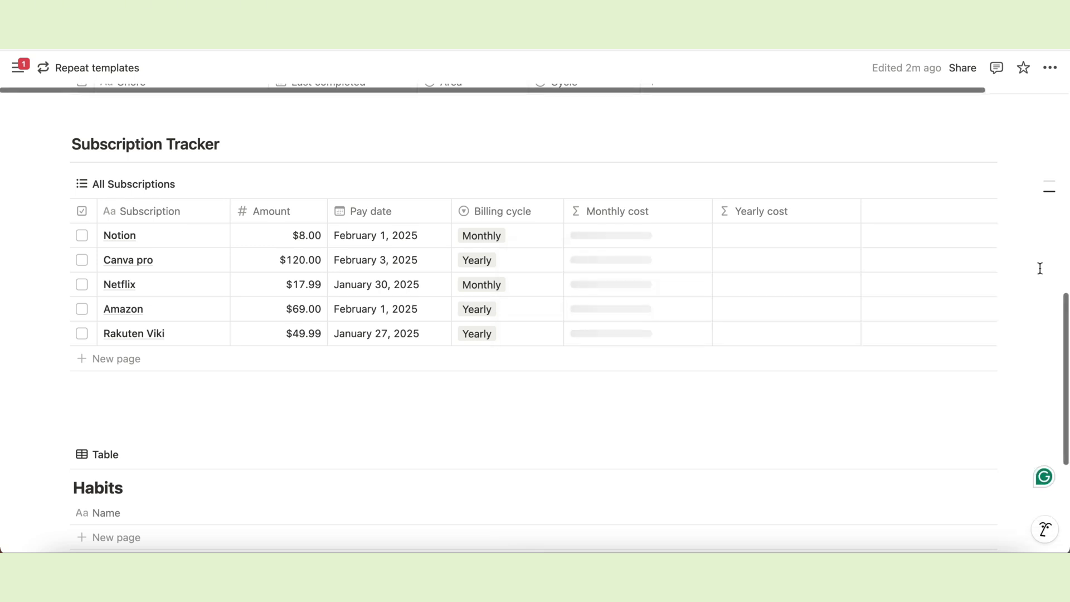
Paste and save the yearly cost formula in Yearly cost, narrowing that column.
{"action": "left_click", "coordinate": [721, 235]}
{"action": "type", "text": "\"$ \" + round(ifs(Billing cycle==\"Yearly\", Amount, Billing cycle==\"Monthly\", Amount*12)*100)/100"}
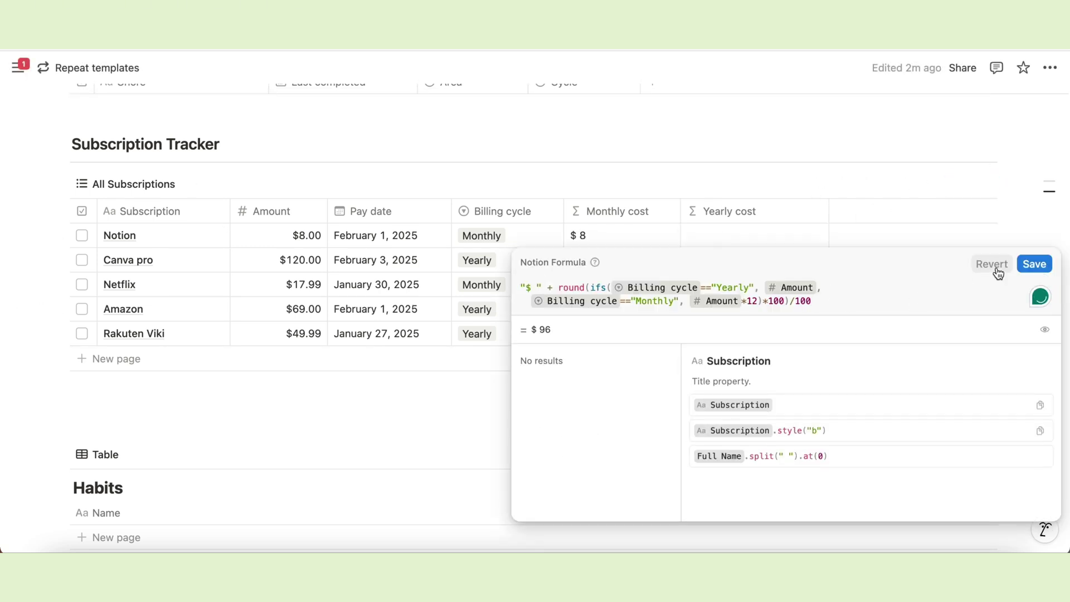
{"action": "left_click", "coordinate": [1034, 264]}
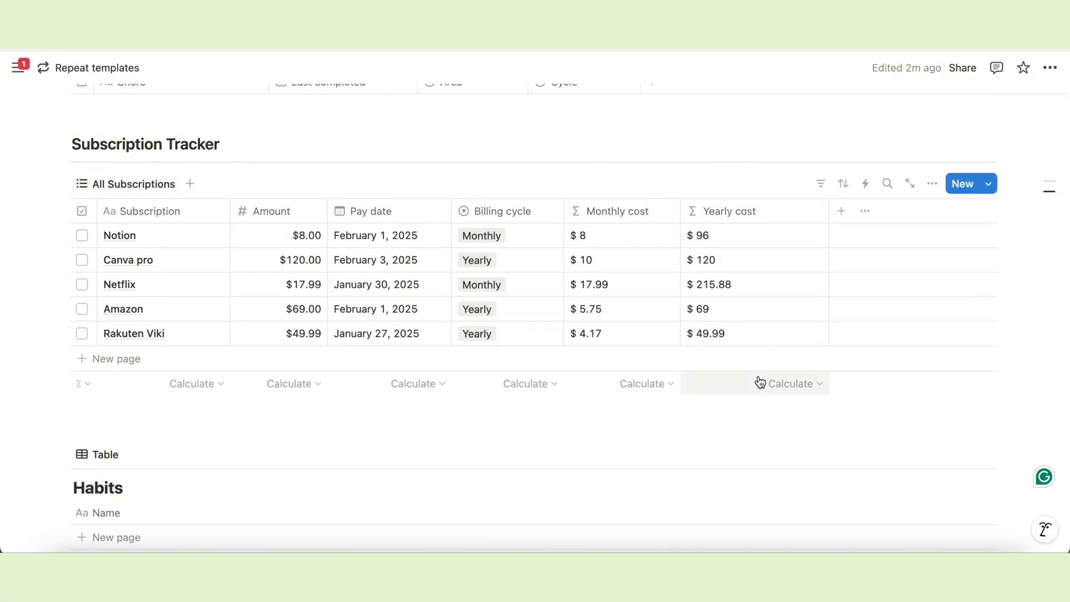
{"action": "left_click_drag", "start_coordinate": [829, 211], "coordinate": [777, 222]}
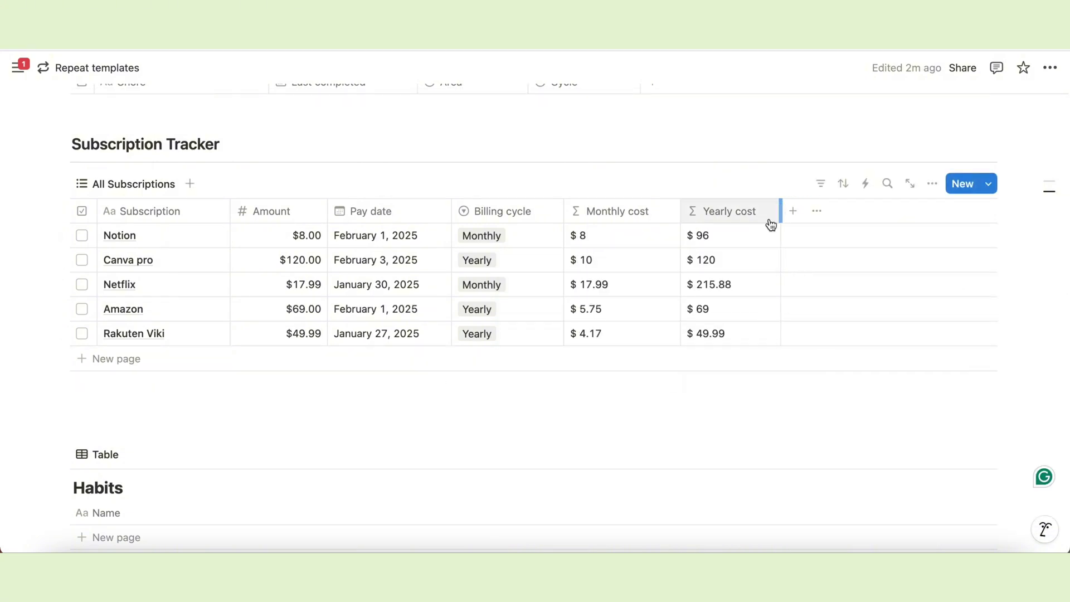
Create a Subscriptions template titled Notion with the Notion icon.
{"action": "left_click", "coordinate": [989, 184]}
{"action": "left_click", "coordinate": [856, 275]}
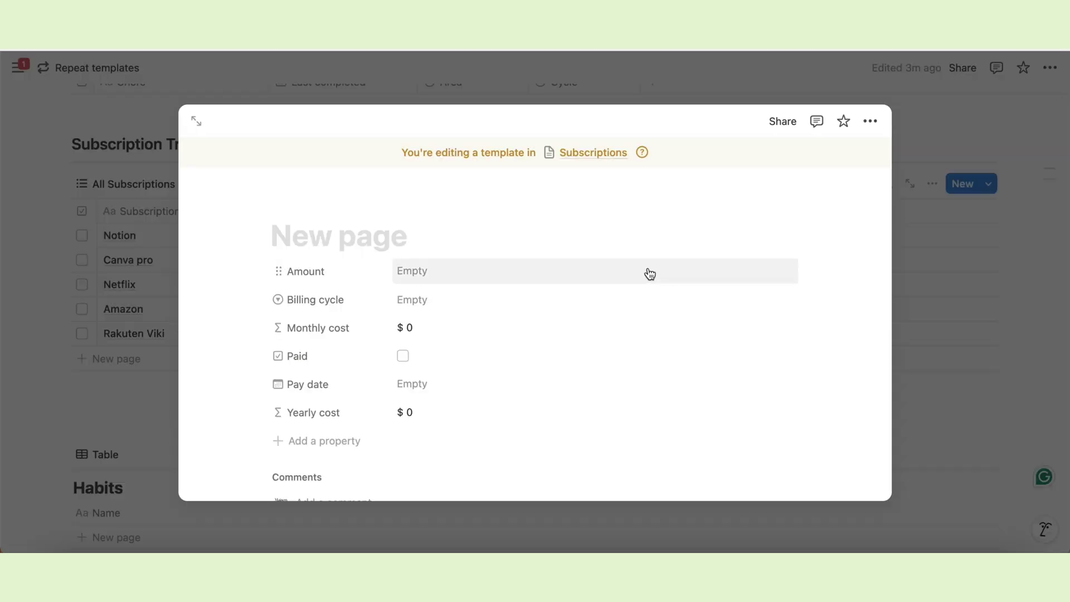
{"action": "type", "text": "Notion"}
{"action": "left_click", "coordinate": [288, 211]}
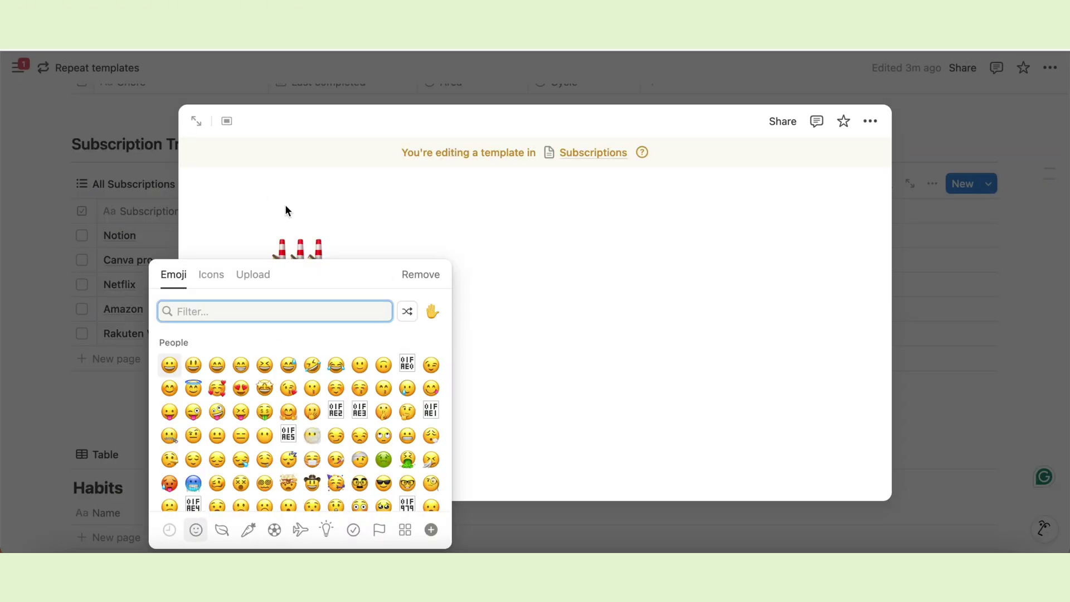
{"action": "left_click", "coordinate": [208, 275]}
{"action": "type", "text": "Notion"}
{"action": "left_click", "coordinate": [167, 342]}
Set the template's amount to $8.00, billing cycle Monthly and pay date Today.
{"action": "left_click", "coordinate": [425, 313]}
{"action": "type", "text": "8"}
{"action": "key", "text": "Return"}
{"action": "left_click", "coordinate": [474, 338]}
{"action": "left_click", "coordinate": [443, 385]}
{"action": "scroll", "coordinate": [427, 411], "scroll_direction": "down", "scroll_amount": 2}
{"action": "left_click", "coordinate": [412, 369]}
{"action": "left_click", "coordinate": [511, 143]}
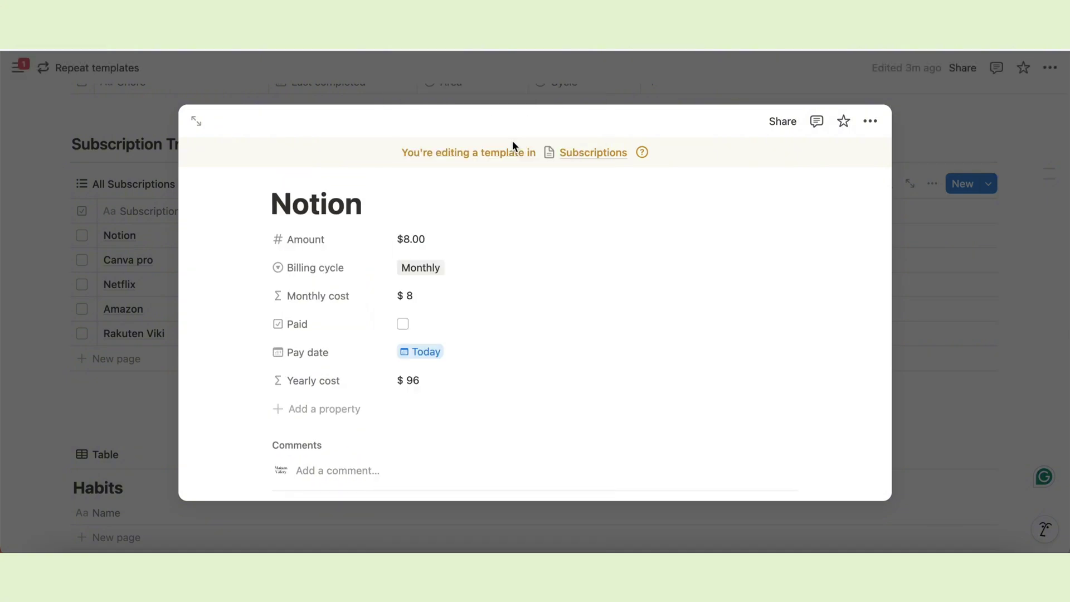
{"action": "left_click_drag", "start_coordinate": [278, 294], "coordinate": [278, 233]}
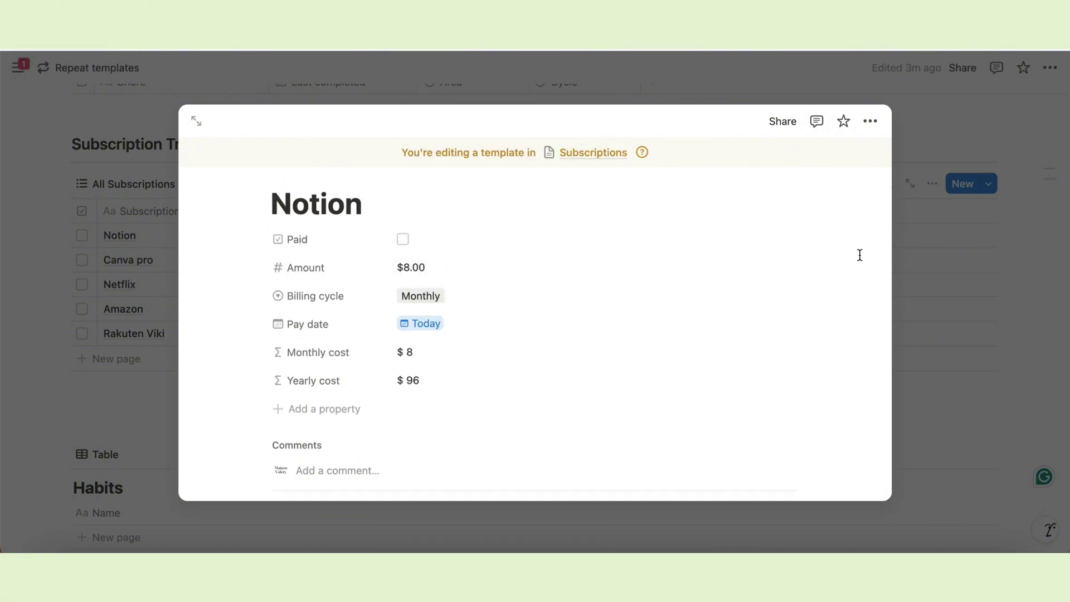
{"action": "scroll", "coordinate": [643, 280], "scroll_direction": "up", "scroll_amount": 3}
{"action": "scroll", "coordinate": [642, 280], "scroll_direction": "down", "scroll_amount": 2}
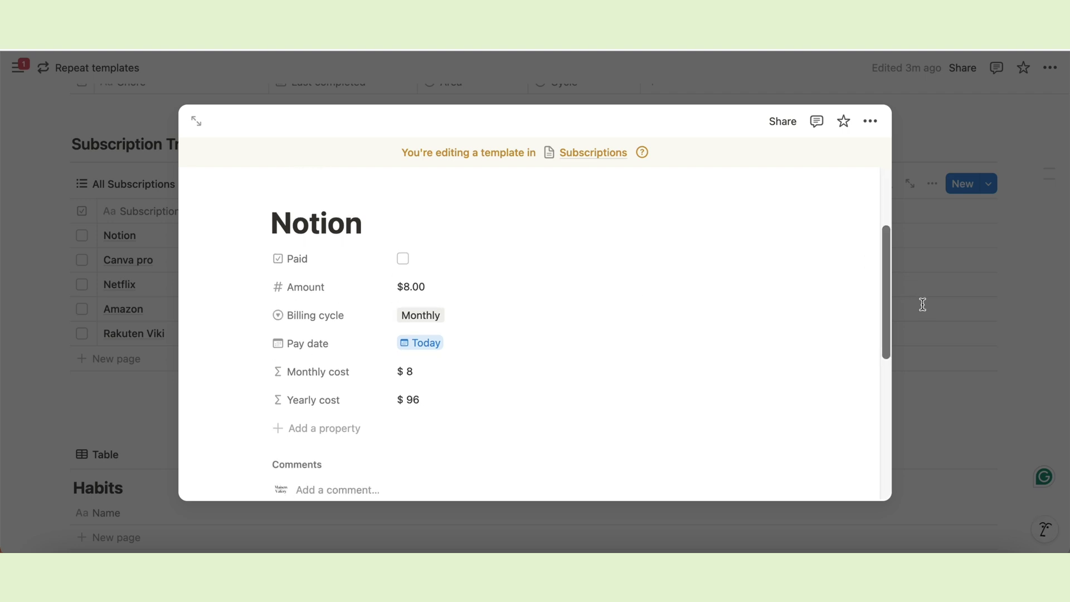
{"action": "left_click", "coordinate": [923, 305]}
Make the Notion template repeat monthly, every 1 month starting Feb 5, 2025.
{"action": "left_click", "coordinate": [990, 184]}
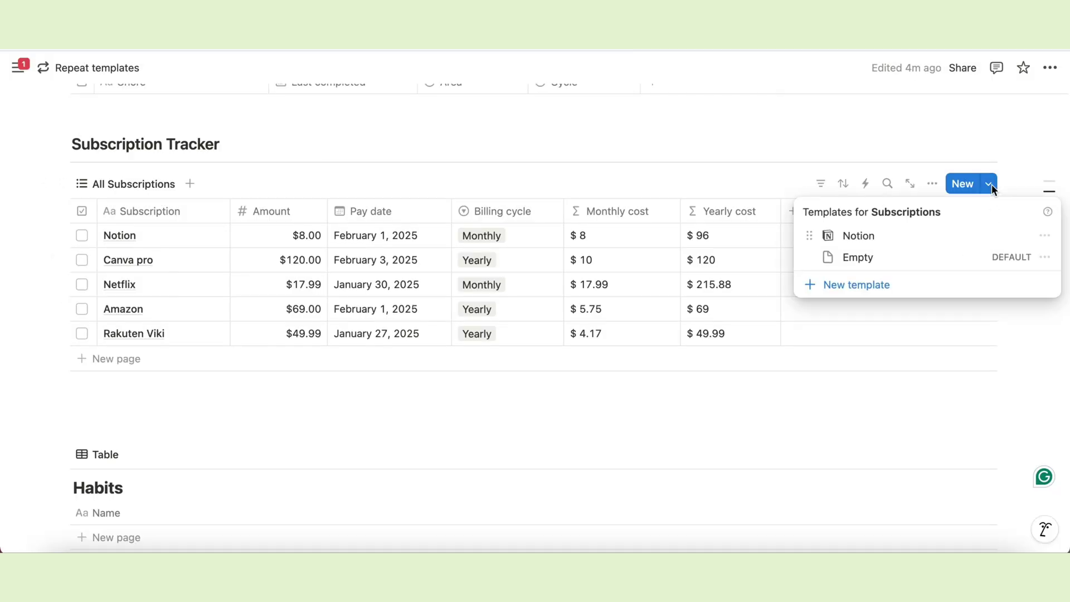
{"action": "left_click", "coordinate": [1043, 234]}
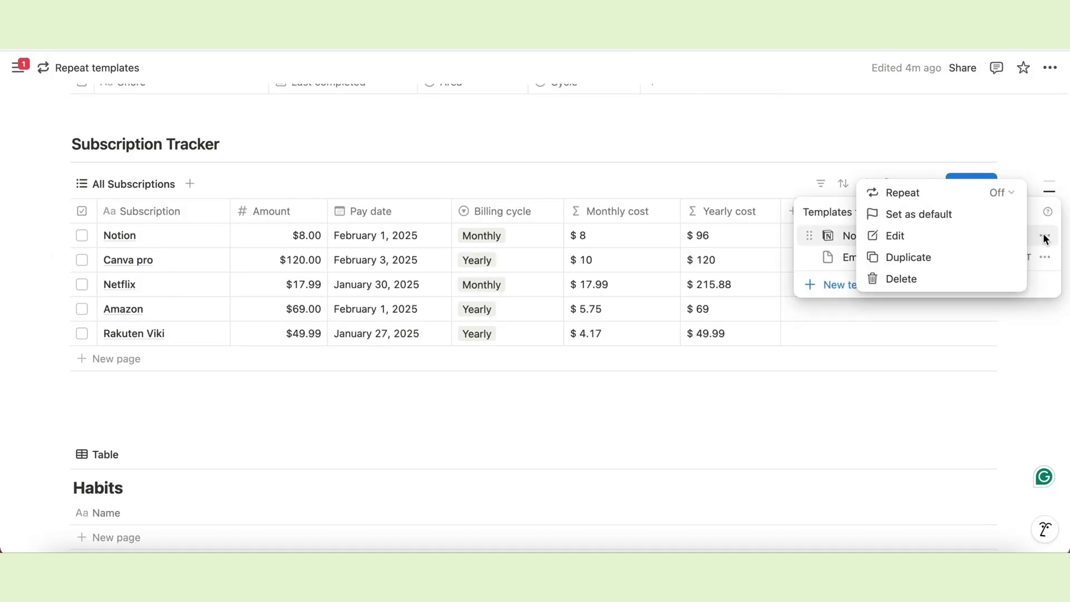
{"action": "left_click", "coordinate": [1003, 192]}
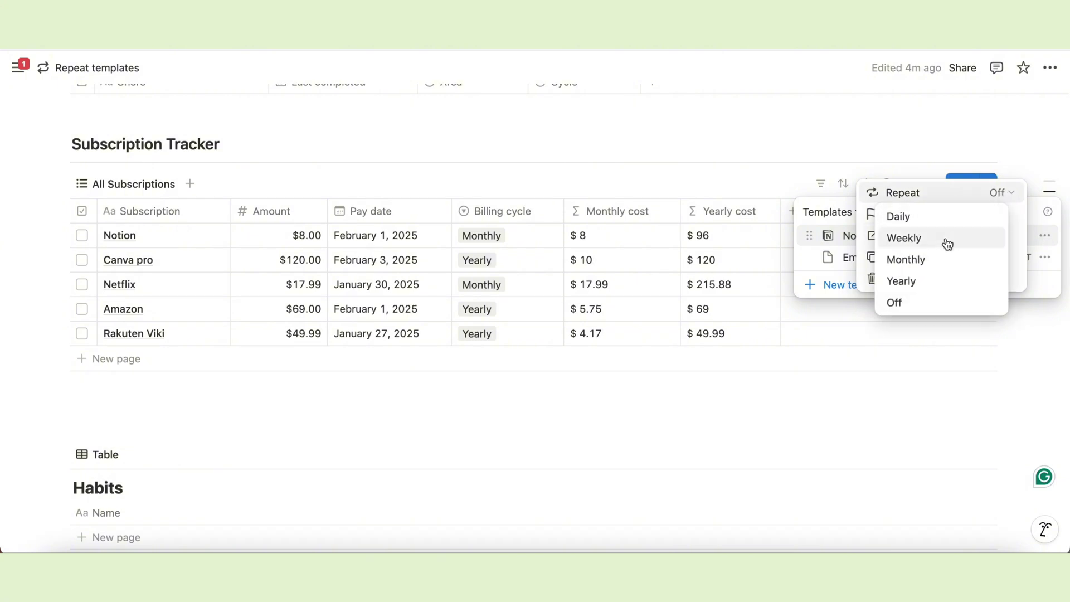
{"action": "left_click", "coordinate": [899, 259]}
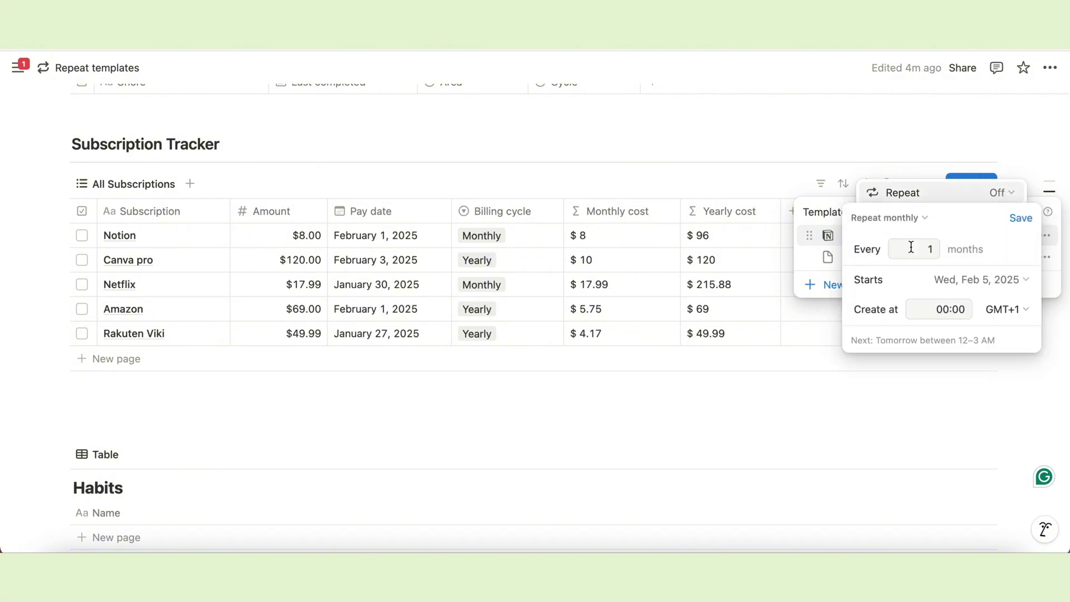
{"action": "left_click", "coordinate": [976, 285]}
{"action": "left_click", "coordinate": [989, 249]}
{"action": "left_click", "coordinate": [1022, 218]}
{"action": "key", "text": "Escape"}
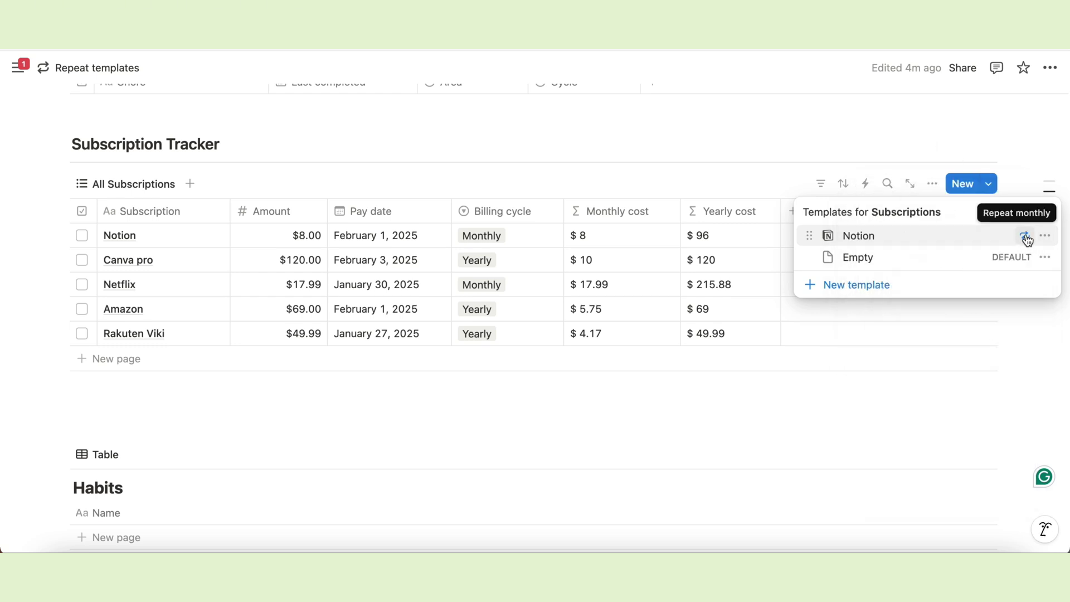
Duplicate the All Subscriptions view as 'This Month' with a calendar icon.
{"action": "left_click", "coordinate": [818, 383]}
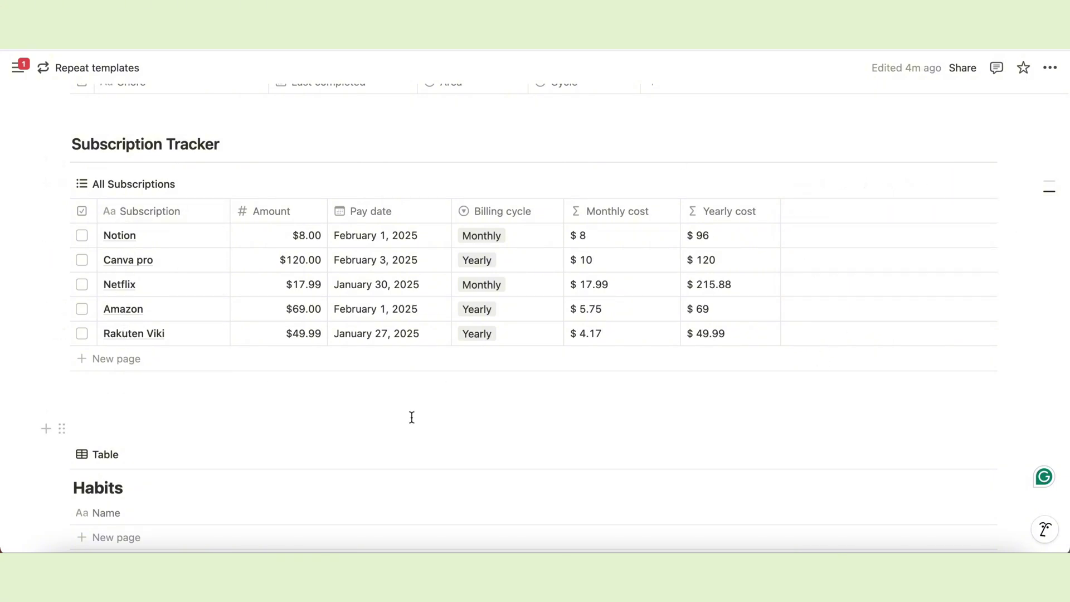
{"action": "left_click", "coordinate": [117, 184]}
{"action": "left_click", "coordinate": [126, 333]}
{"action": "type", "text": "This Month"}
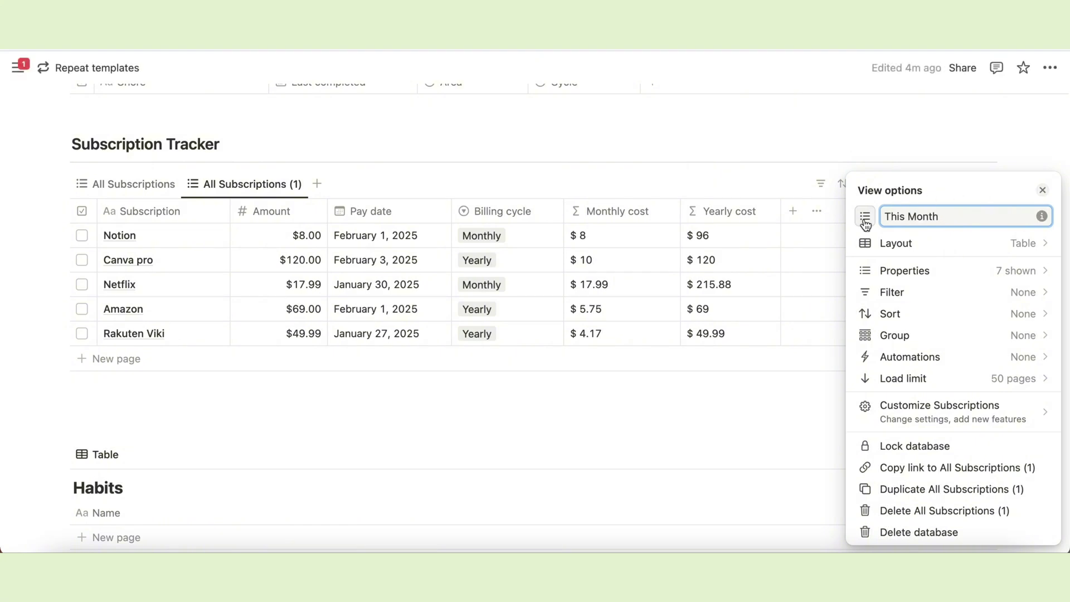
{"action": "left_click", "coordinate": [865, 216]}
{"action": "left_click", "coordinate": [781, 332]}
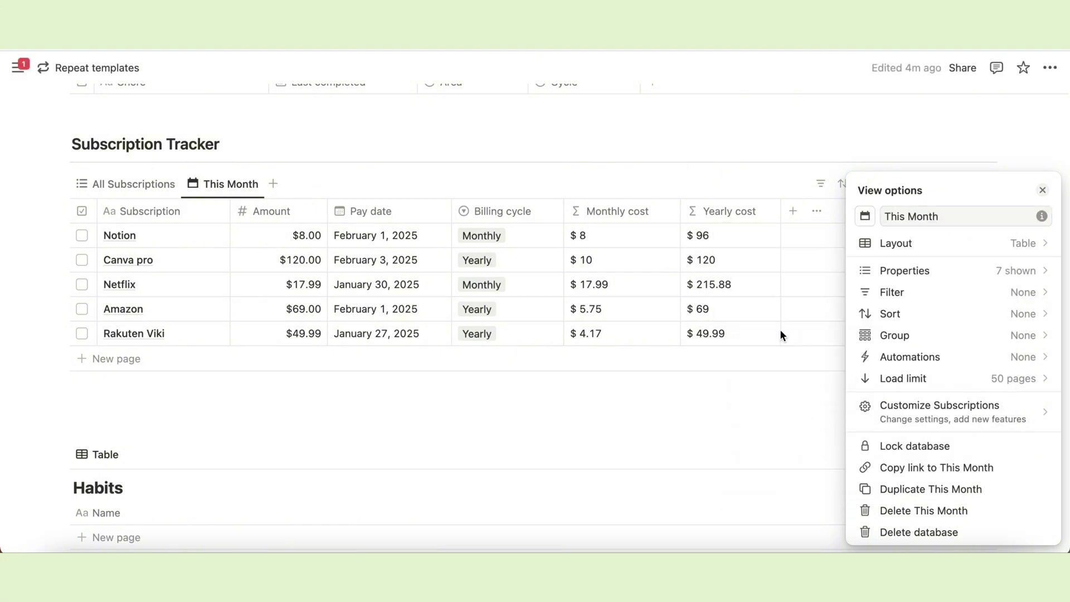
Turn off vertical lines and hide the Monthly cost and Yearly cost columns.
{"action": "left_click", "coordinate": [1012, 243]}
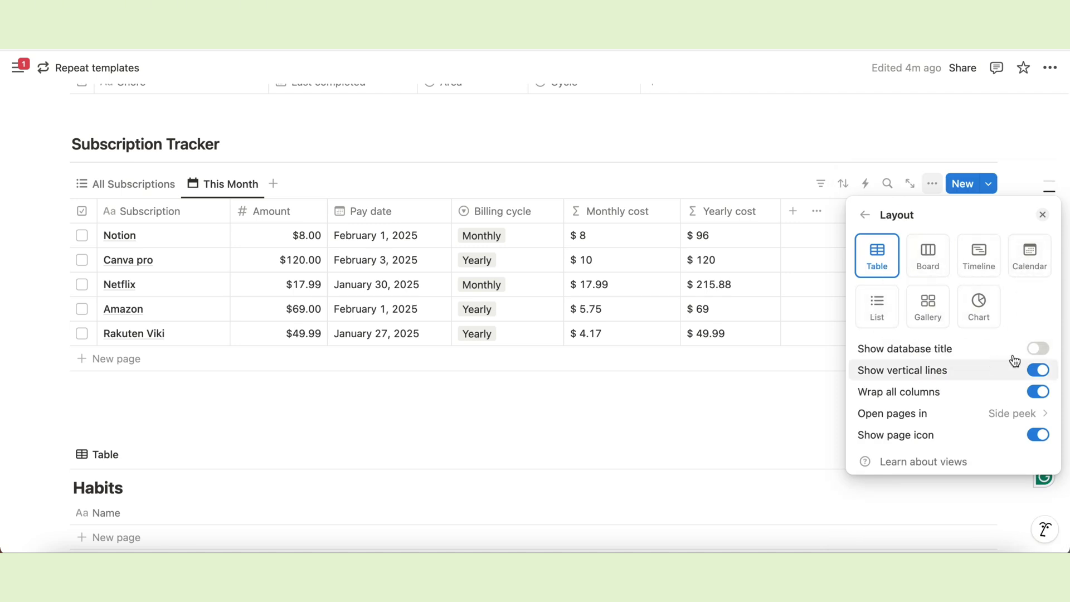
{"action": "left_click", "coordinate": [1034, 371]}
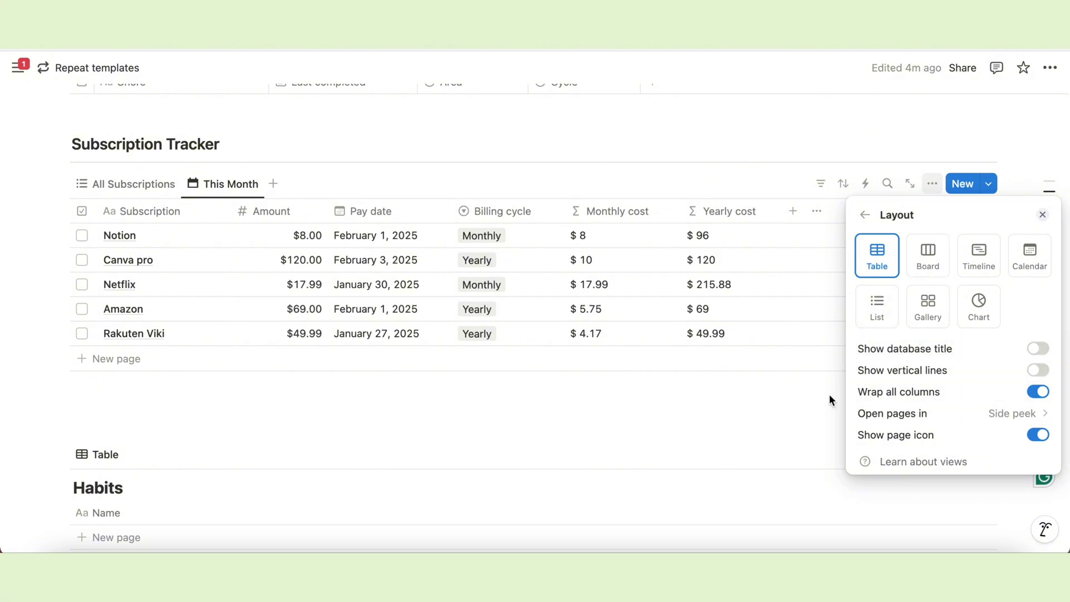
{"action": "left_click", "coordinate": [868, 221]}
{"action": "left_click", "coordinate": [898, 275]}
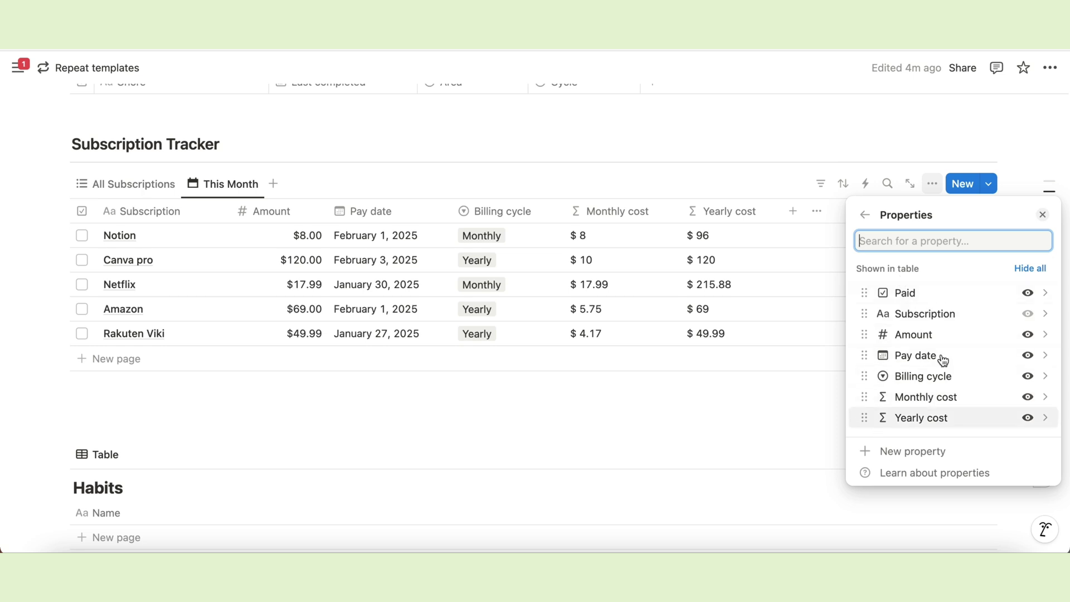
{"action": "left_click", "coordinate": [1029, 398]}
{"action": "left_click", "coordinate": [1029, 398]}
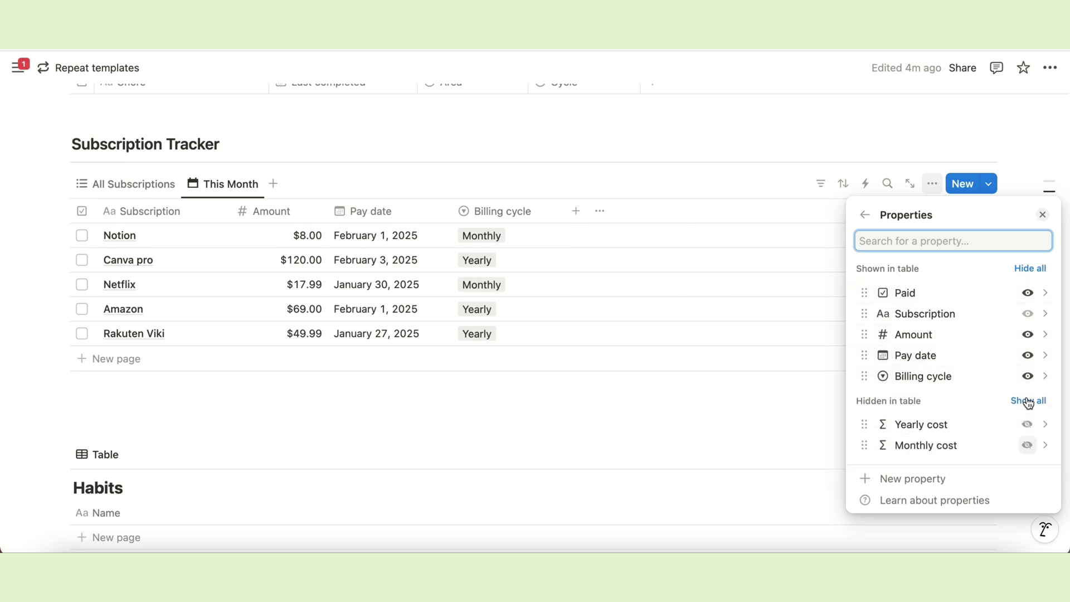
{"action": "left_click", "coordinate": [552, 415]}
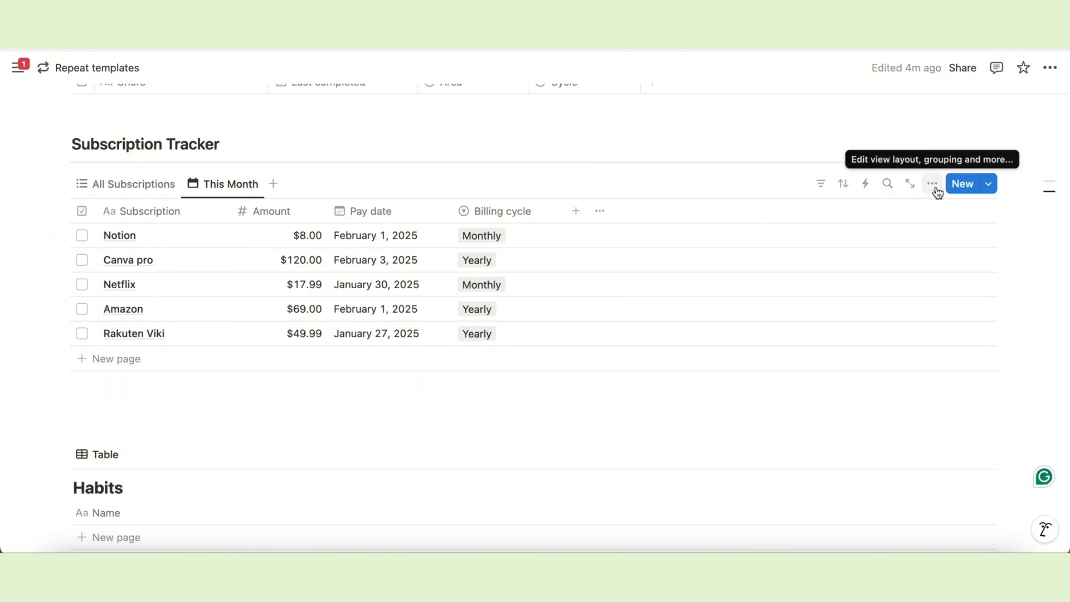
Filter the This Month view to Pay date within this month.
{"action": "left_click", "coordinate": [821, 187]}
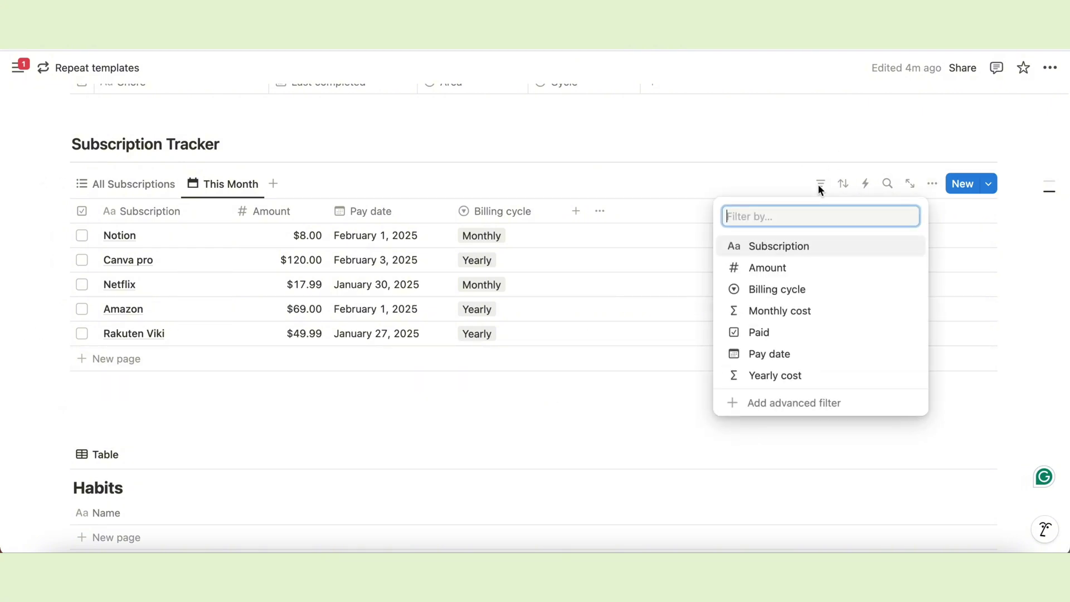
{"action": "left_click", "coordinate": [760, 356]}
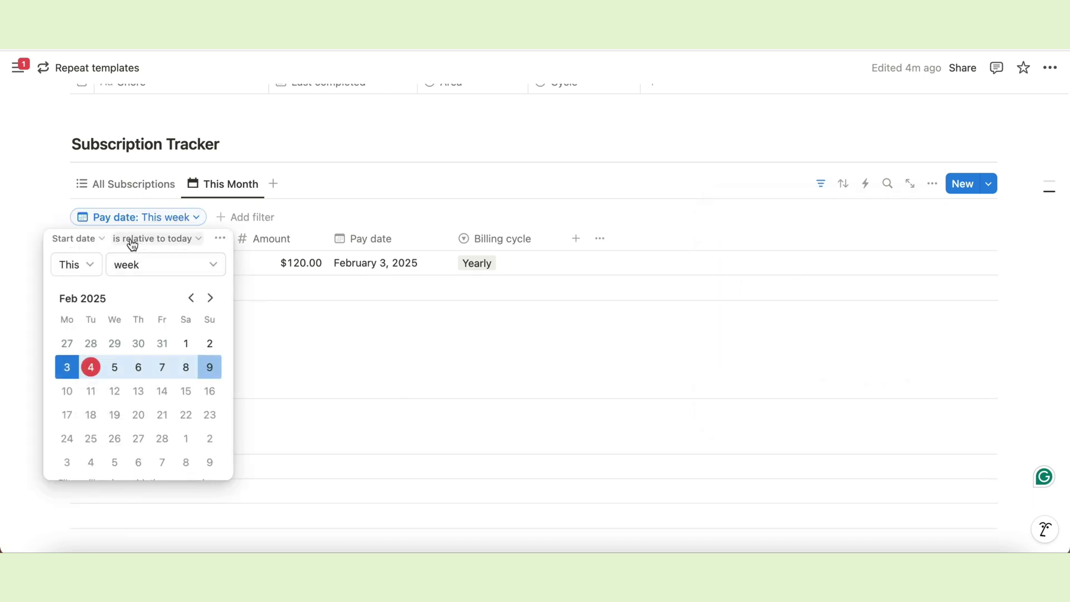
{"action": "left_click", "coordinate": [203, 273]}
{"action": "left_click", "coordinate": [141, 337]}
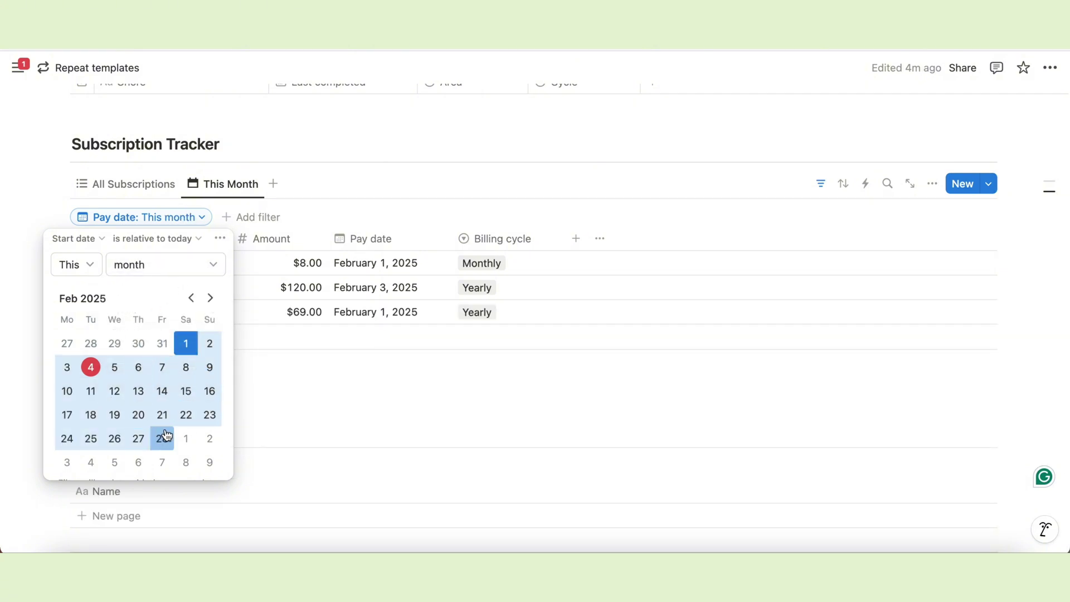
{"action": "left_click", "coordinate": [376, 171]}
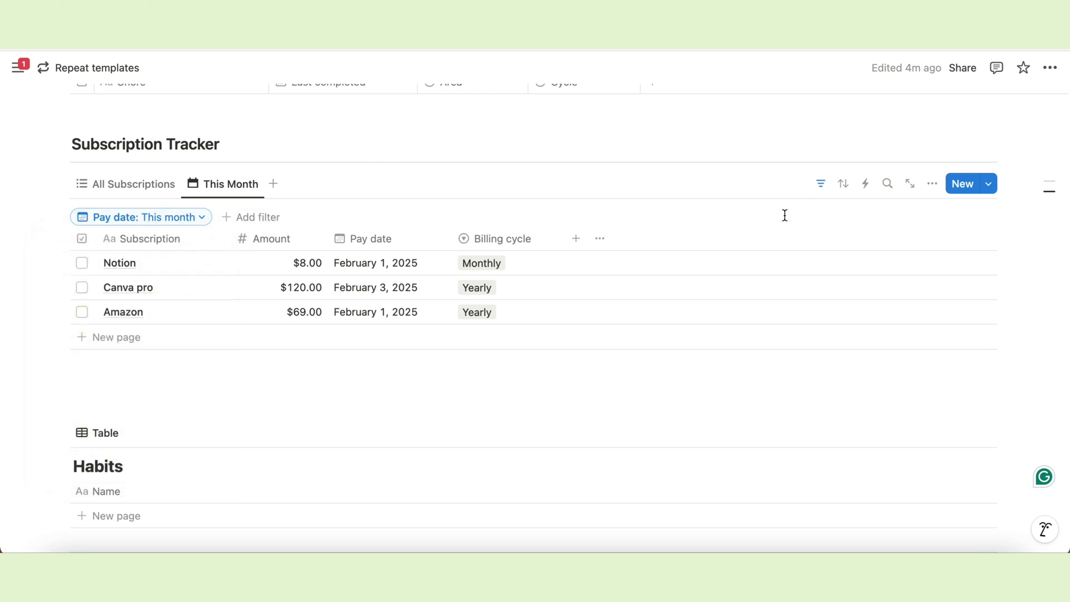
Hide the filter bar and tick Paid for Notion, Amazon and Canva pro.
{"action": "left_click", "coordinate": [821, 186]}
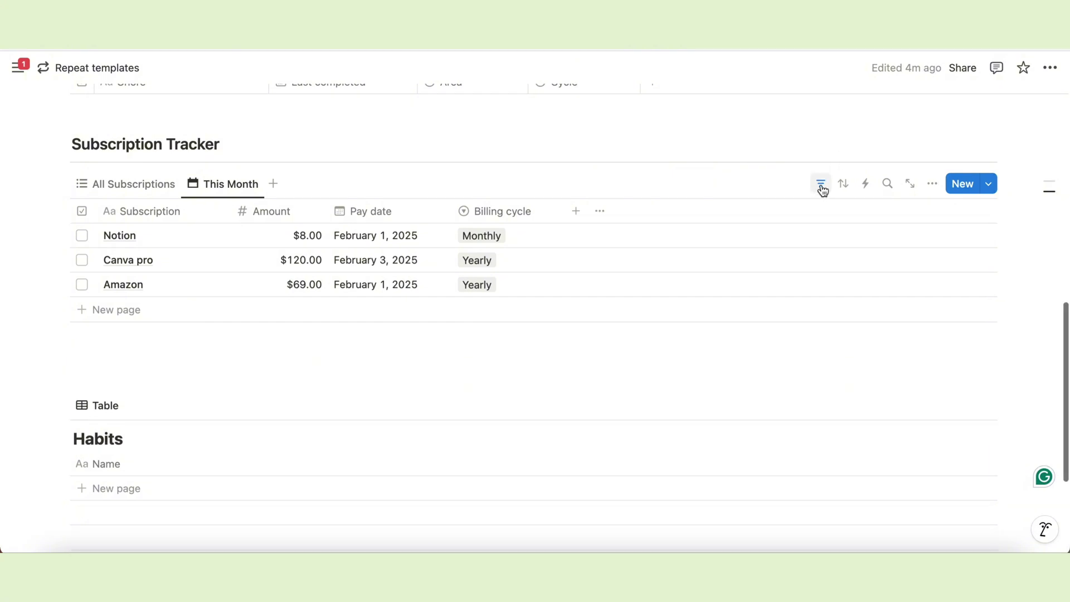
{"action": "left_click", "coordinate": [83, 236]}
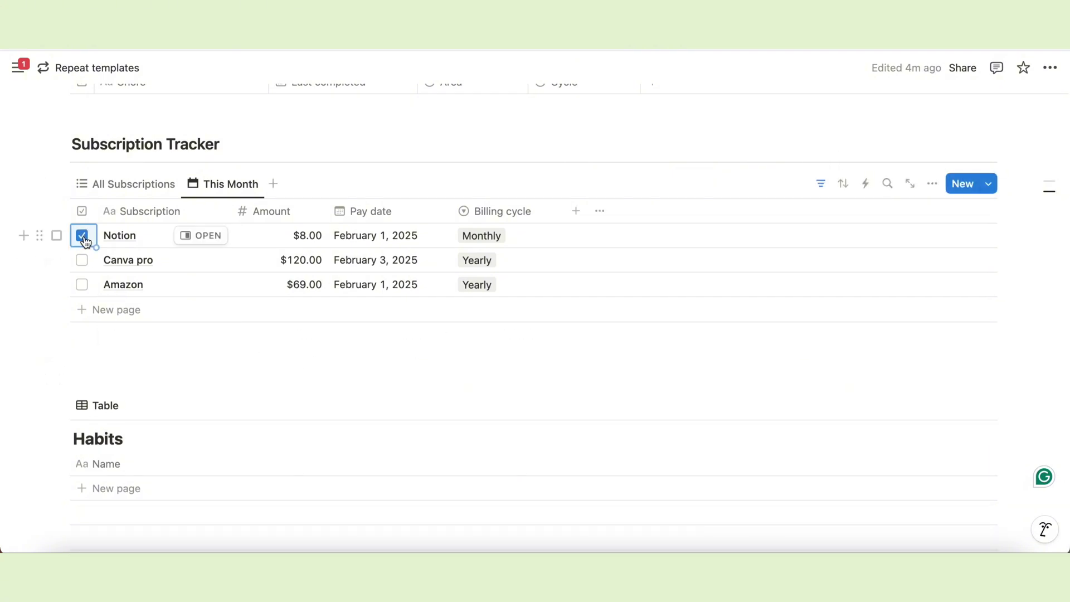
{"action": "left_click", "coordinate": [83, 287]}
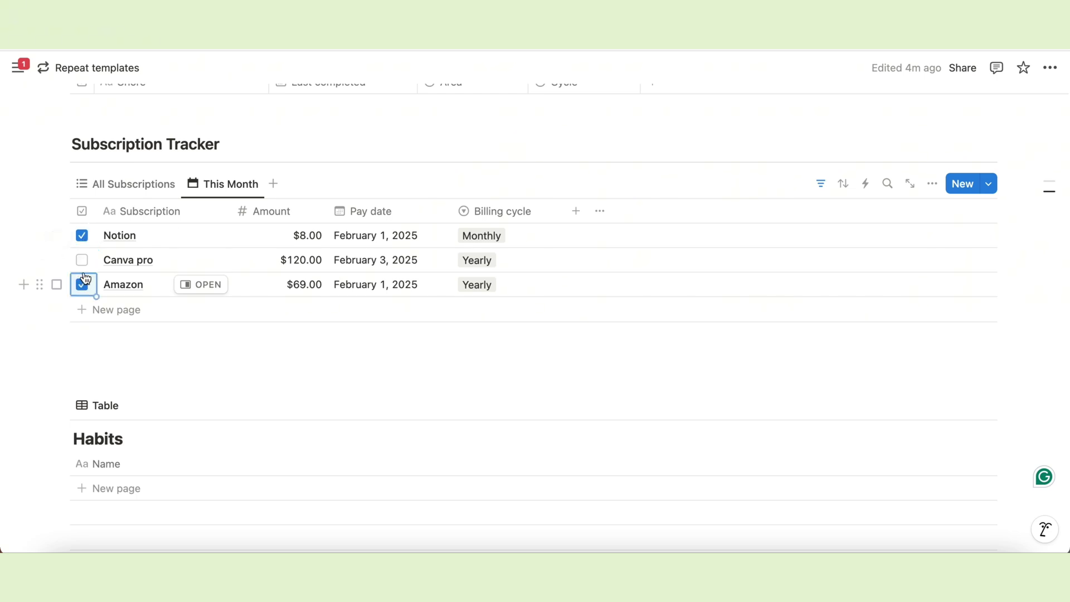
{"action": "left_click", "coordinate": [82, 261]}
{"action": "left_click", "coordinate": [353, 358]}
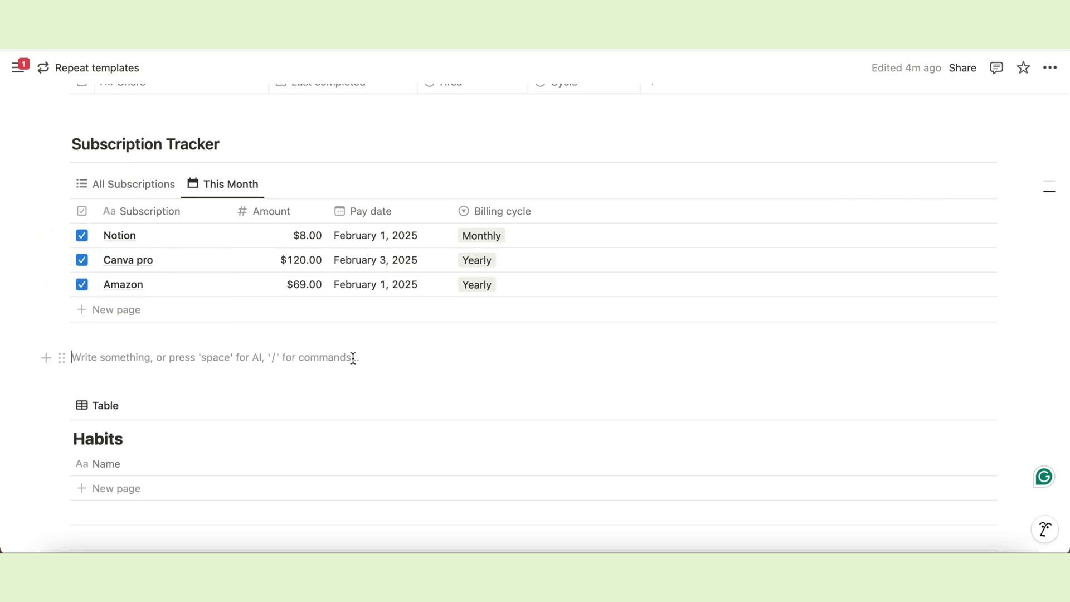
Switch between views, ending on the All Subscriptions view.
{"action": "left_click", "coordinate": [152, 188]}
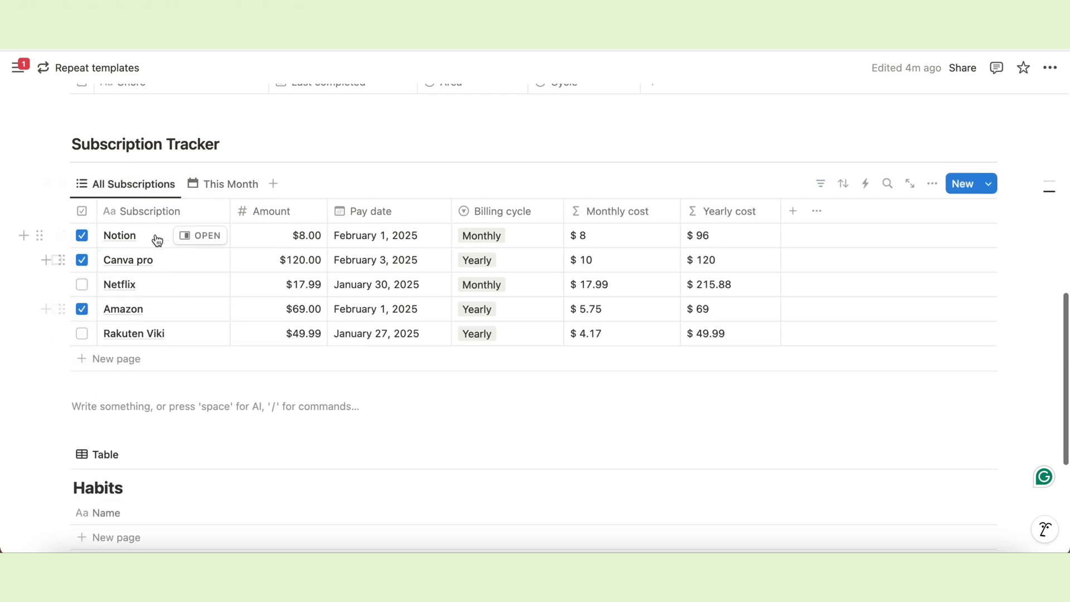
{"action": "left_click", "coordinate": [236, 187]}
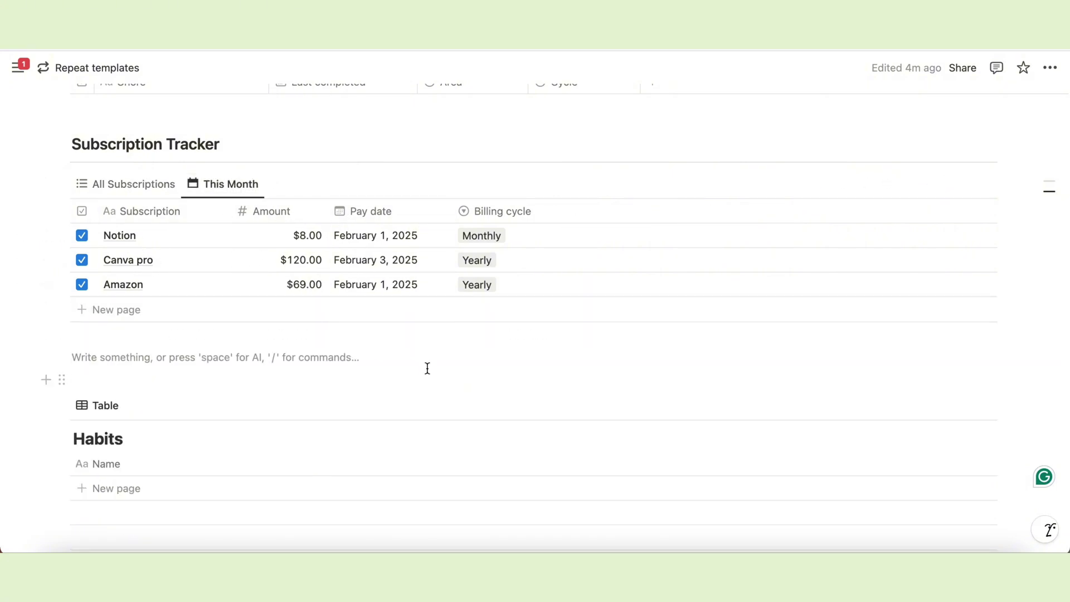
{"action": "left_click", "coordinate": [163, 189]}
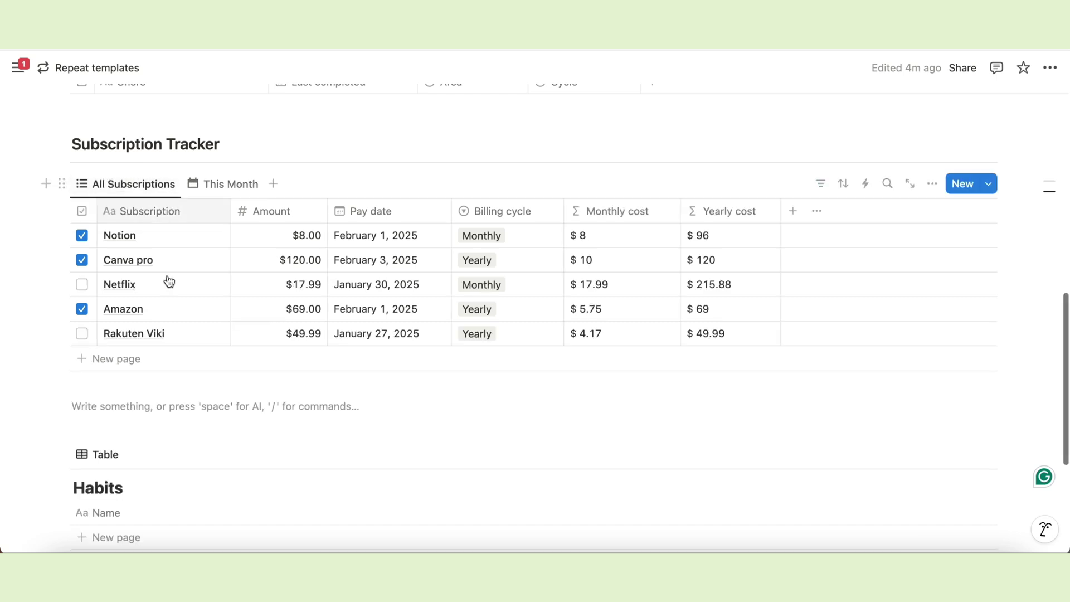
Reset the Notion template's repeat: switch it off, then set it back to Monthly.
{"action": "left_click", "coordinate": [991, 187]}
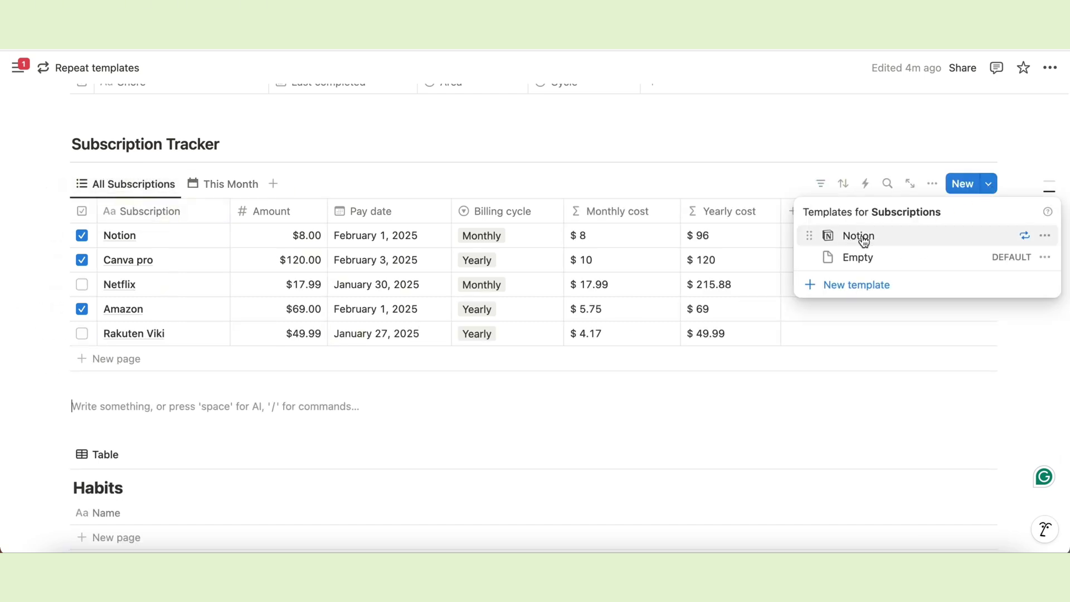
{"action": "left_click", "coordinate": [1027, 238]}
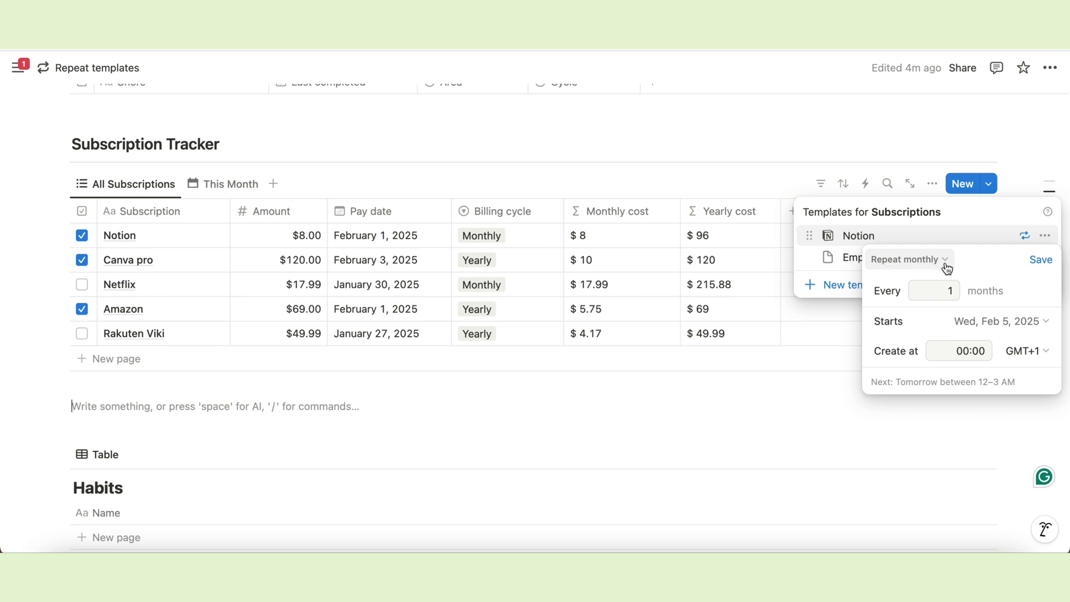
{"action": "left_click", "coordinate": [946, 266]}
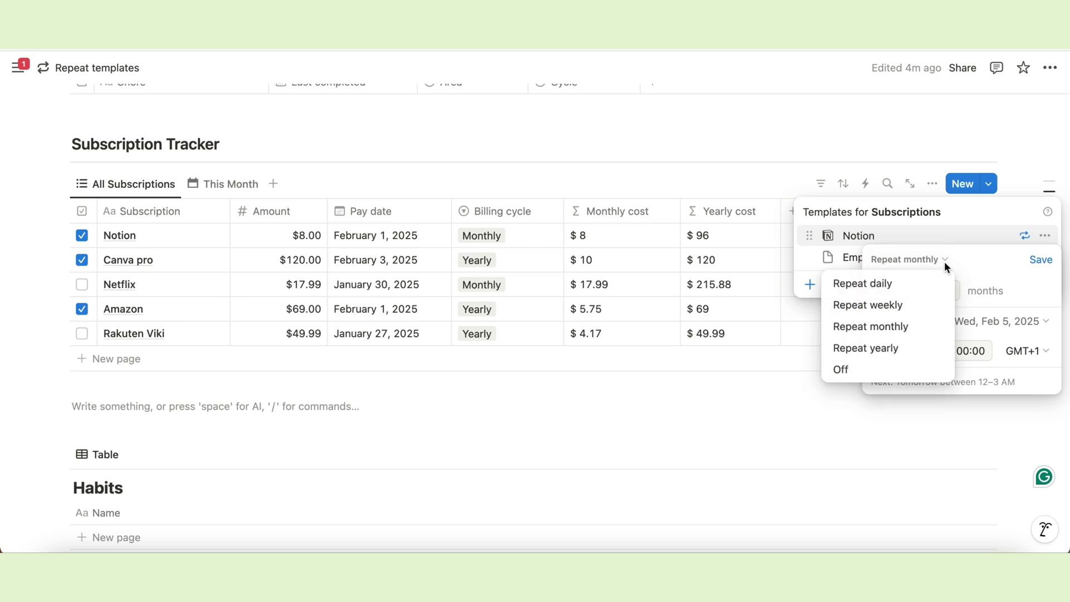
{"action": "left_click", "coordinate": [841, 369]}
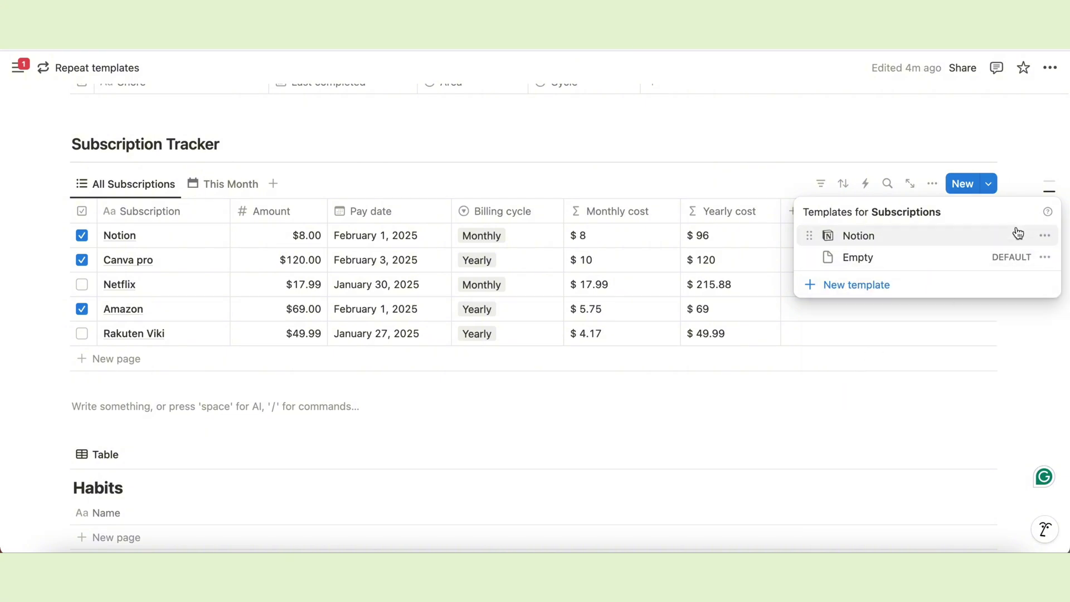
{"action": "left_click", "coordinate": [1045, 235]}
{"action": "left_click", "coordinate": [1009, 195]}
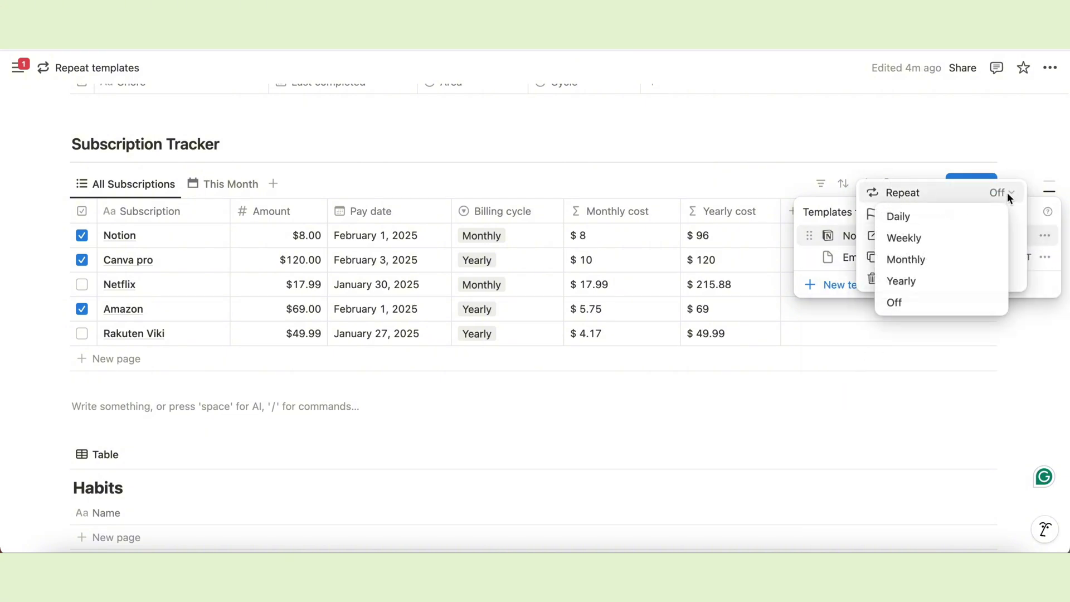
{"action": "left_click", "coordinate": [908, 260]}
{"action": "left_click", "coordinate": [1020, 218]}
{"action": "left_click", "coordinate": [1045, 237]}
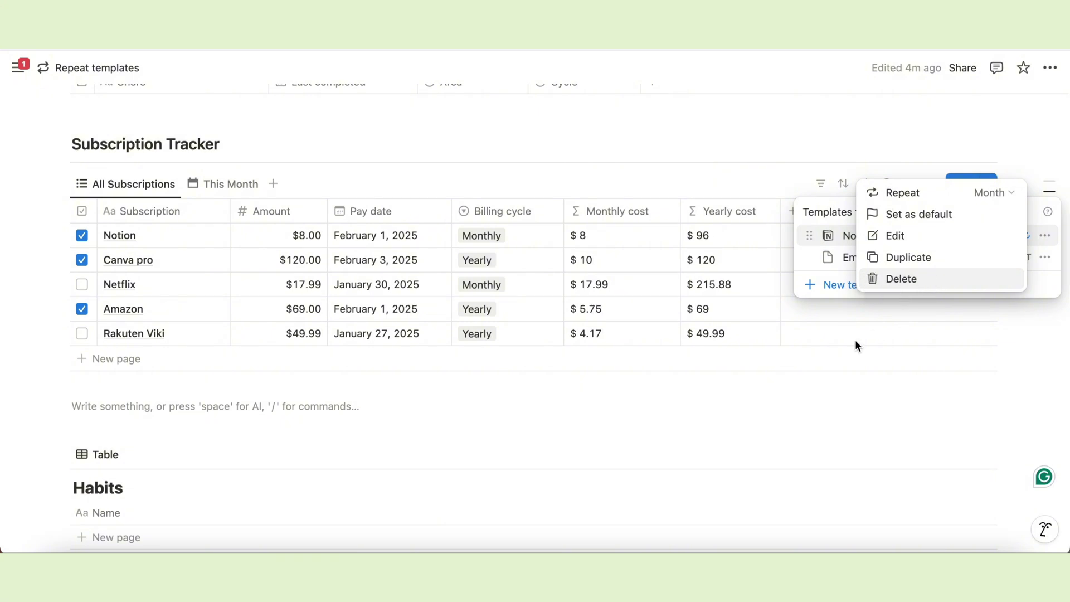
{"action": "left_click", "coordinate": [803, 392]}
{"action": "left_click", "coordinate": [803, 392]}
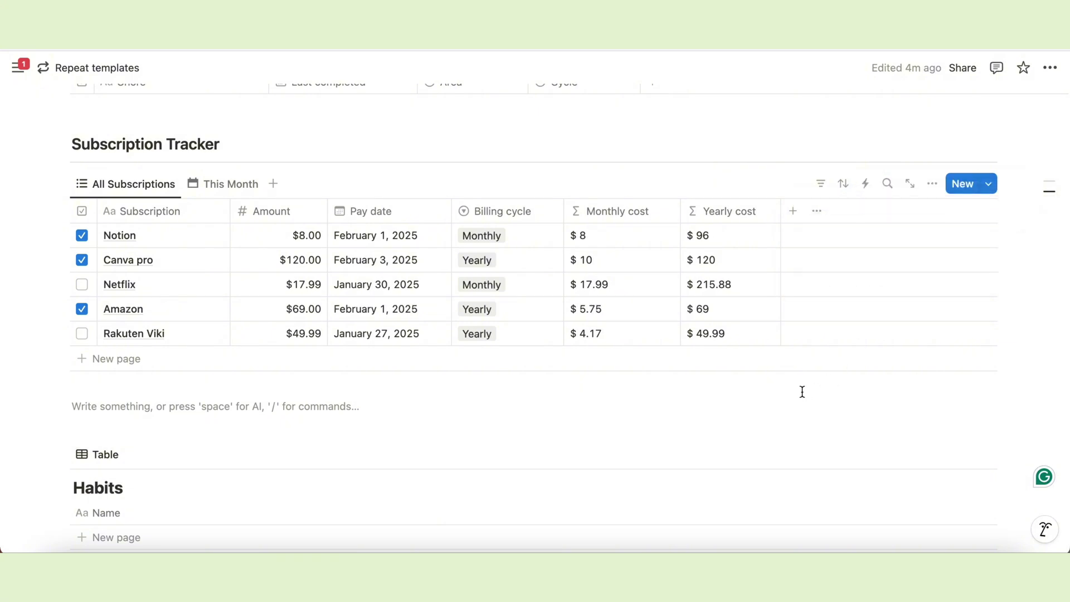
Add a 'Habit tracker' level-2 heading above the habits database.
{"action": "scroll", "coordinate": [803, 392], "scroll_direction": "down", "scroll_amount": 2}
{"action": "type", "text": "/h2"}
{"action": "key", "text": "Return"}
{"action": "type", "text": "Habit tra"}
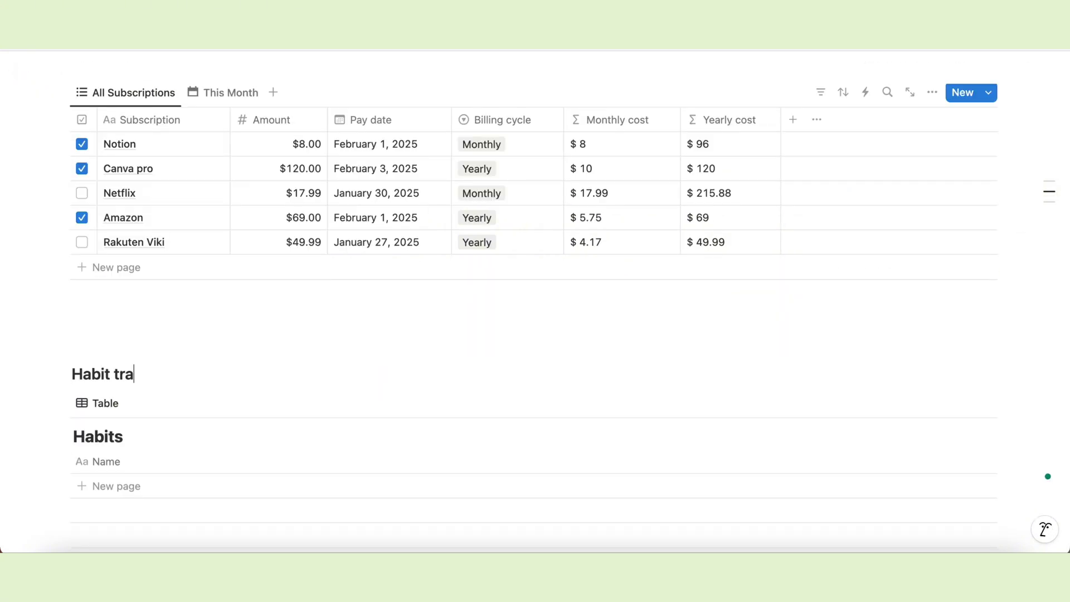
{"action": "type", "text": "cker"}
{"action": "key", "text": "Return"}
{"action": "key", "text": "BackSpace"}
{"action": "scroll", "coordinate": [236, 360], "scroll_direction": "down", "scroll_amount": 2}
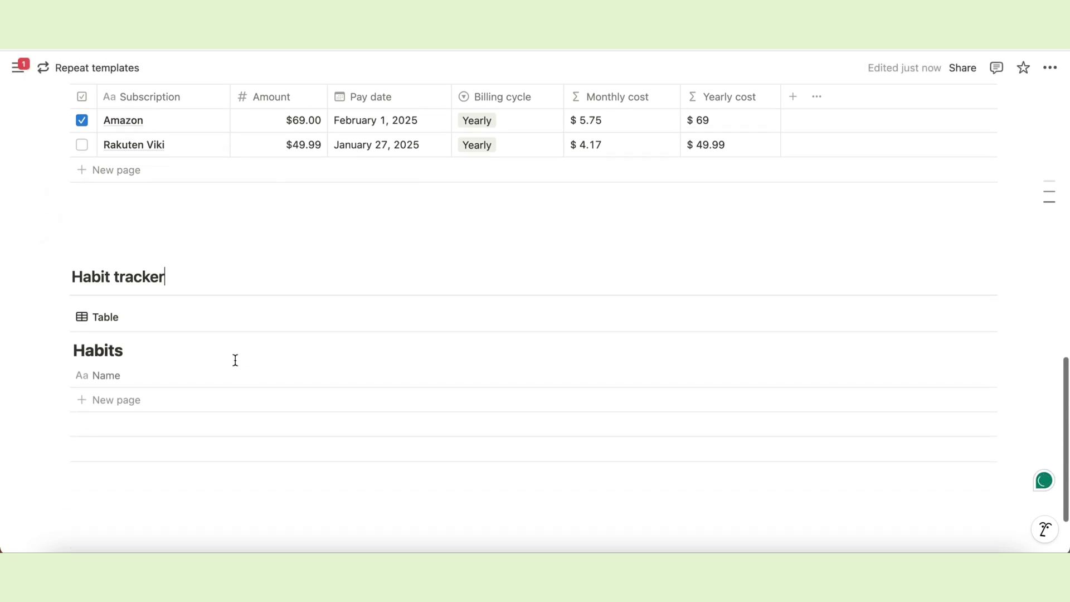
{"action": "scroll", "coordinate": [235, 360], "scroll_direction": "down", "scroll_amount": 1}
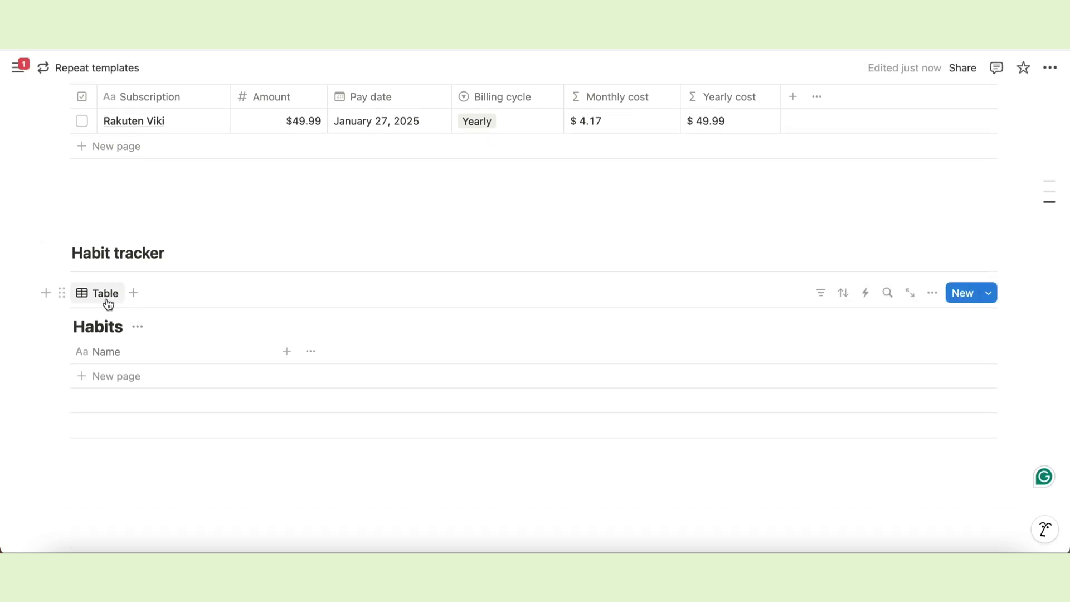
Name the database view 'Habits' with a list icon and hide the database title.
{"action": "left_click", "coordinate": [105, 295]}
{"action": "type", "text": "Habits"}
{"action": "left_click", "coordinate": [865, 237]}
{"action": "left_click", "coordinate": [783, 353]}
{"action": "left_click", "coordinate": [723, 373]}
{"action": "left_click", "coordinate": [138, 268]}
{"action": "left_click", "coordinate": [133, 342]}
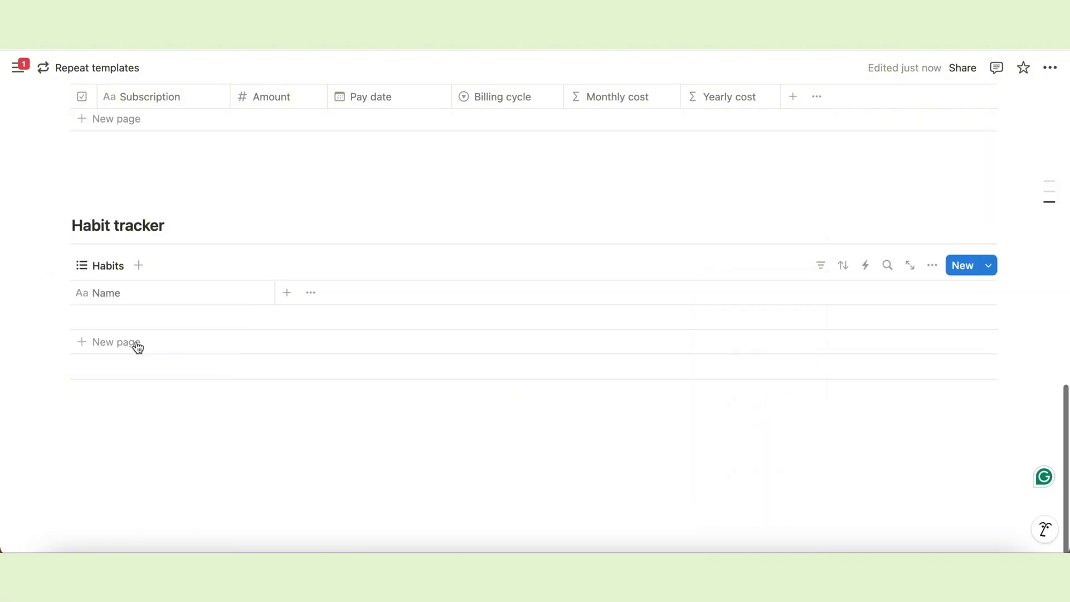
Rename the Name column to 'Daily habits', narrow it, and add a Date property.
{"action": "left_click", "coordinate": [160, 294]}
{"action": "type", "text": "Daily habits"}
{"action": "key", "text": "Return"}
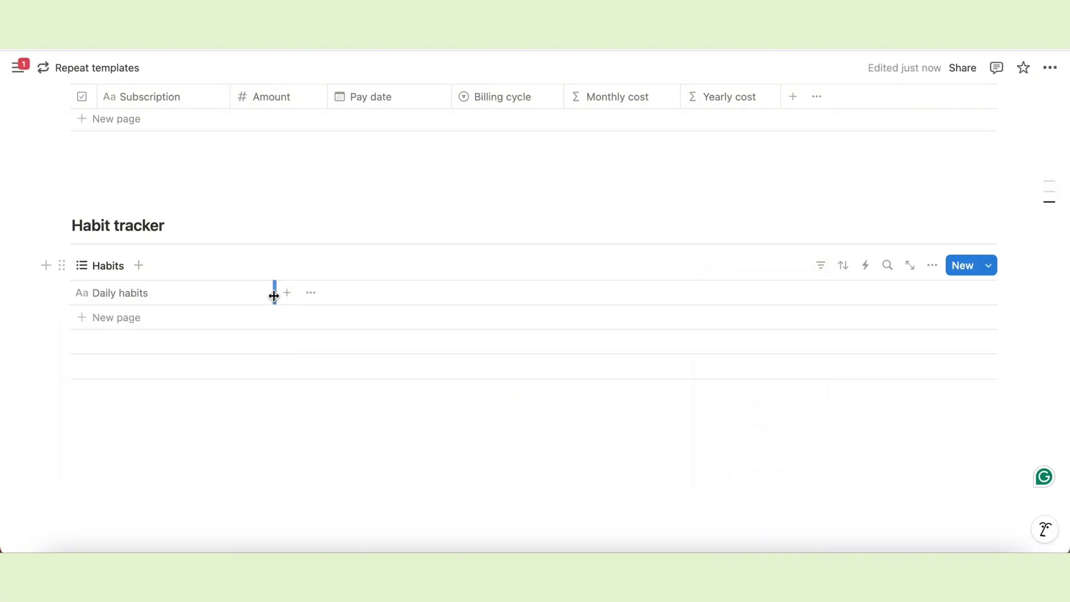
{"action": "left_click_drag", "start_coordinate": [273, 292], "coordinate": [241, 292]}
{"action": "left_click", "coordinate": [255, 293]}
{"action": "type", "text": "date"}
{"action": "left_click", "coordinate": [894, 381]}
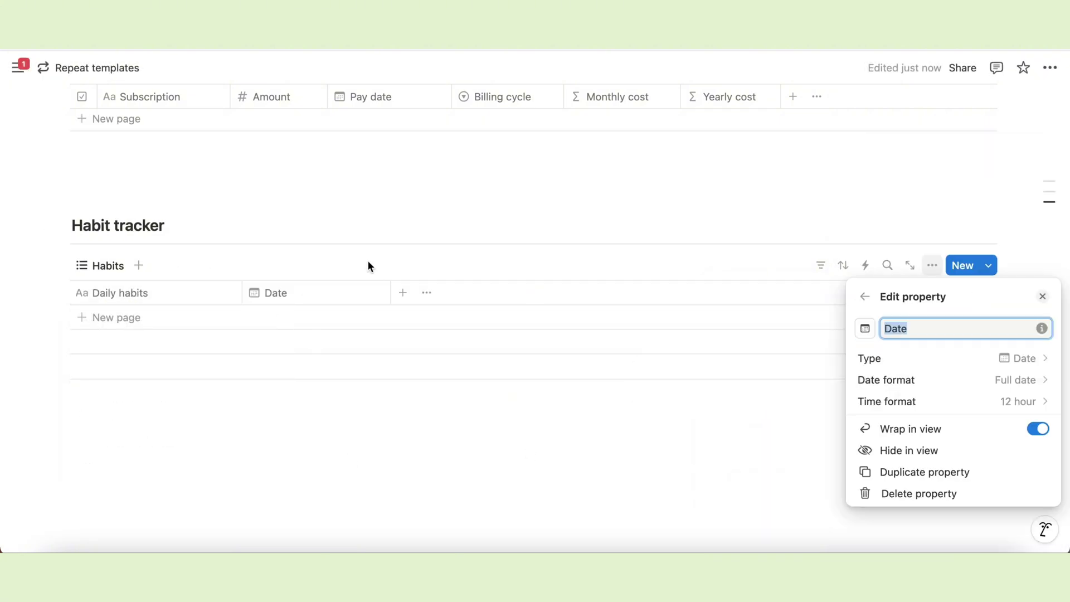
{"action": "key", "text": "Escape"}
Add a checkbox column named 'Meditate' with a yin-yang icon and narrow it.
{"action": "left_click", "coordinate": [403, 293]}
{"action": "type", "text": "check"}
{"action": "left_click", "coordinate": [887, 380]}
{"action": "key", "text": "Escape"}
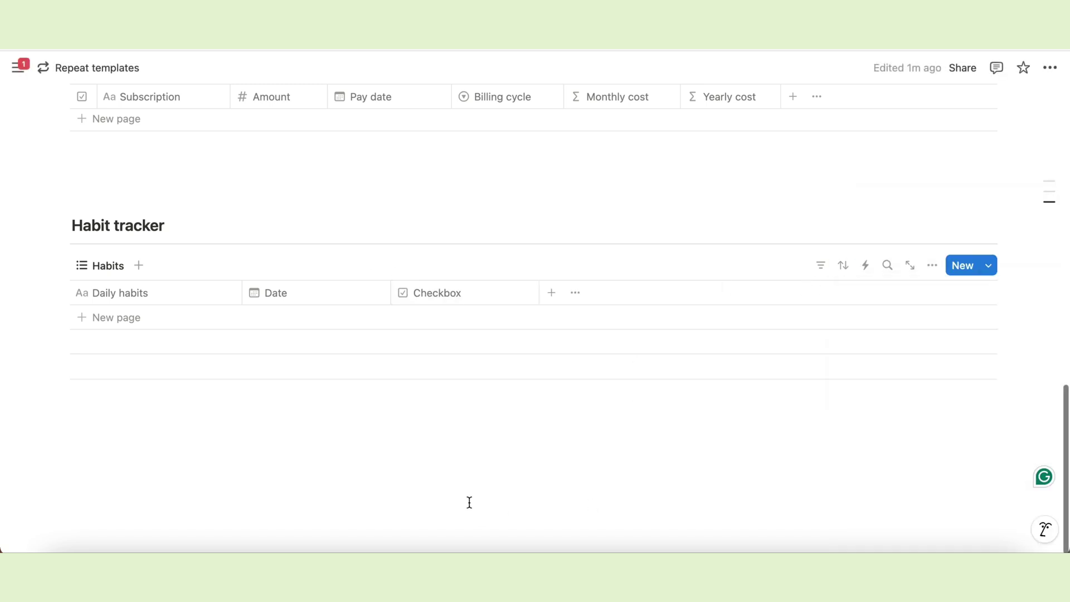
{"action": "left_click", "coordinate": [437, 292]}
{"action": "type", "text": "Meditate"}
{"action": "left_click", "coordinate": [412, 325]}
{"action": "left_click", "coordinate": [278, 369]}
{"action": "left_click_drag", "start_coordinate": [539, 292], "coordinate": [471, 293]}
{"action": "left_click", "coordinate": [434, 293]}
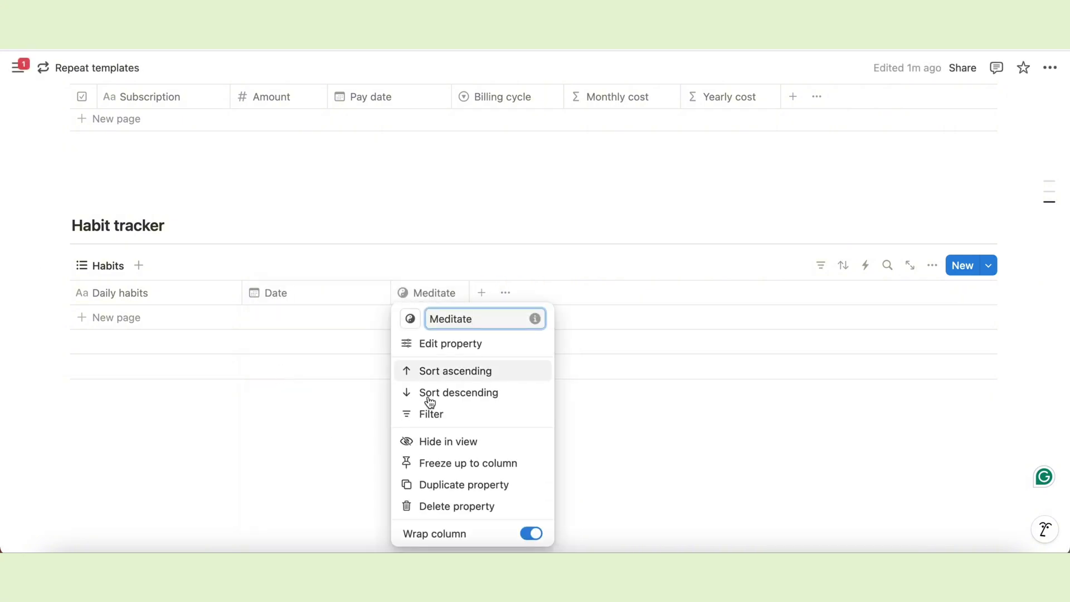
Duplicate Meditate into a 'Read 20 pages' column with an open-book icon.
{"action": "left_click", "coordinate": [424, 485]}
{"action": "left_click", "coordinate": [504, 295]}
{"action": "key", "text": "super+a"}
{"action": "type", "text": "Rea"}
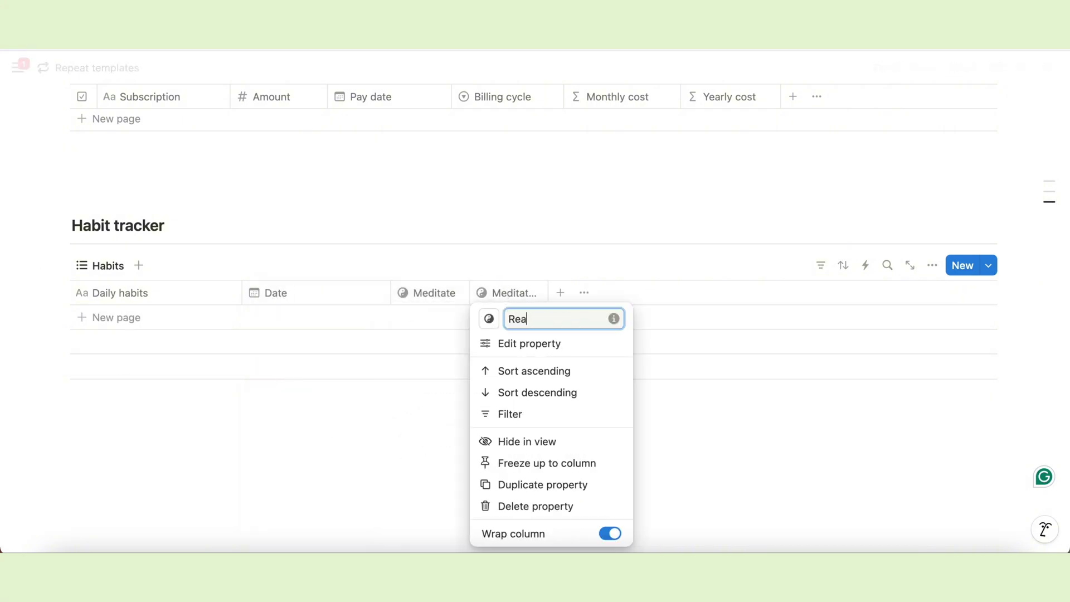
{"action": "type", "text": "d 20 page"}
{"action": "left_click", "coordinate": [489, 318]}
{"action": "type", "text": "boo"}
{"action": "left_click", "coordinate": [382, 370]}
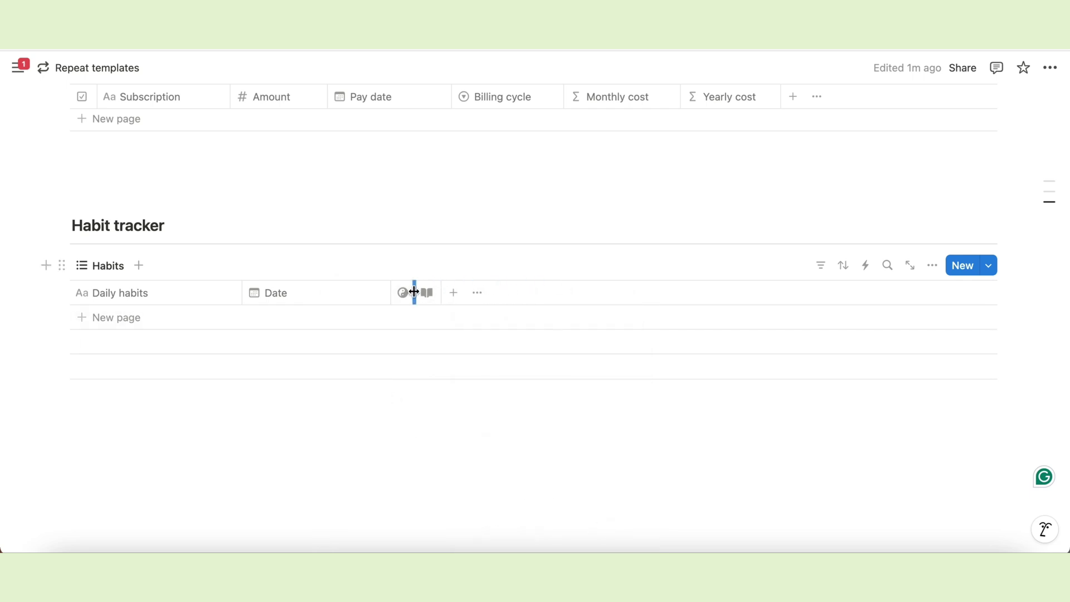
Duplicate Read 20 pages into a 'Walk 5 km' column with a walking icon.
{"action": "left_click", "coordinate": [420, 294]}
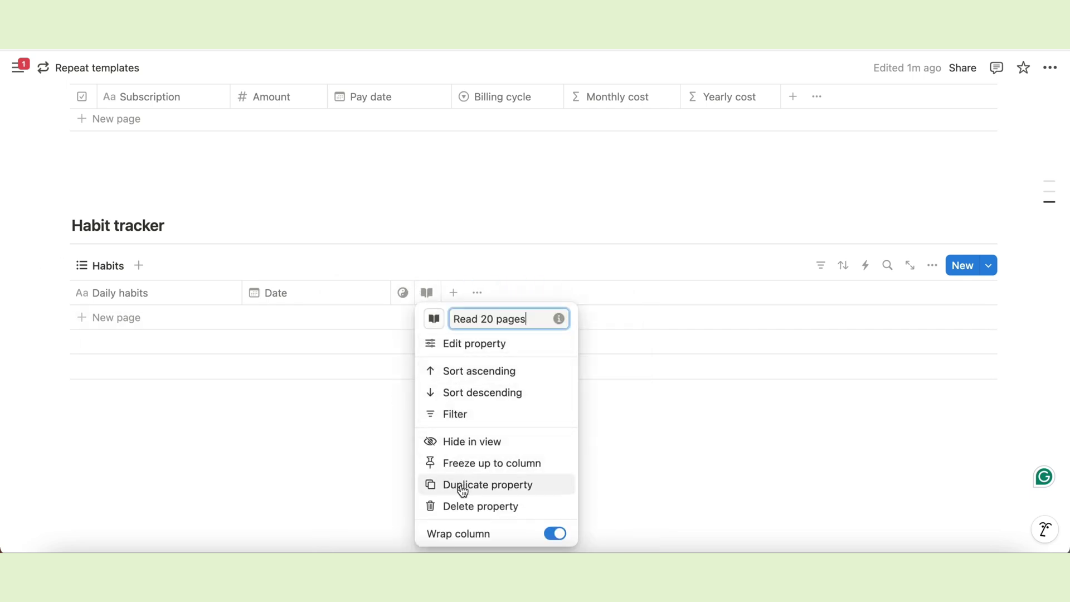
{"action": "left_click", "coordinate": [460, 485]}
{"action": "key", "text": "super+a"}
{"action": "type", "text": "Walk 5"}
{"action": "left_click", "coordinate": [461, 318]}
{"action": "type", "text": "wal"}
{"action": "left_click", "coordinate": [378, 368]}
Duplicate Walk 5 km into a 'Skincare' column with a mirror icon.
{"action": "left_click", "coordinate": [426, 420]}
{"action": "left_click", "coordinate": [455, 293]}
{"action": "left_click", "coordinate": [491, 485]}
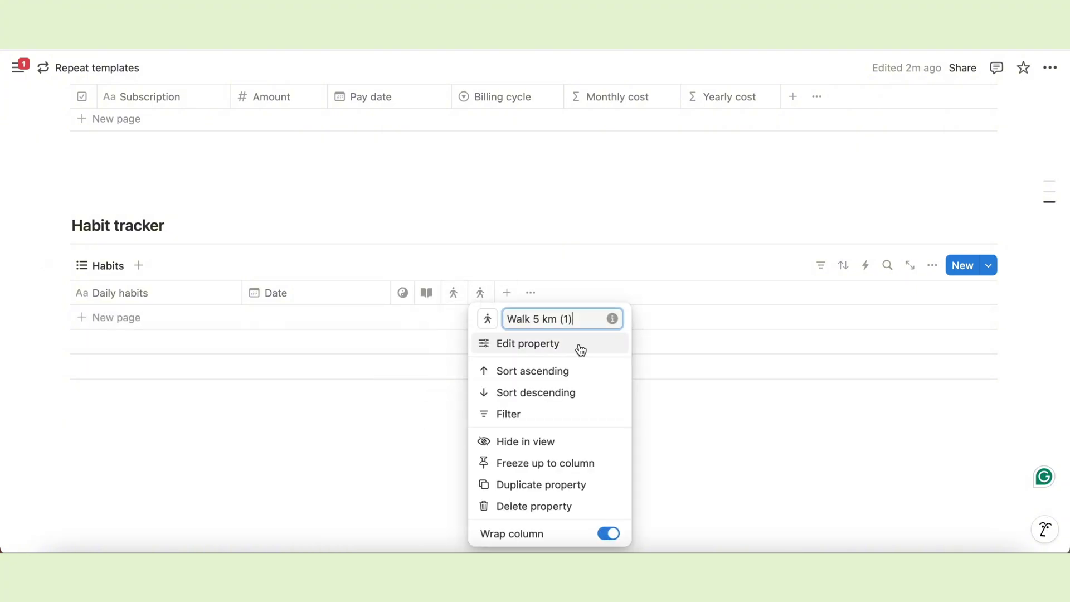
{"action": "key", "text": "super+a"}
{"action": "type", "text": "Skincare"}
{"action": "left_click", "coordinate": [487, 319]}
{"action": "type", "text": "beau"}
{"action": "left_click", "coordinate": [454, 368]}
{"action": "left_click", "coordinate": [446, 422]}
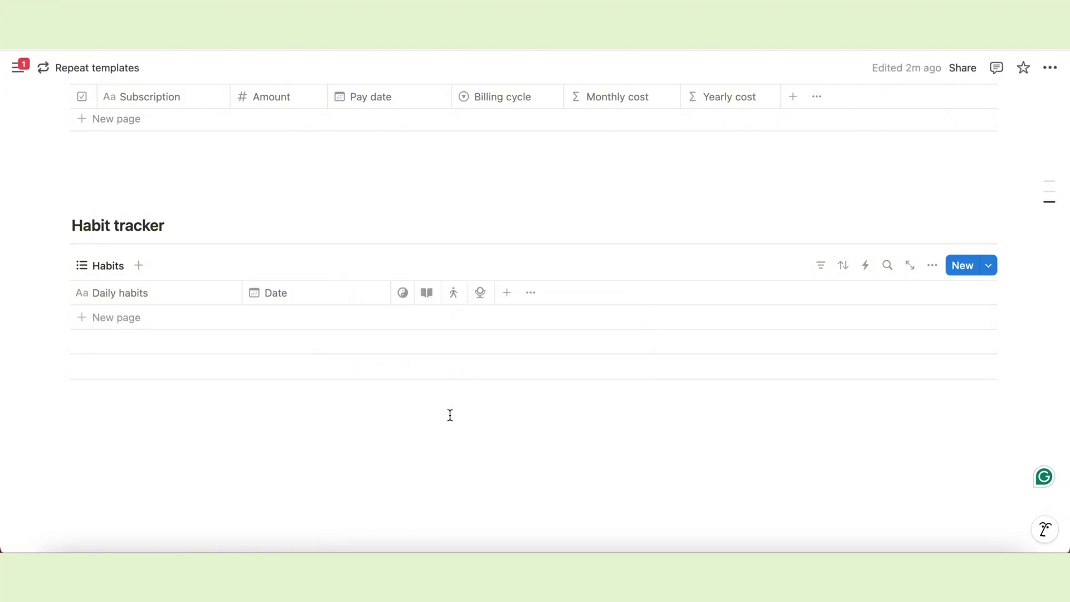
Add a 'Progress' formula: (toNumber(Meditate)+toNumber(Read 20 pages)+toNumber(Walk 5 km)+toNumber(Skincare))/4.
{"action": "left_click", "coordinate": [508, 294]}
{"action": "type", "text": "formula"}
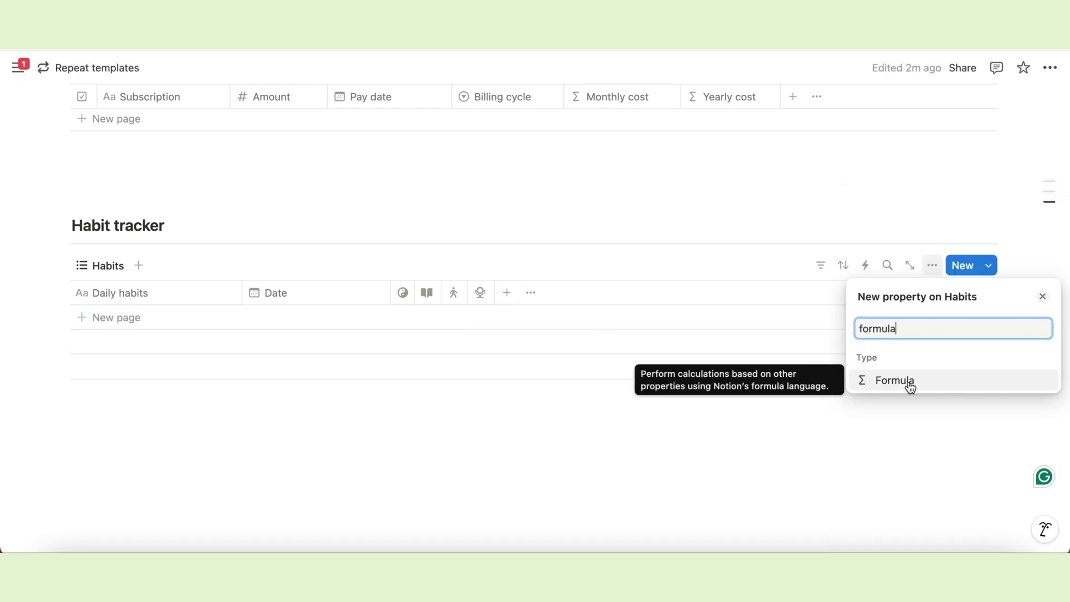
{"action": "left_click", "coordinate": [910, 385]}
{"action": "type", "text": "Progress"}
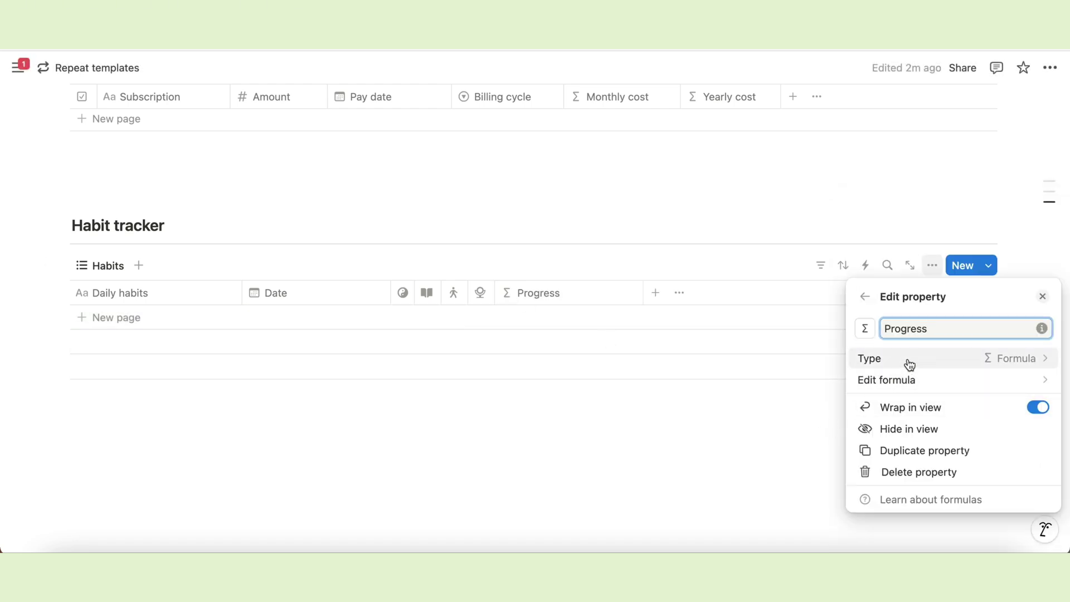
{"action": "left_click", "coordinate": [910, 385]}
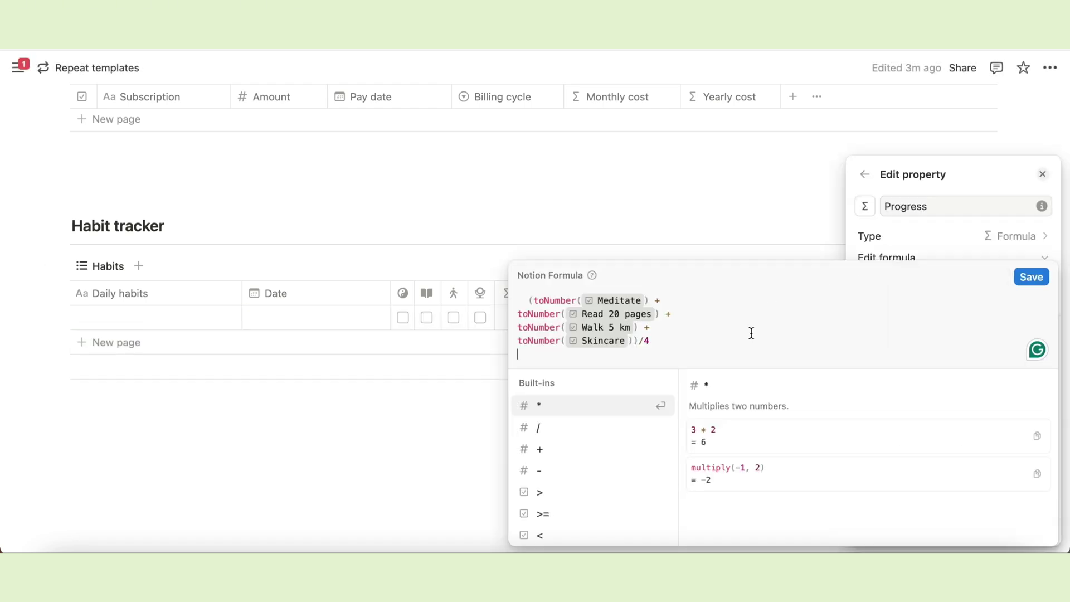
{"action": "left_click", "coordinate": [580, 304]}
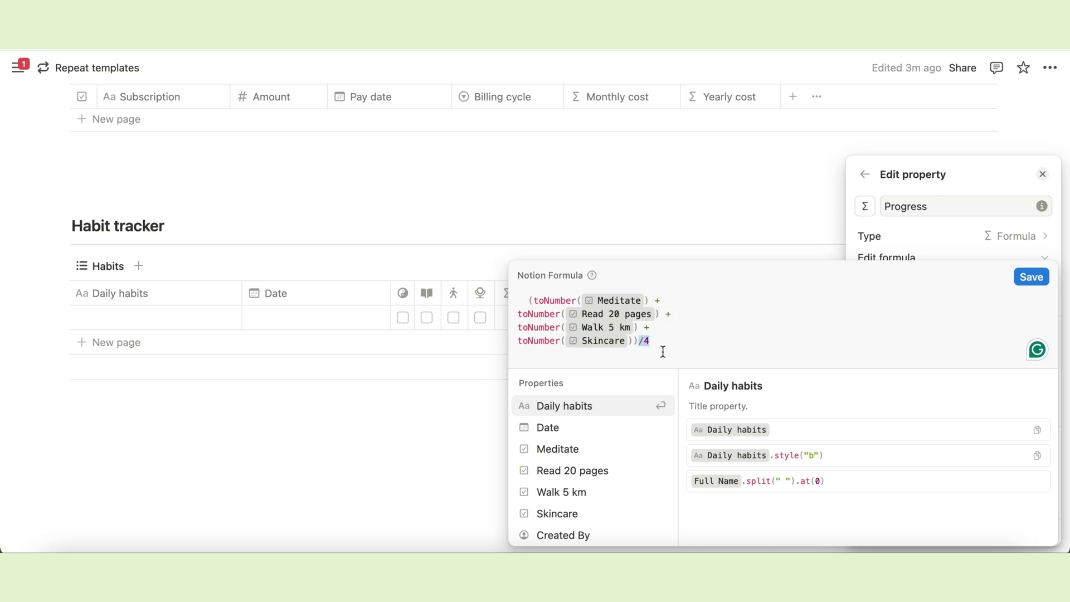
{"action": "left_click", "coordinate": [662, 352]}
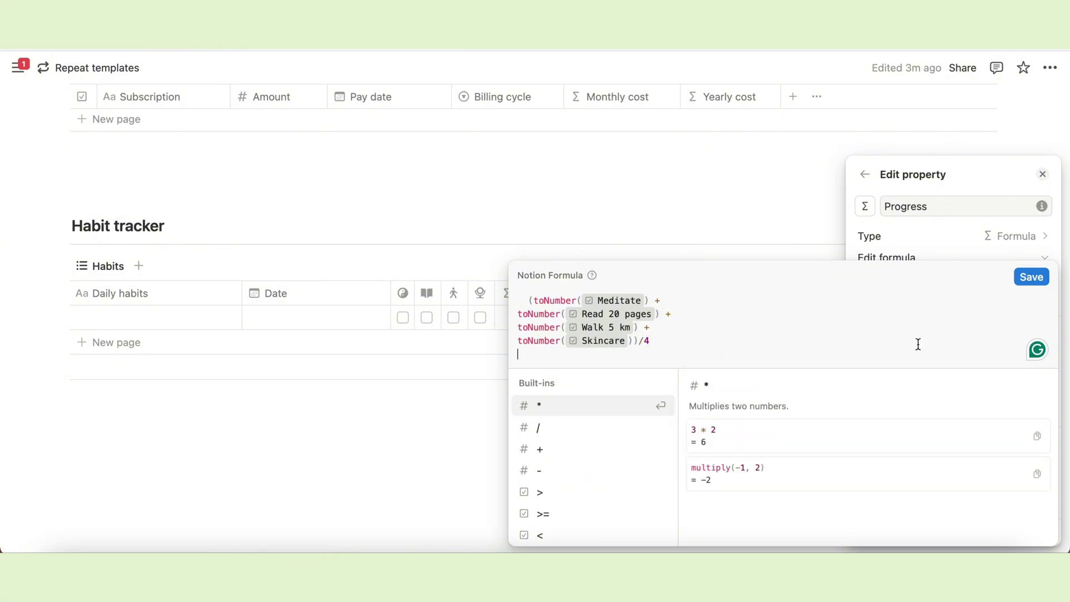
Save the Progress formula, format it as Percent and show it as a Bar.
{"action": "left_click", "coordinate": [1031, 278]}
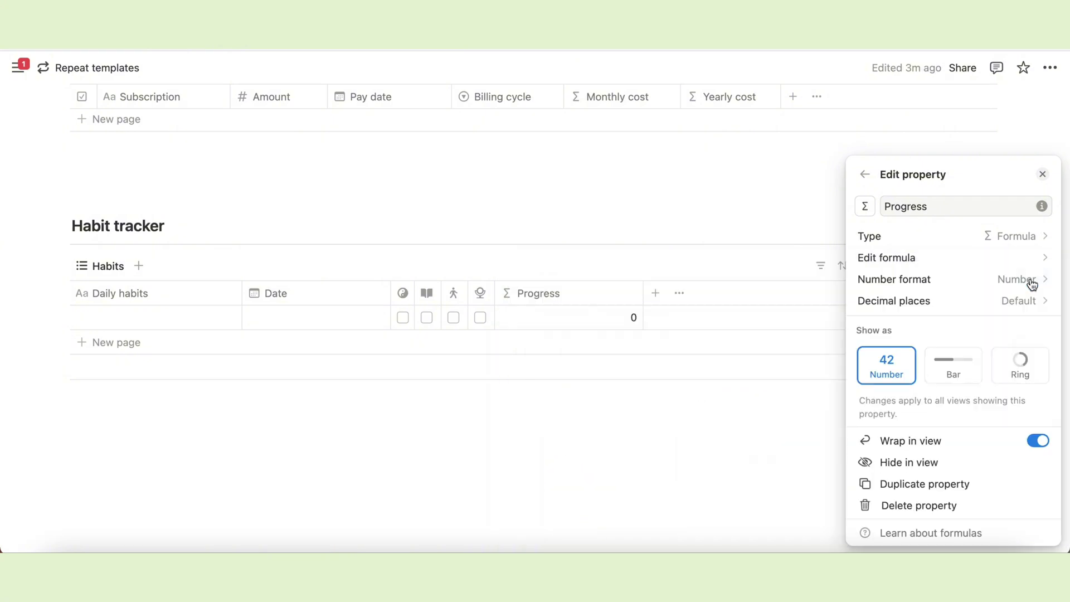
{"action": "left_click", "coordinate": [989, 287]}
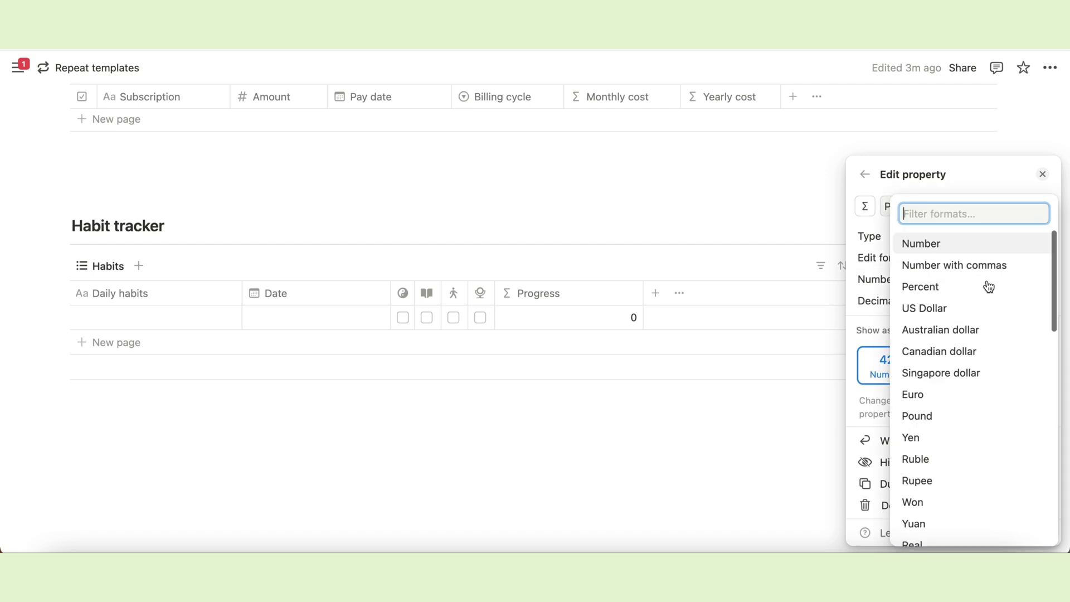
{"action": "left_click", "coordinate": [934, 292]}
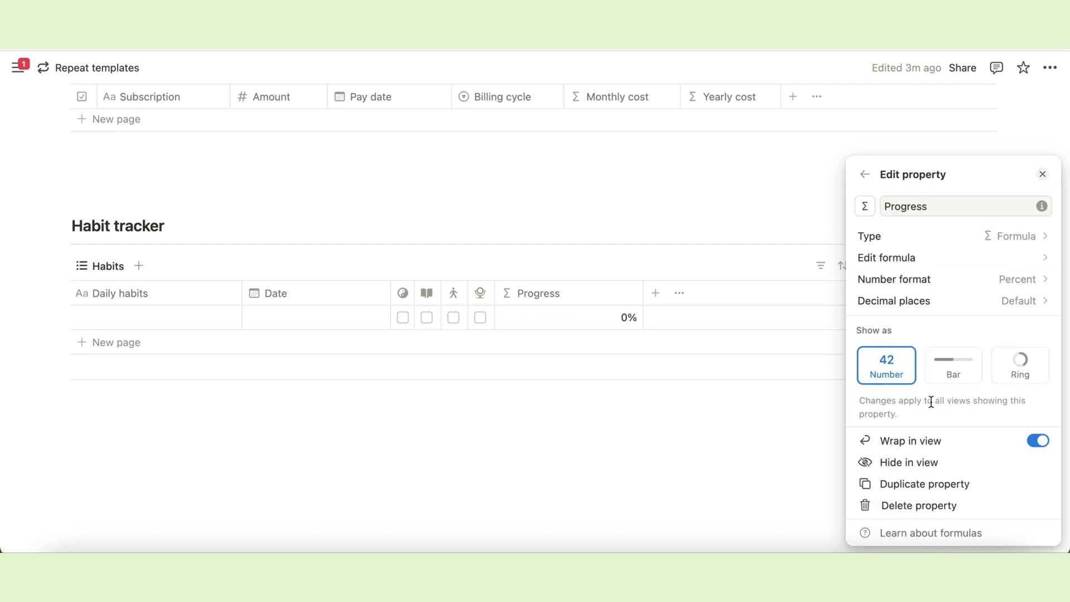
{"action": "left_click", "coordinate": [956, 372]}
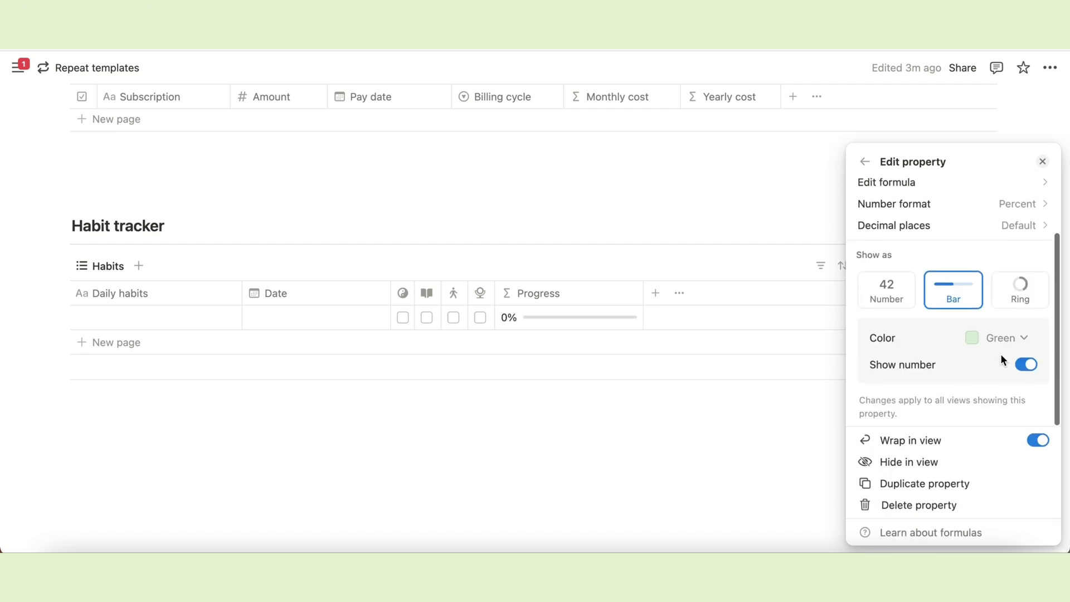
Colour the Progress bar yellow.
{"action": "left_click", "coordinate": [1010, 343]}
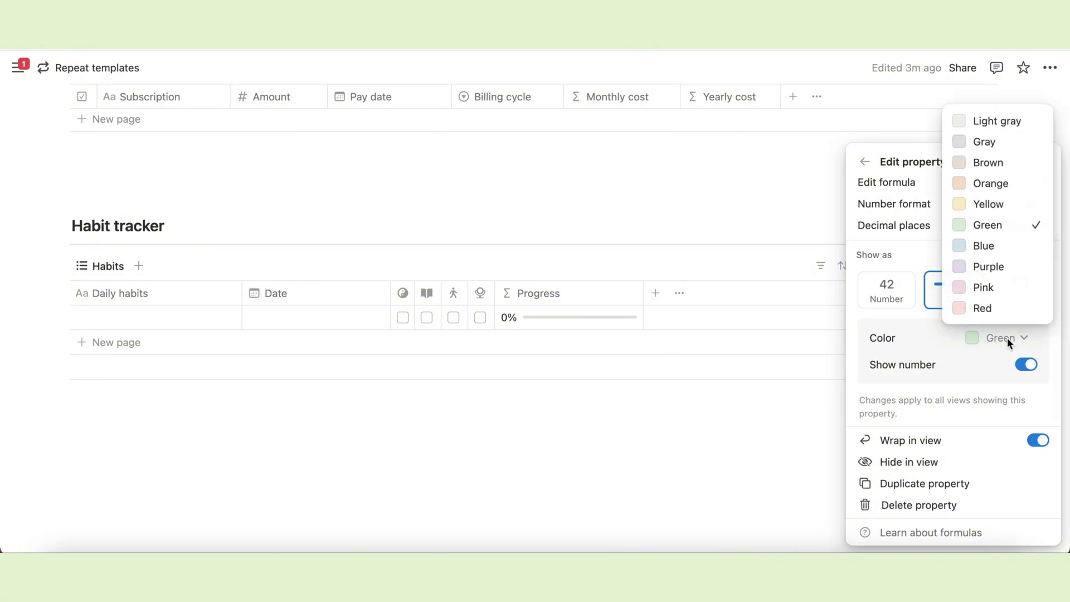
{"action": "left_click", "coordinate": [970, 211]}
{"action": "key", "text": "Escape"}
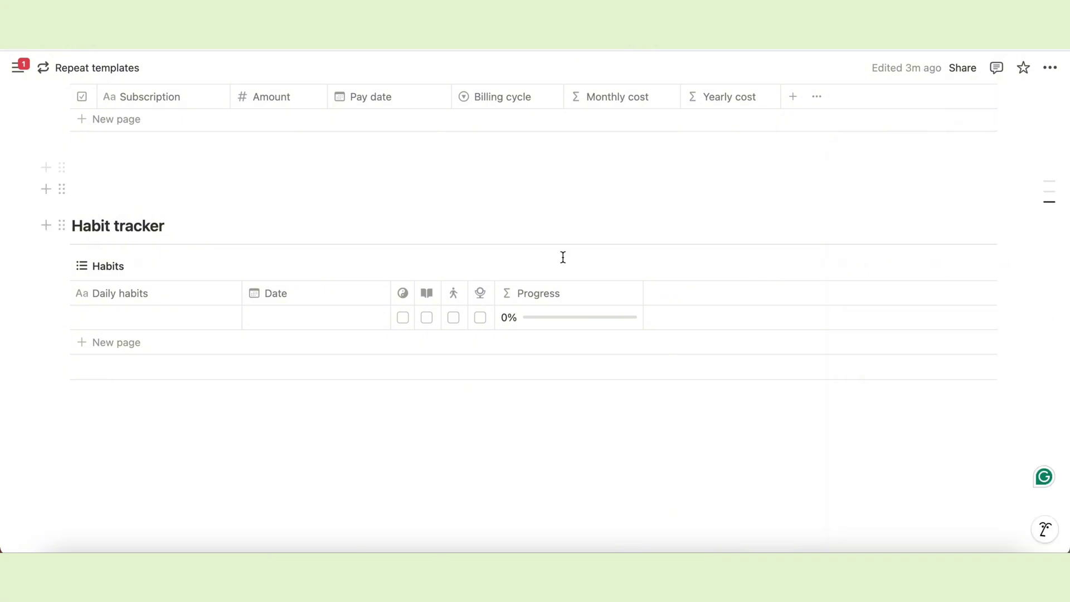
{"action": "left_click", "coordinate": [115, 321]}
{"action": "type", "text": "@toda"}
{"action": "left_click", "coordinate": [132, 371]}
{"action": "left_click", "coordinate": [294, 320]}
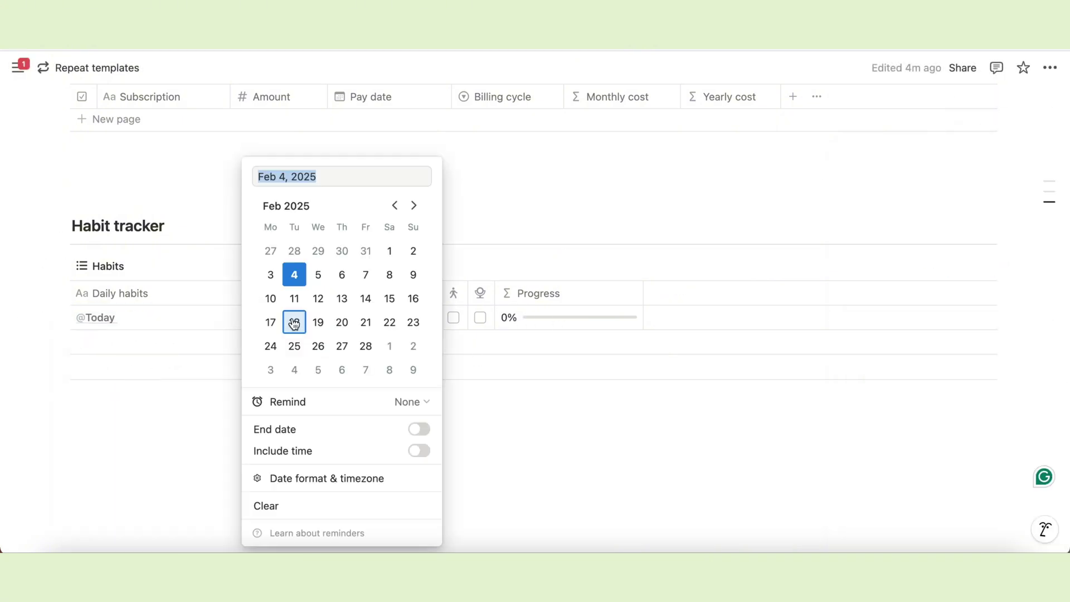
{"action": "left_click", "coordinate": [297, 278]}
{"action": "left_click", "coordinate": [402, 317]}
{"action": "left_click", "coordinate": [427, 317]}
{"action": "left_click", "coordinate": [453, 318]}
{"action": "left_click", "coordinate": [480, 317]}
{"action": "left_click", "coordinate": [513, 435]}
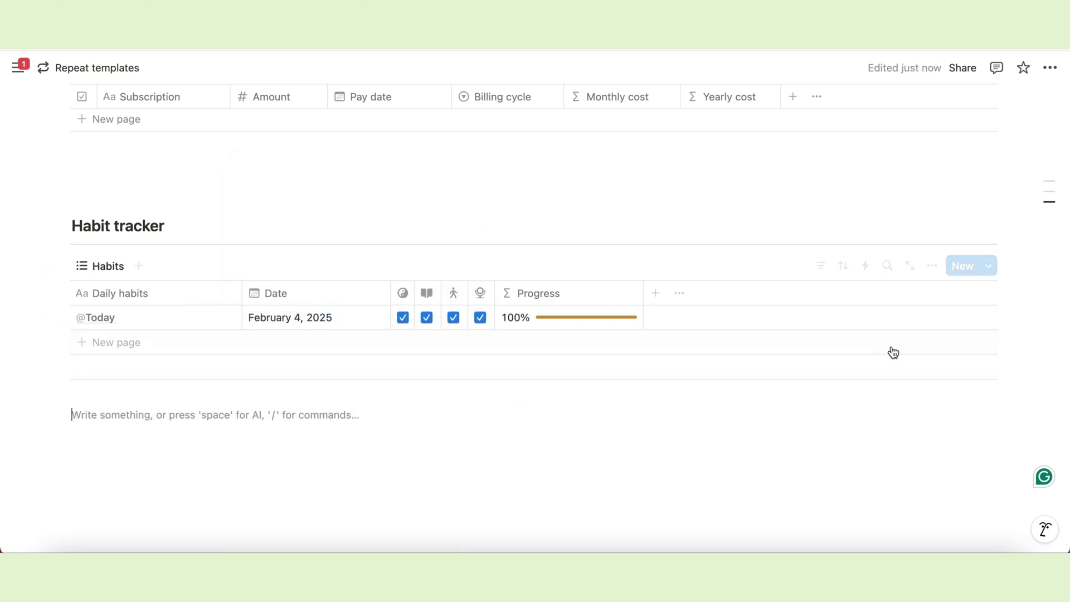
{"action": "left_click", "coordinate": [992, 273]}
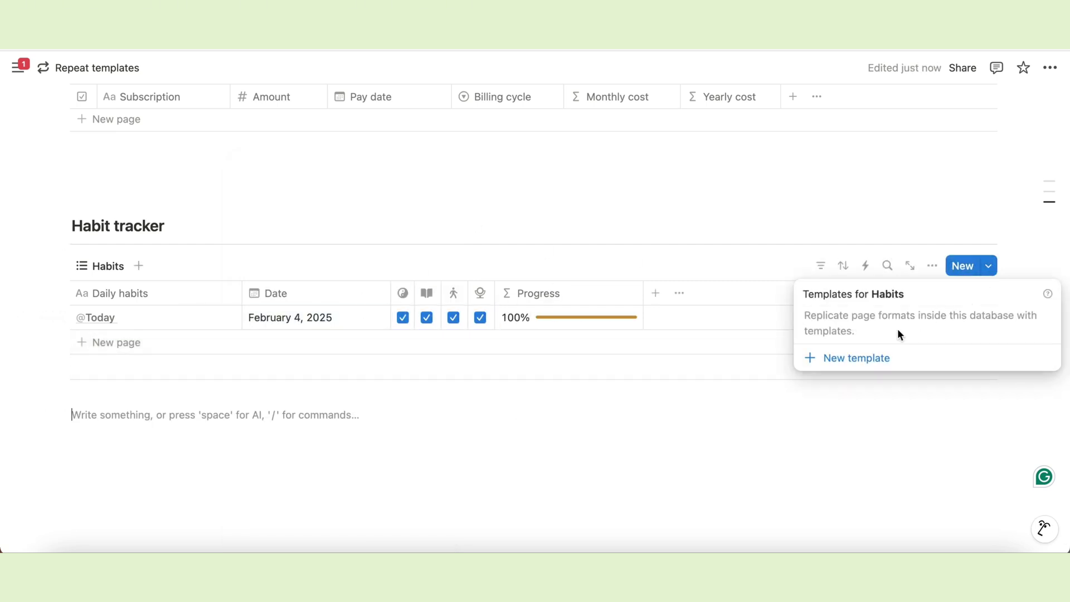
{"action": "left_click", "coordinate": [849, 358]}
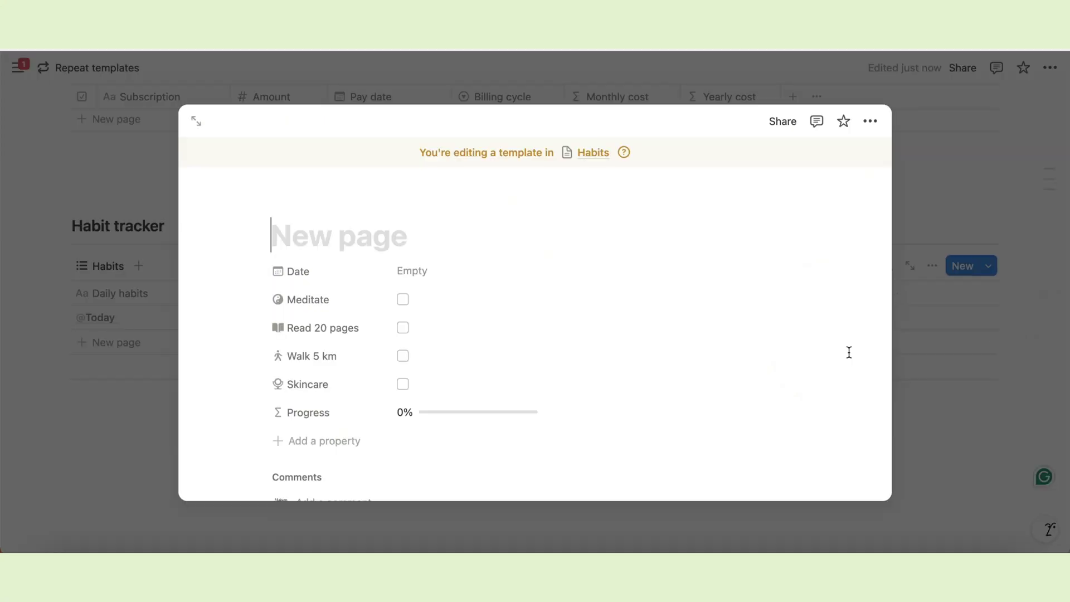
{"action": "type", "text": "@Today"}
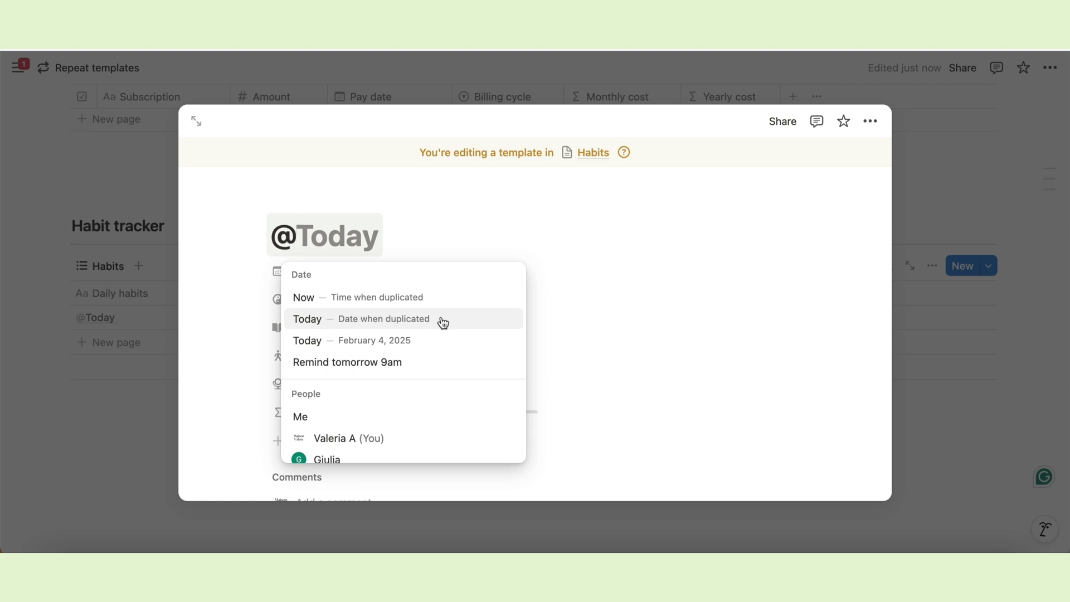
{"action": "left_click", "coordinate": [443, 323]}
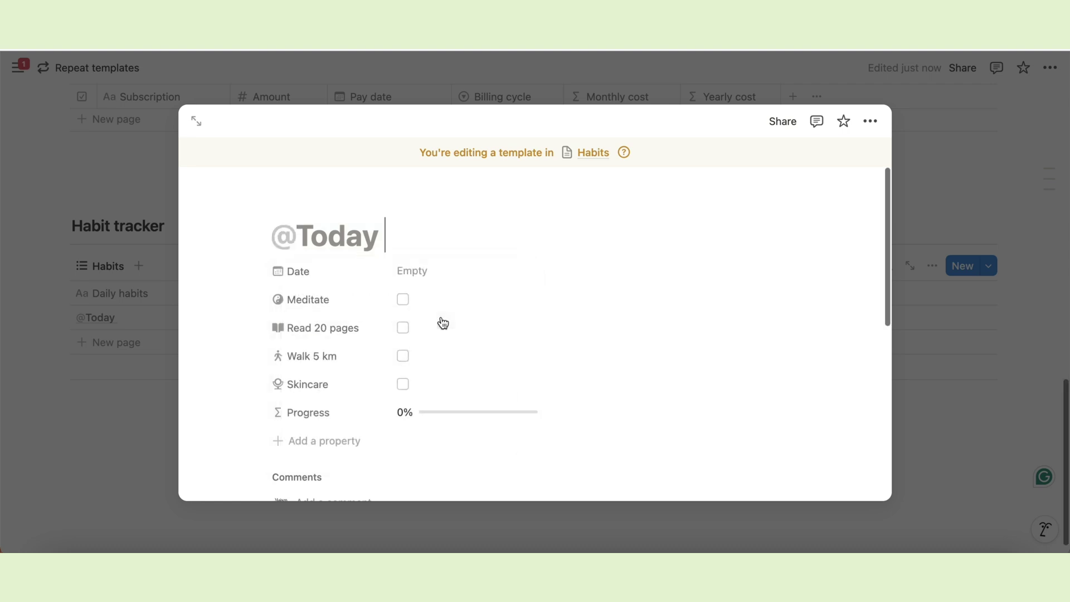
{"action": "left_click", "coordinate": [415, 272]}
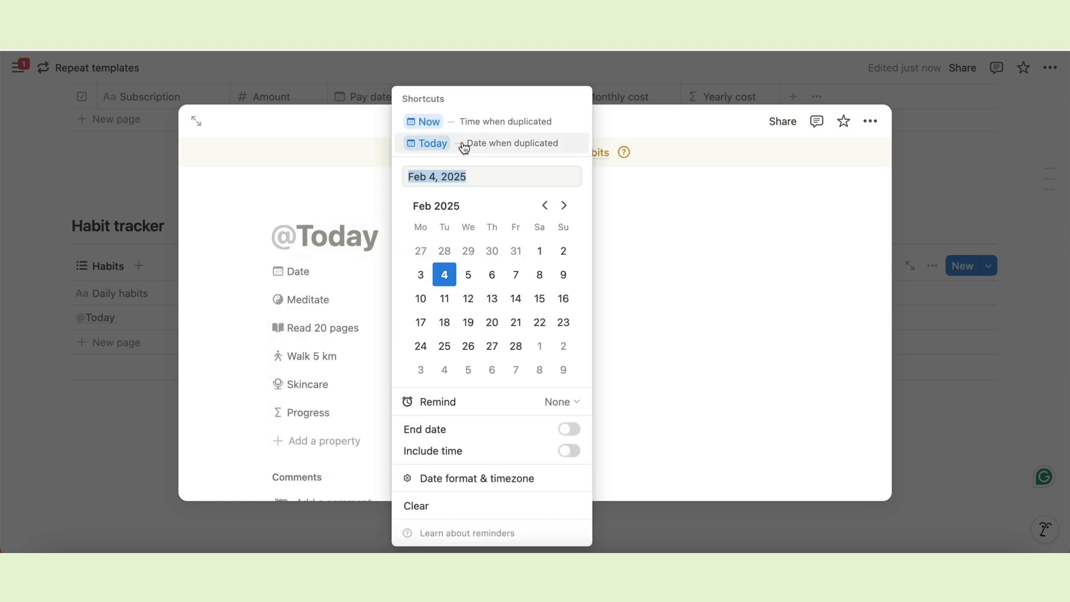
{"action": "left_click", "coordinate": [569, 149]}
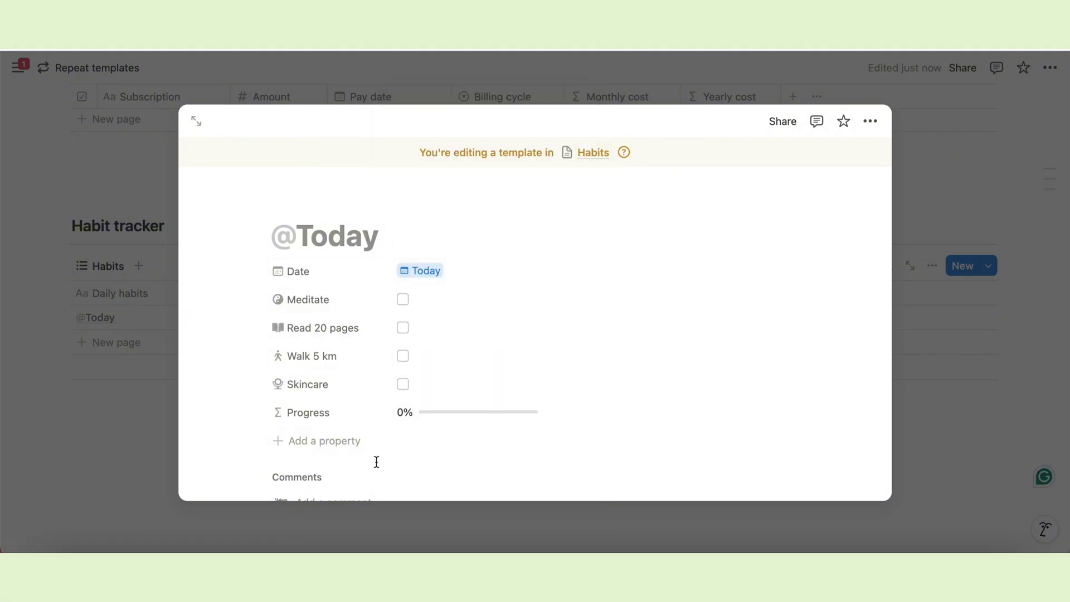
{"action": "left_click", "coordinate": [301, 204]}
{"action": "left_click", "coordinate": [300, 263]}
{"action": "left_click", "coordinate": [207, 279]}
{"action": "type", "text": "day"}
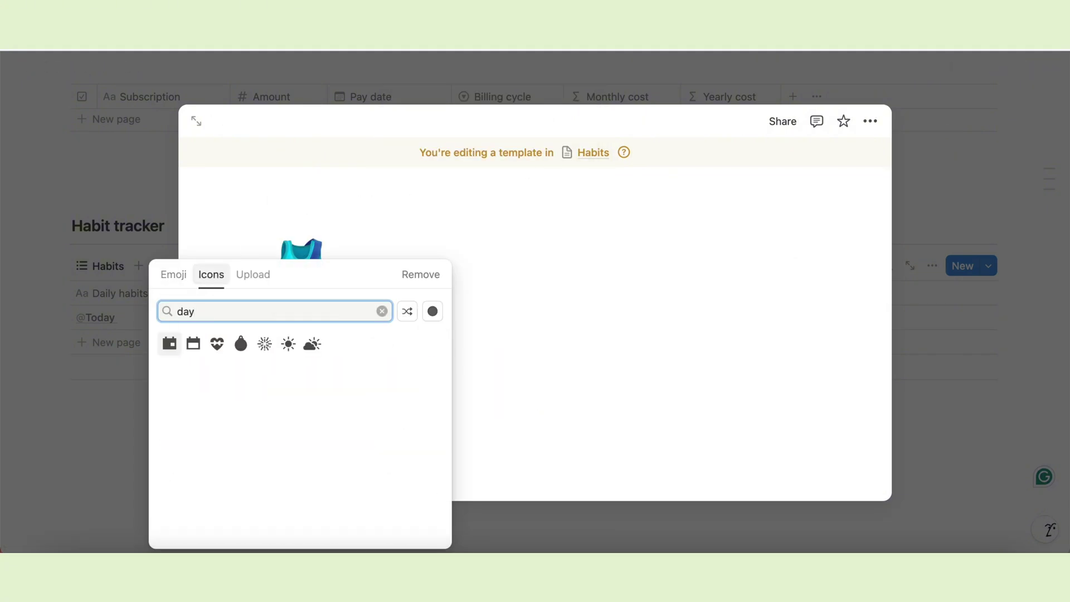
{"action": "left_click", "coordinate": [286, 342]}
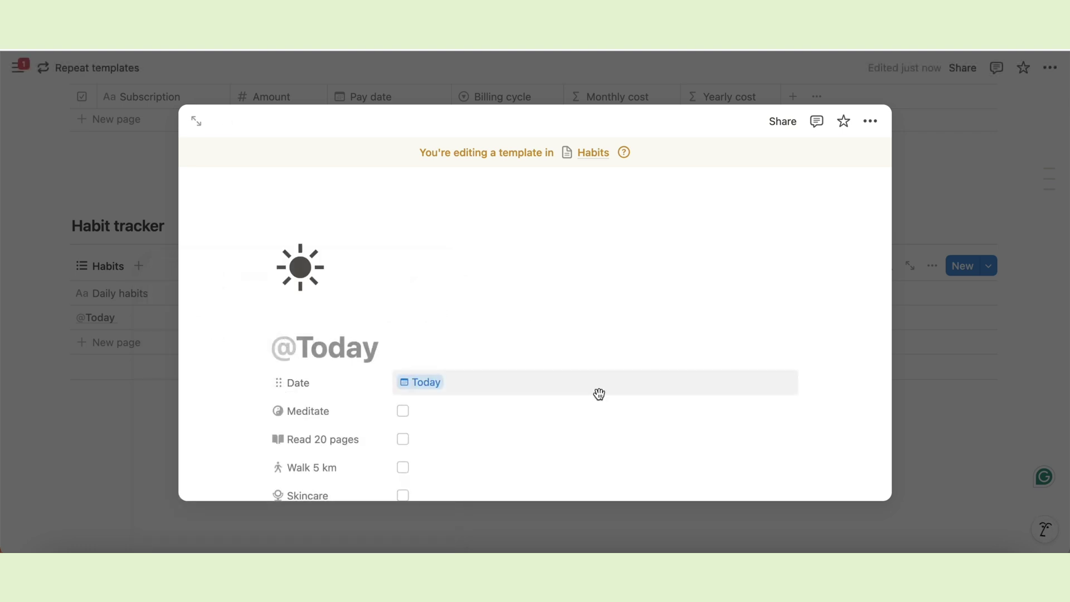
{"action": "scroll", "coordinate": [597, 394], "scroll_direction": "down", "scroll_amount": 3}
{"action": "left_click", "coordinate": [937, 403]}
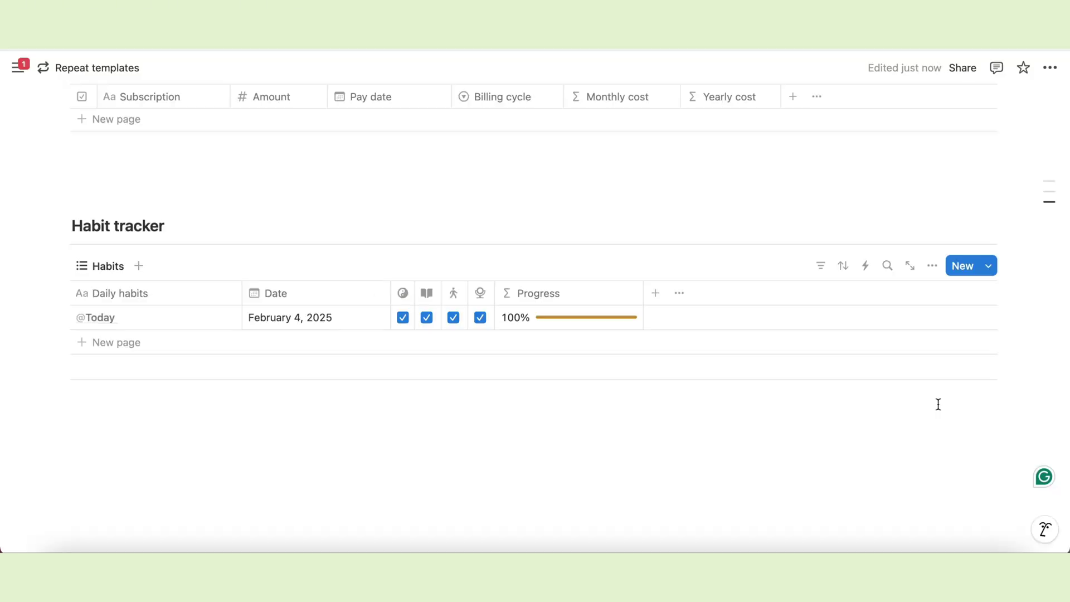
{"action": "left_click", "coordinate": [989, 272]}
{"action": "left_click", "coordinate": [1043, 322]}
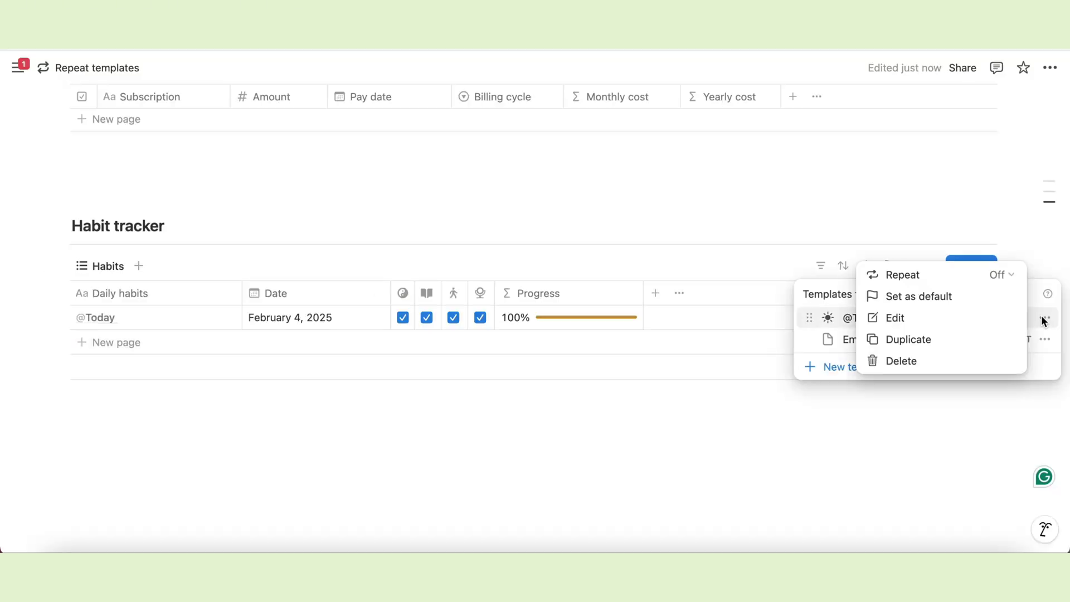
{"action": "left_click", "coordinate": [1002, 276]}
{"action": "left_click", "coordinate": [899, 305]}
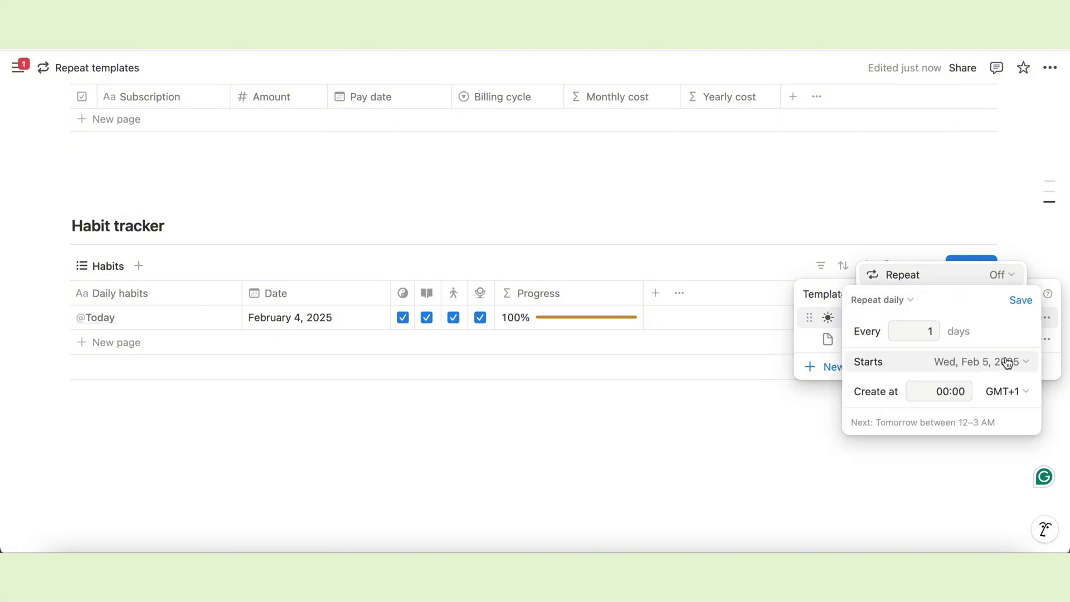
{"action": "left_click", "coordinate": [1023, 302]}
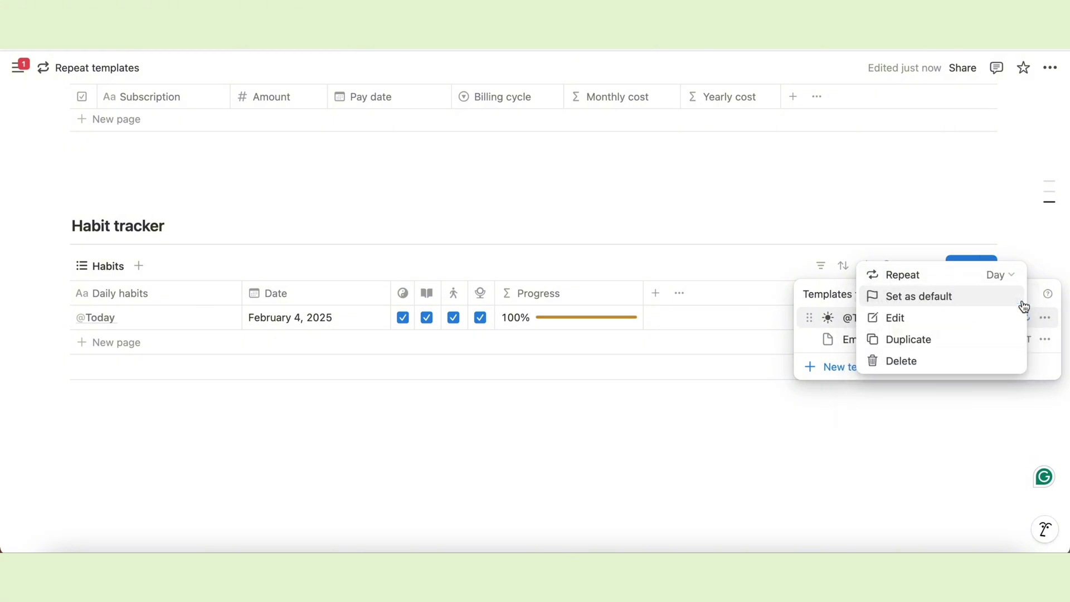
{"action": "left_click", "coordinate": [936, 211]}
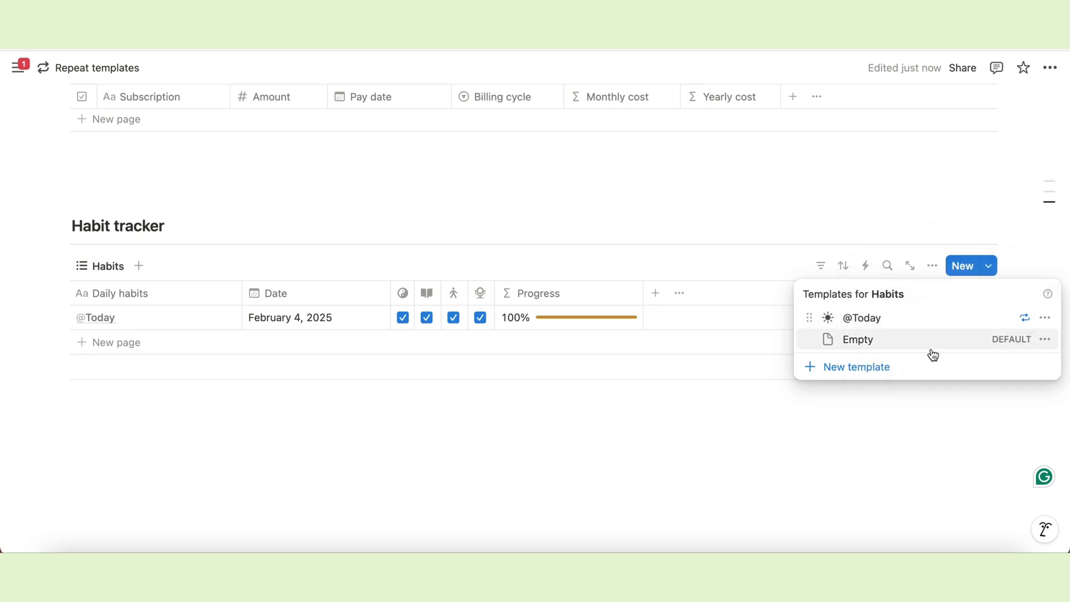
{"action": "left_click", "coordinate": [249, 425]}
{"action": "left_click", "coordinate": [100, 343]}
{"action": "left_click", "coordinate": [285, 342]}
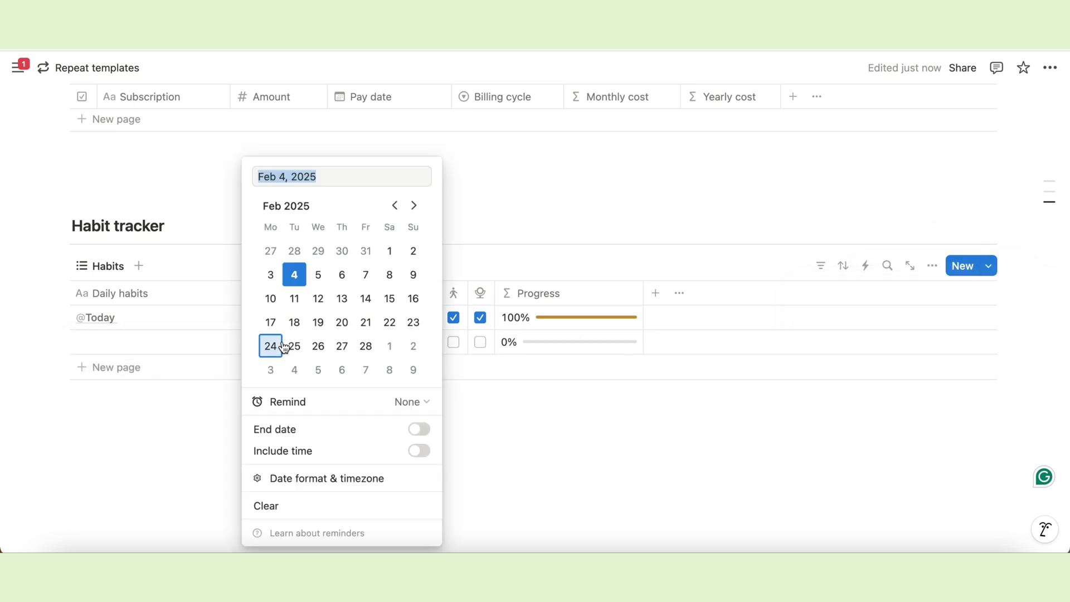
{"action": "left_click", "coordinate": [269, 274]}
{"action": "left_click", "coordinate": [185, 462]}
{"action": "left_click", "coordinate": [170, 342]}
{"action": "type", "text": "@yester"}
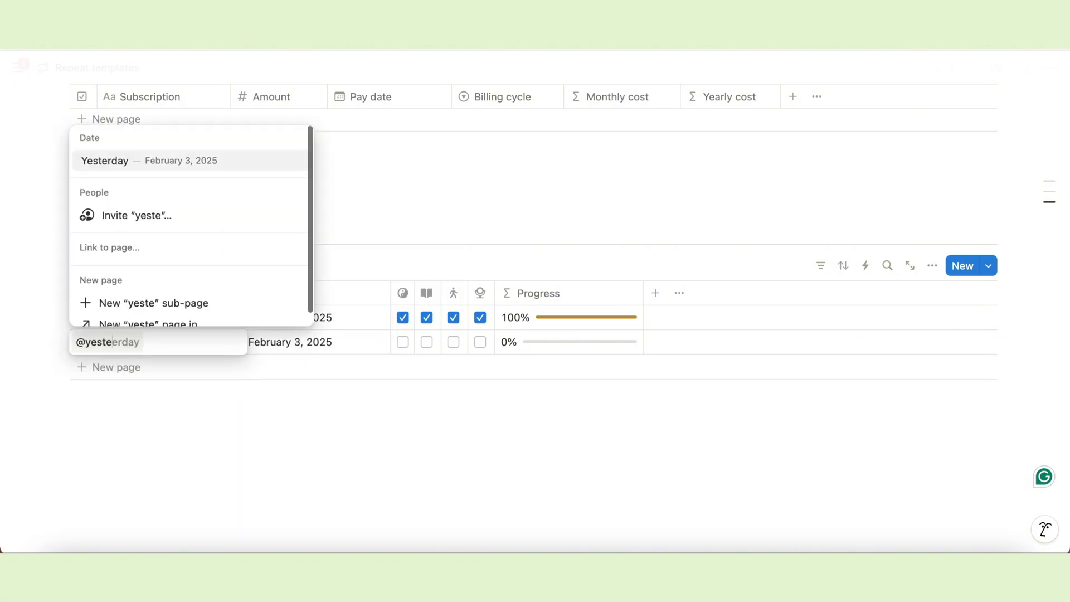
{"action": "left_click", "coordinate": [156, 162]}
{"action": "key", "text": "Escape"}
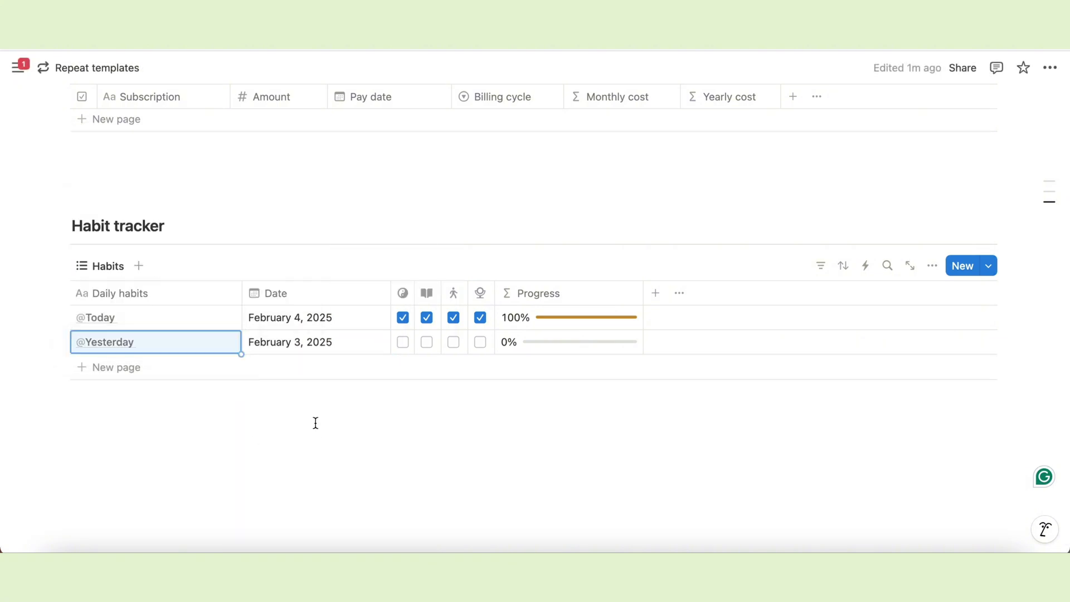
Duplicate the Habits view as 'Weekly habits' with a calendar icon.
{"action": "left_click", "coordinate": [116, 267]}
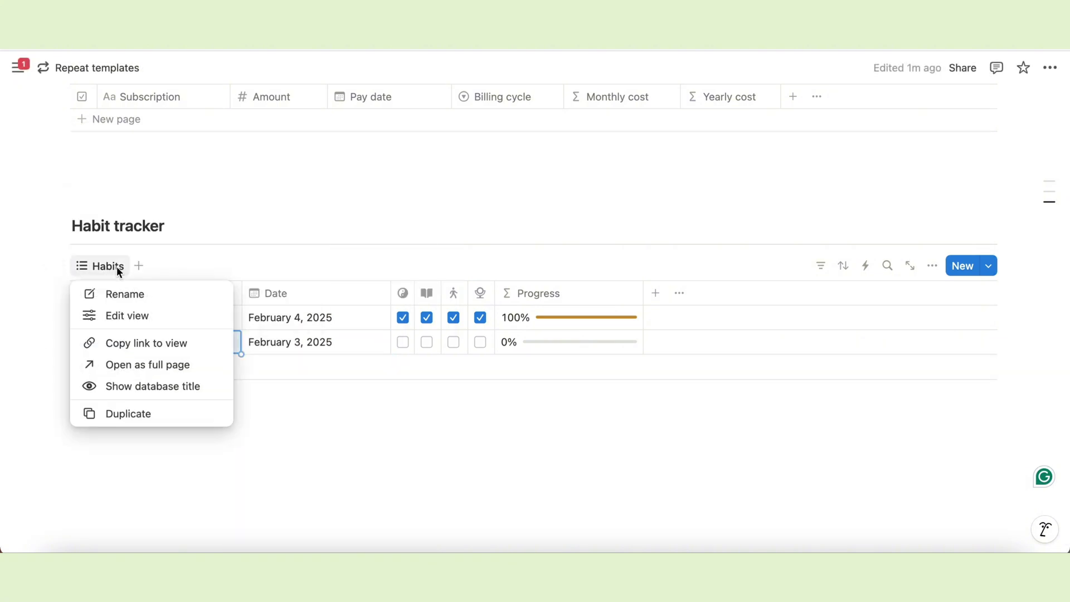
{"action": "left_click", "coordinate": [120, 412]}
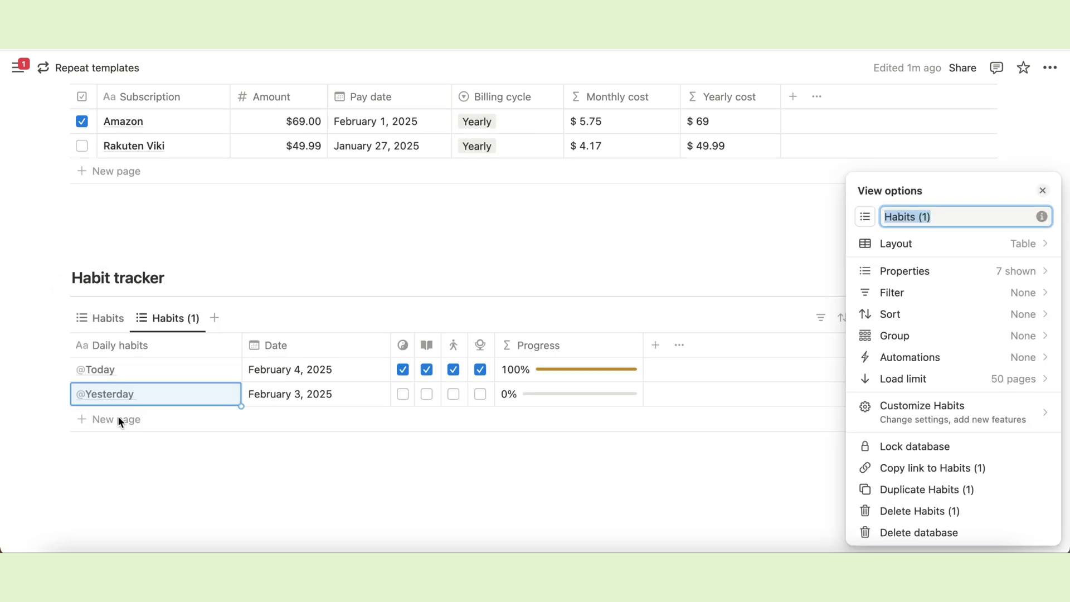
{"action": "type", "text": "Weekly habits"}
{"action": "left_click", "coordinate": [866, 216]}
{"action": "type", "text": "week"}
{"action": "left_click", "coordinate": [734, 310]}
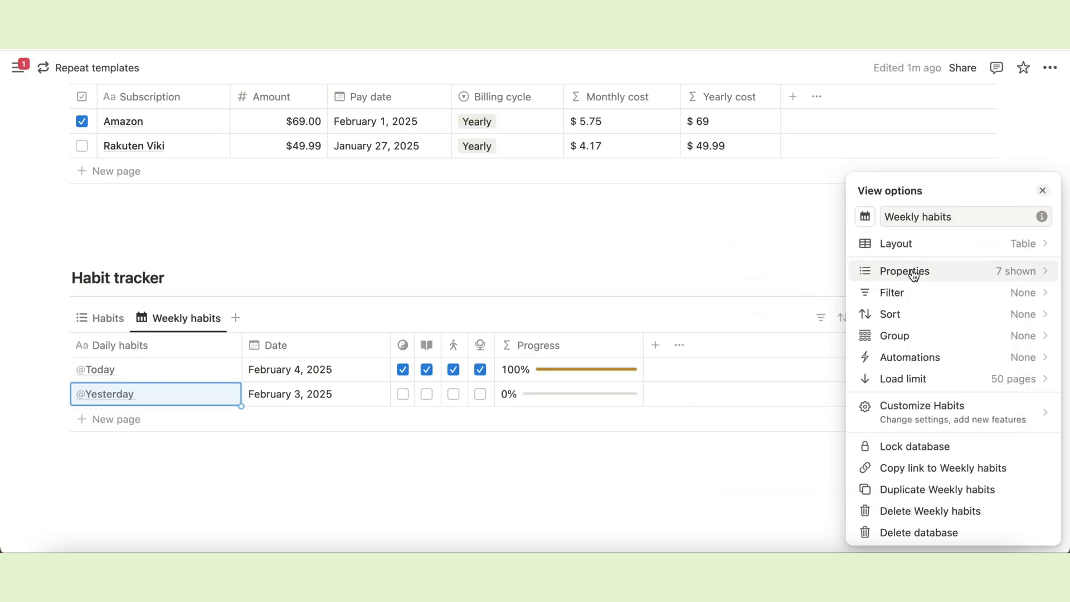
Switch the Weekly habits layout to a calendar showing one week.
{"action": "left_click", "coordinate": [941, 249]}
{"action": "left_click", "coordinate": [1029, 339]}
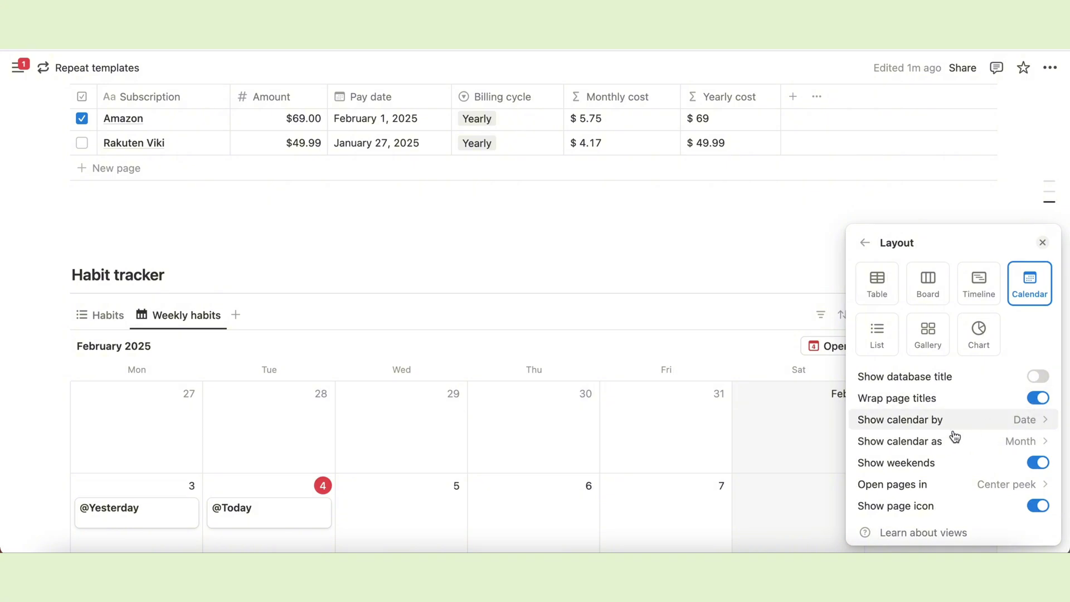
{"action": "left_click", "coordinate": [1006, 440]}
{"action": "left_click", "coordinate": [908, 490]}
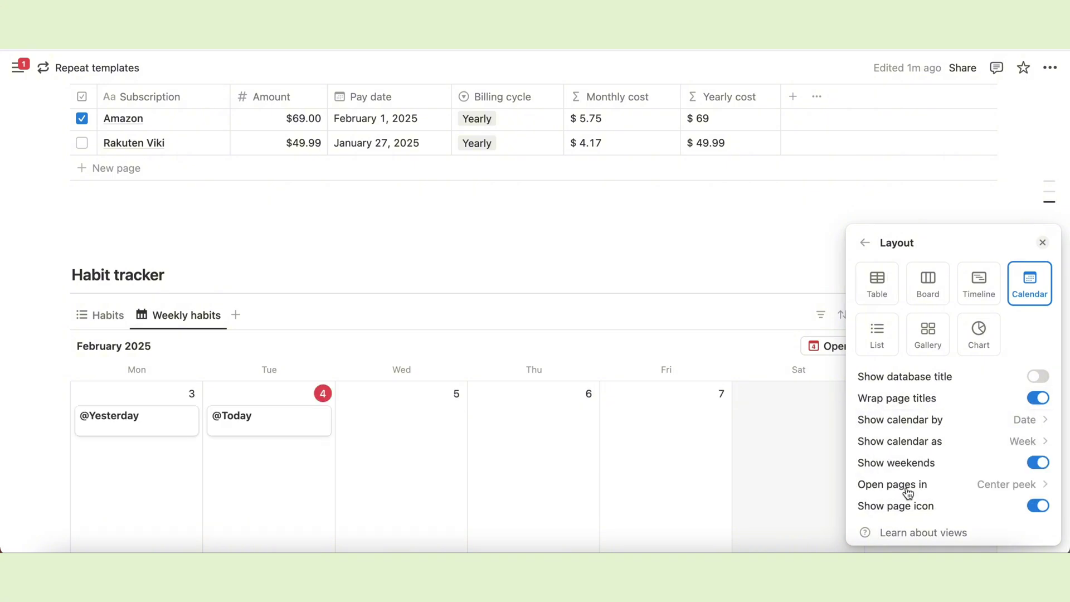
{"action": "left_click", "coordinate": [866, 247]}
Show Progress and all four habit checkboxes on calendar cards, with Progress first.
{"action": "left_click", "coordinate": [917, 313]}
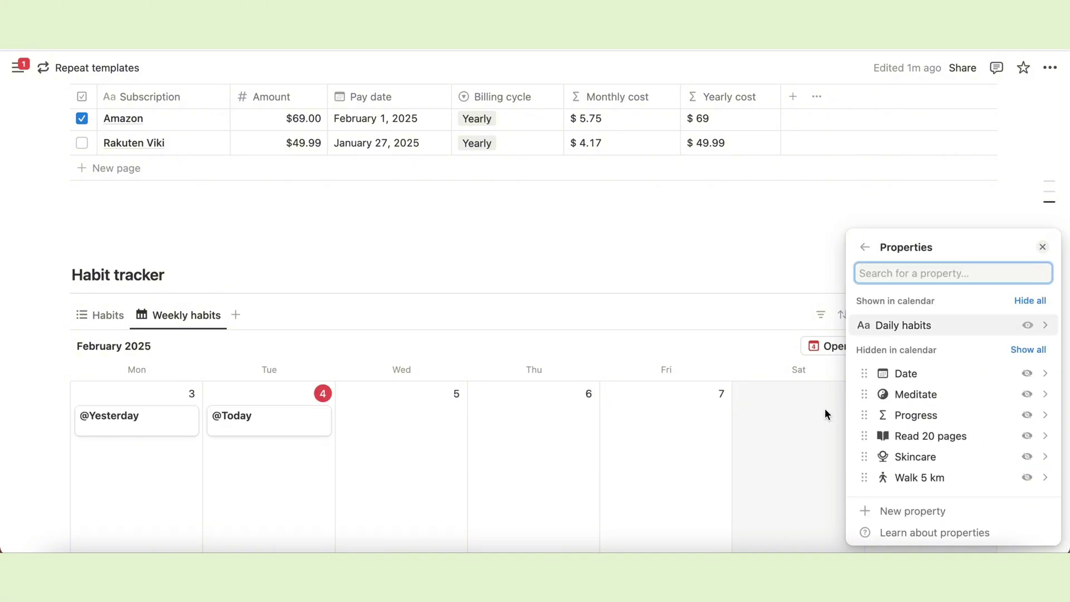
{"action": "left_click", "coordinate": [1020, 393]}
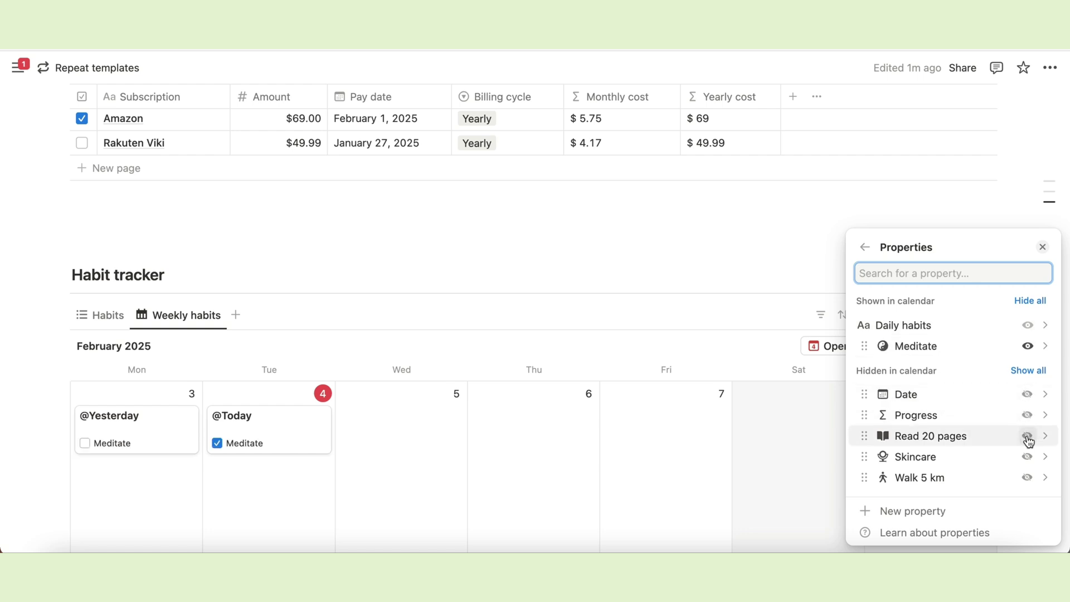
{"action": "left_click", "coordinate": [1025, 419]}
{"action": "left_click", "coordinate": [1028, 436]}
{"action": "left_click", "coordinate": [1028, 457]}
{"action": "left_click", "coordinate": [1027, 477]}
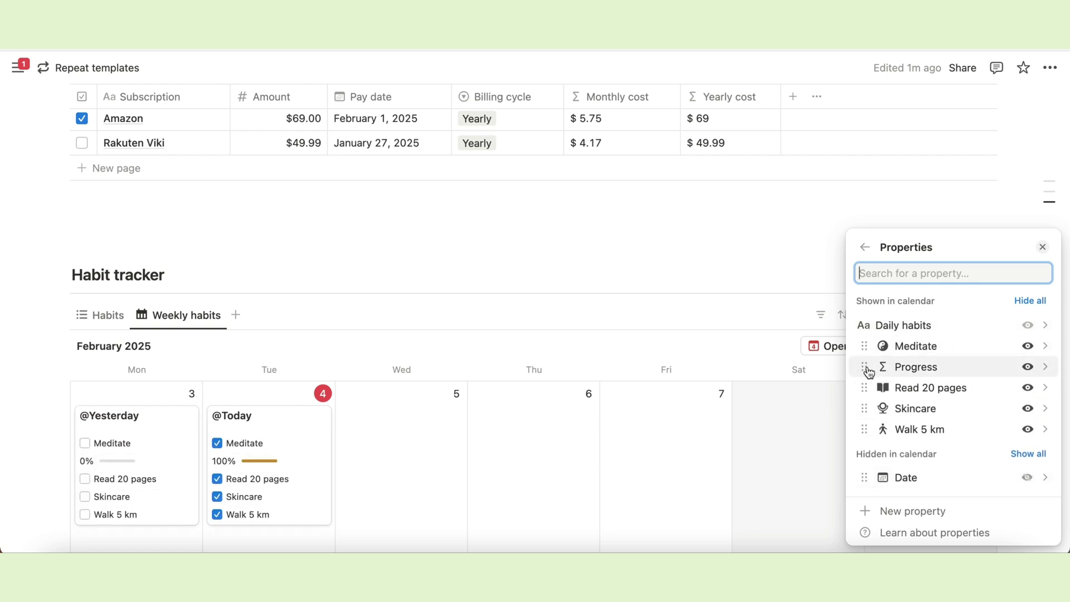
{"action": "left_click_drag", "start_coordinate": [865, 368], "coordinate": [869, 350]}
{"action": "left_click", "coordinate": [733, 251]}
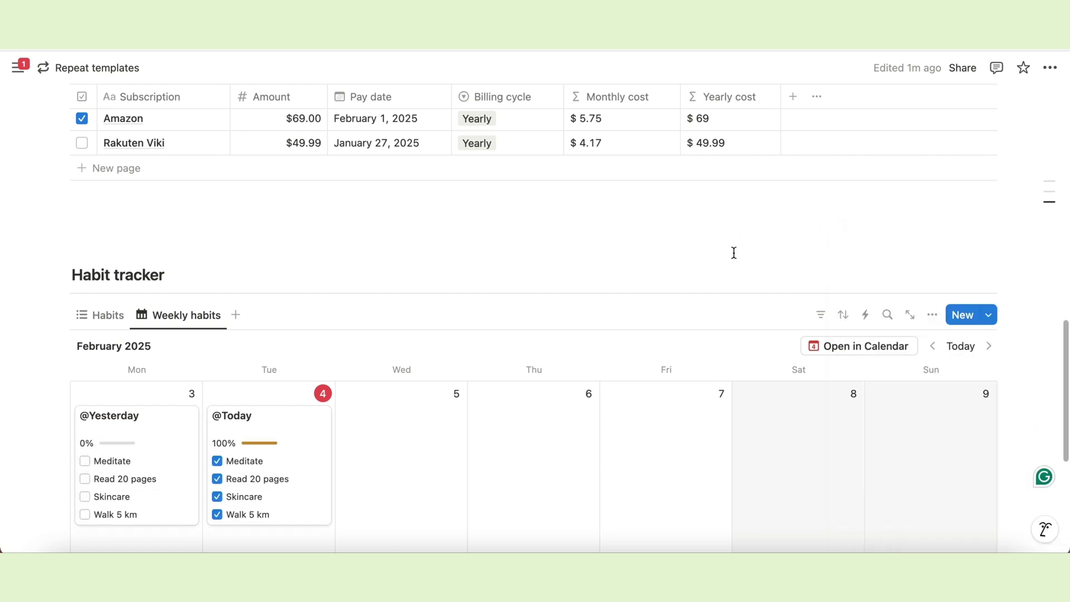
{"action": "scroll", "coordinate": [735, 276], "scroll_direction": "down", "scroll_amount": 4}
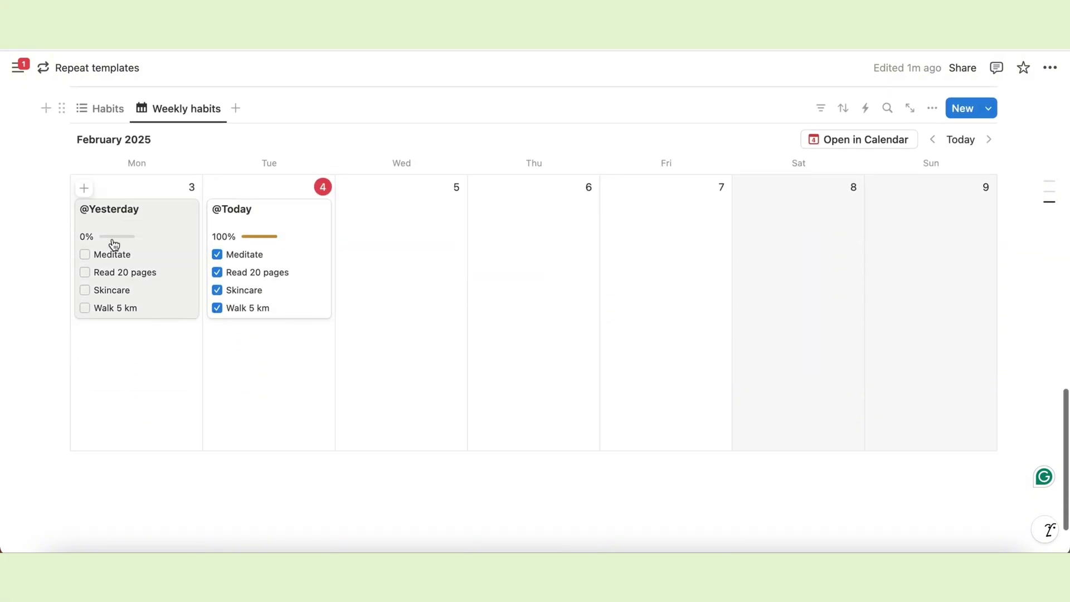
{"action": "left_click", "coordinate": [85, 254]}
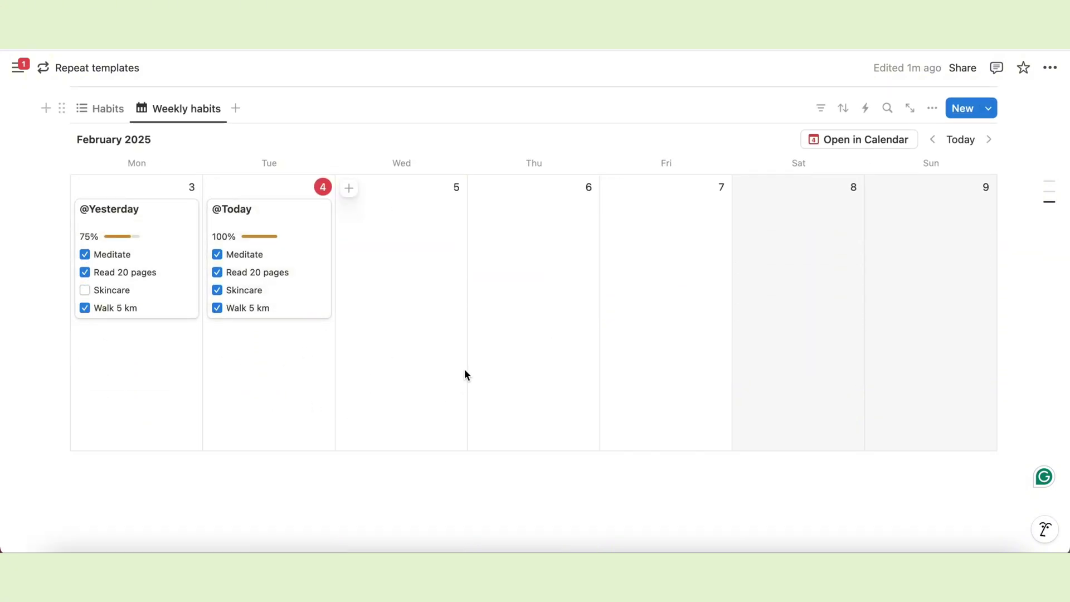
{"action": "scroll", "coordinate": [467, 372], "scroll_direction": "up", "scroll_amount": 3}
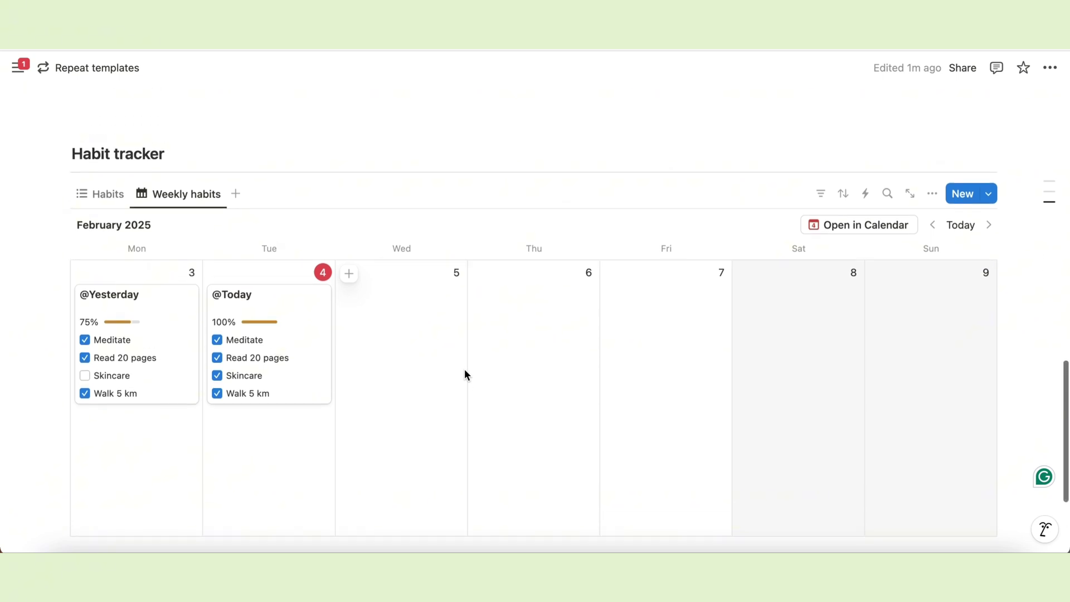
{"action": "scroll", "coordinate": [467, 371], "scroll_direction": "down", "scroll_amount": 2}
{"action": "scroll", "coordinate": [466, 371], "scroll_direction": "up", "scroll_amount": 4}
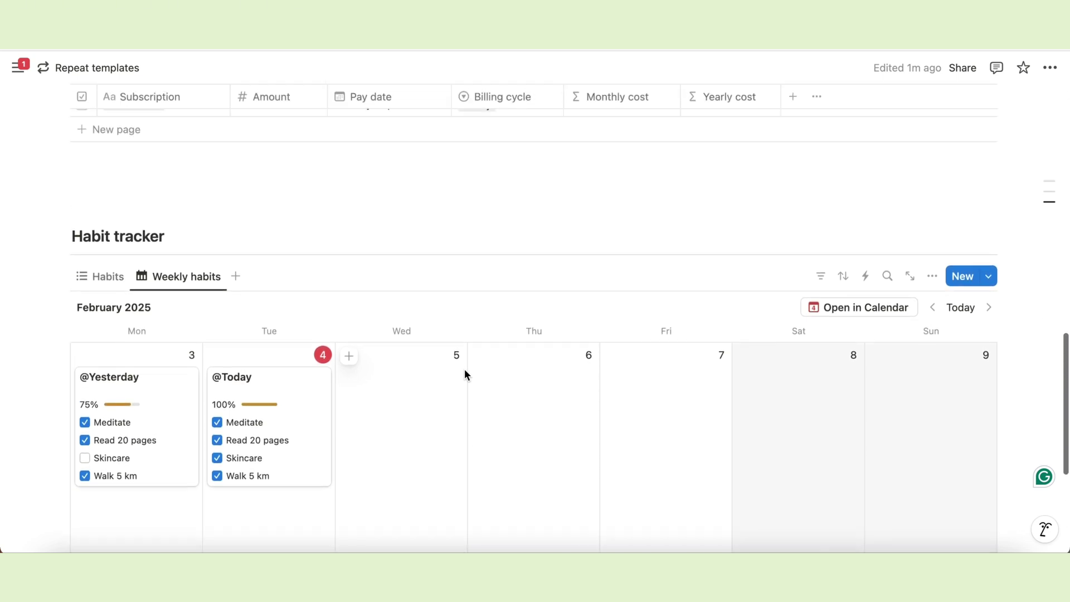
{"action": "left_click", "coordinate": [92, 373]}
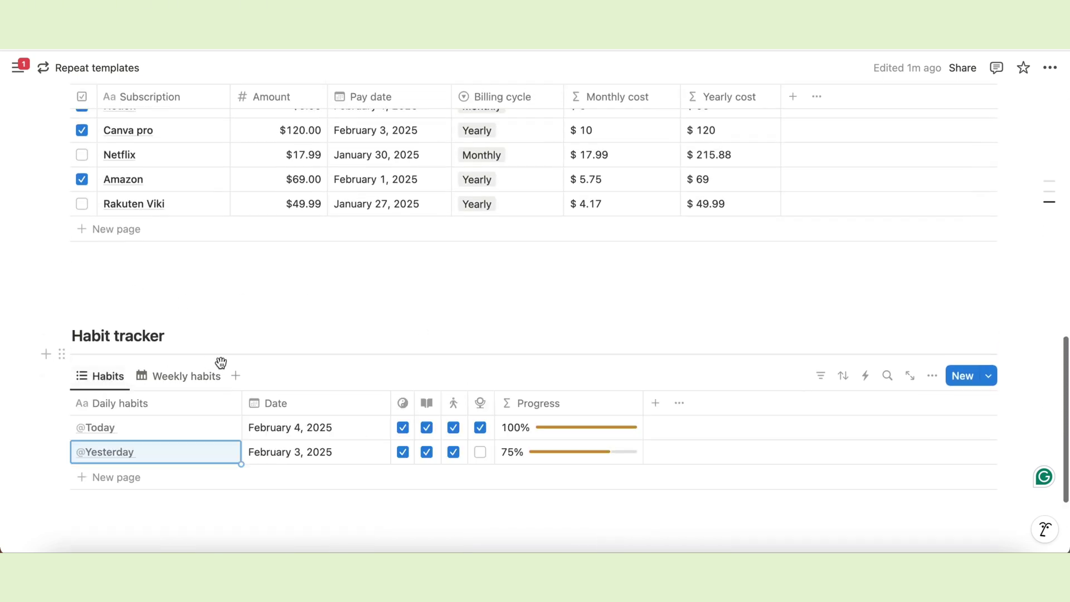
{"action": "scroll", "coordinate": [230, 369], "scroll_direction": "up", "scroll_amount": 4}
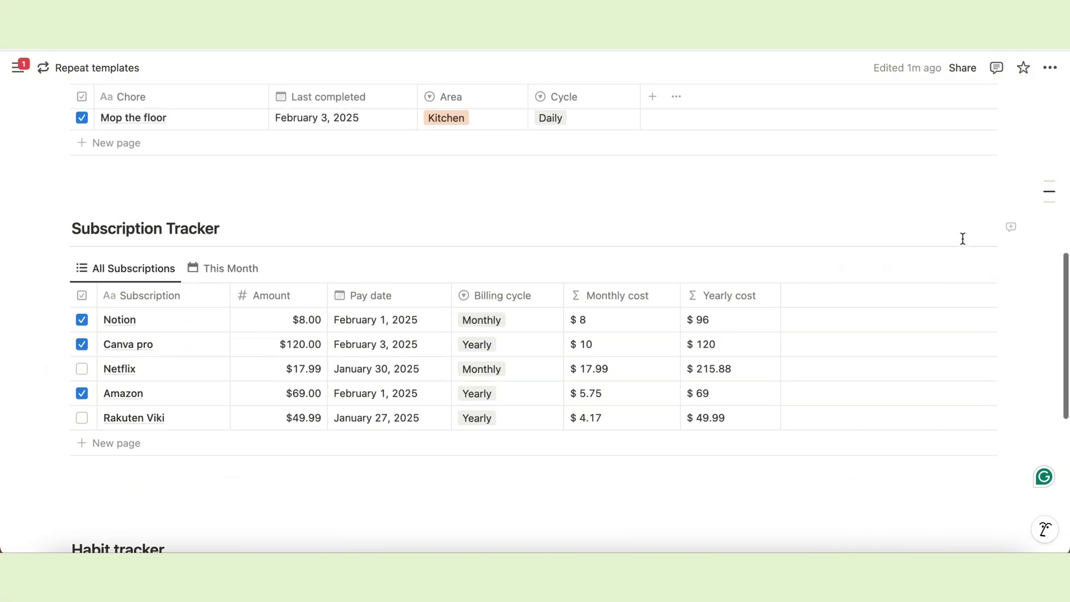
Look over the Subscriptions database's New templates list, then close it.
{"action": "left_click", "coordinate": [991, 268]}
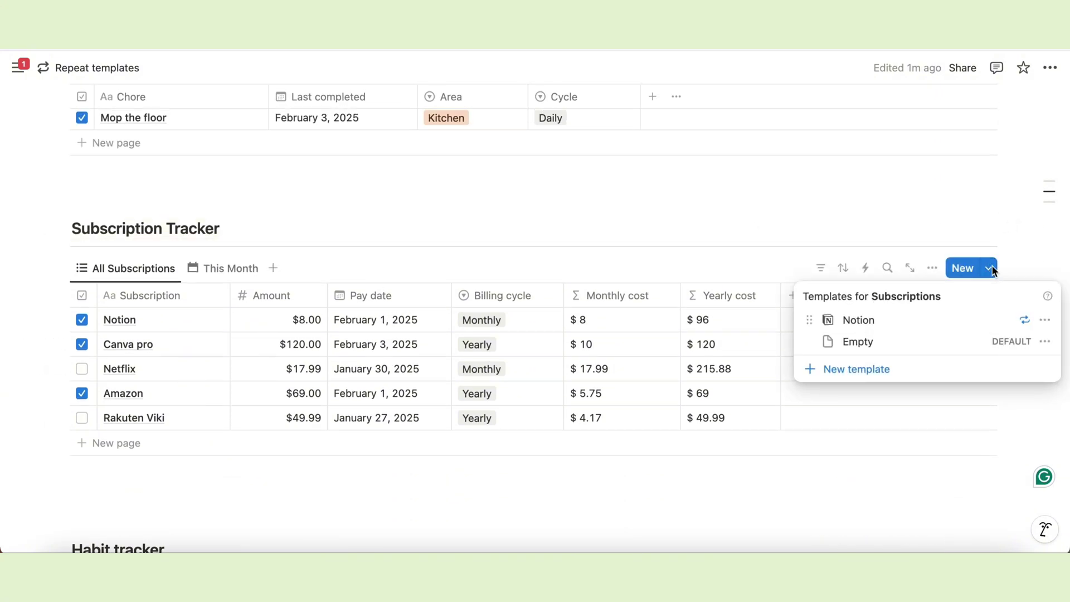
{"action": "left_click", "coordinate": [855, 201]}
{"action": "scroll", "coordinate": [772, 229], "scroll_direction": "up", "scroll_amount": 5}
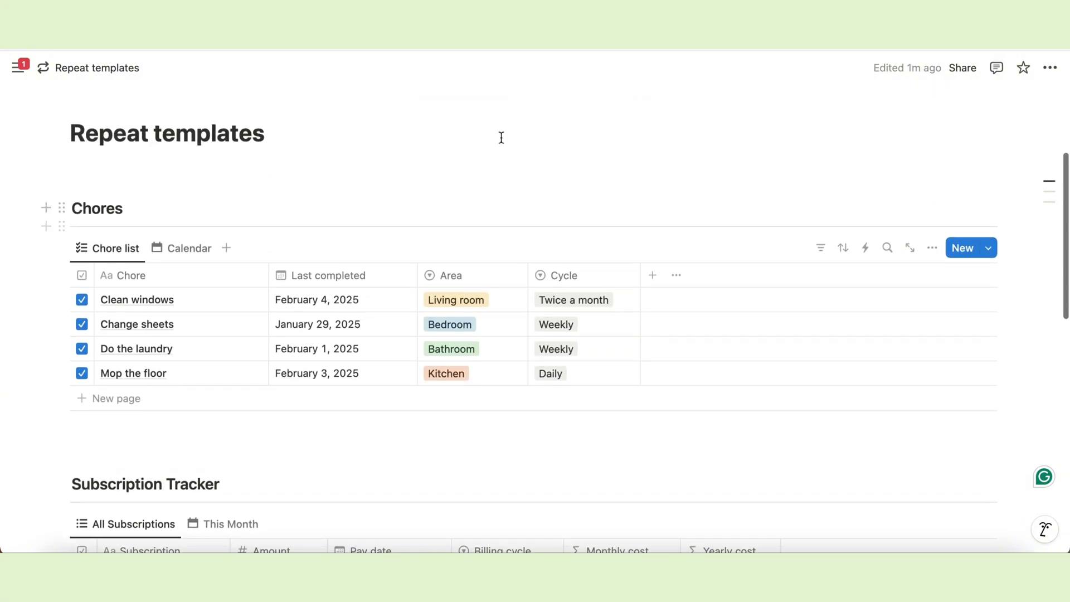
Switch the Chores database back to its Calendar view showing the four chores in February 2025.
{"action": "left_click", "coordinate": [167, 257]}
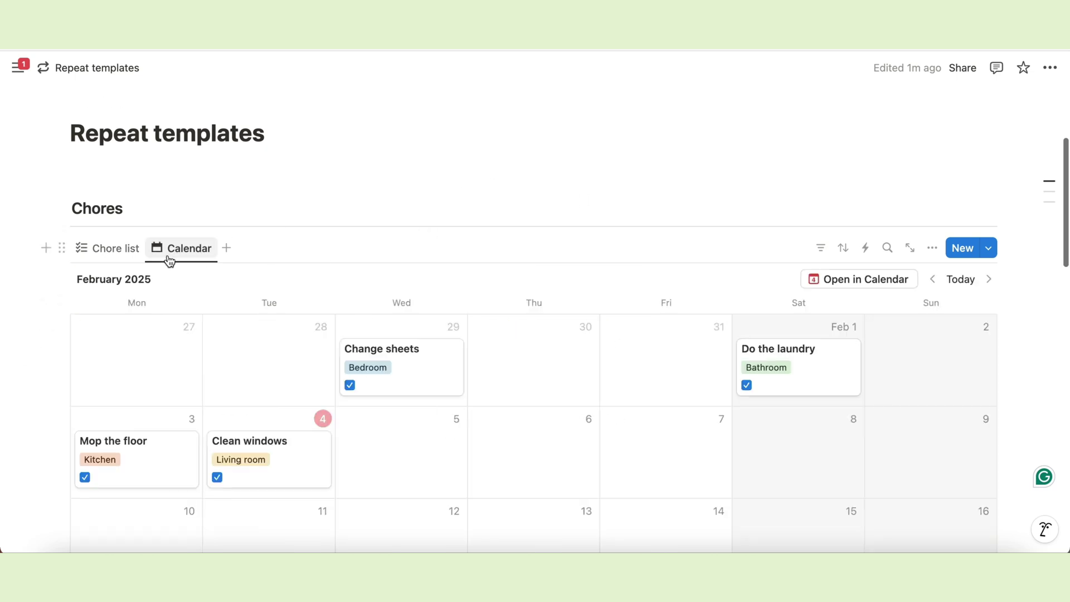
{"action": "scroll", "coordinate": [430, 400], "scroll_direction": "down", "scroll_amount": 3}
{"action": "scroll", "coordinate": [430, 400], "scroll_direction": "up", "scroll_amount": 6}
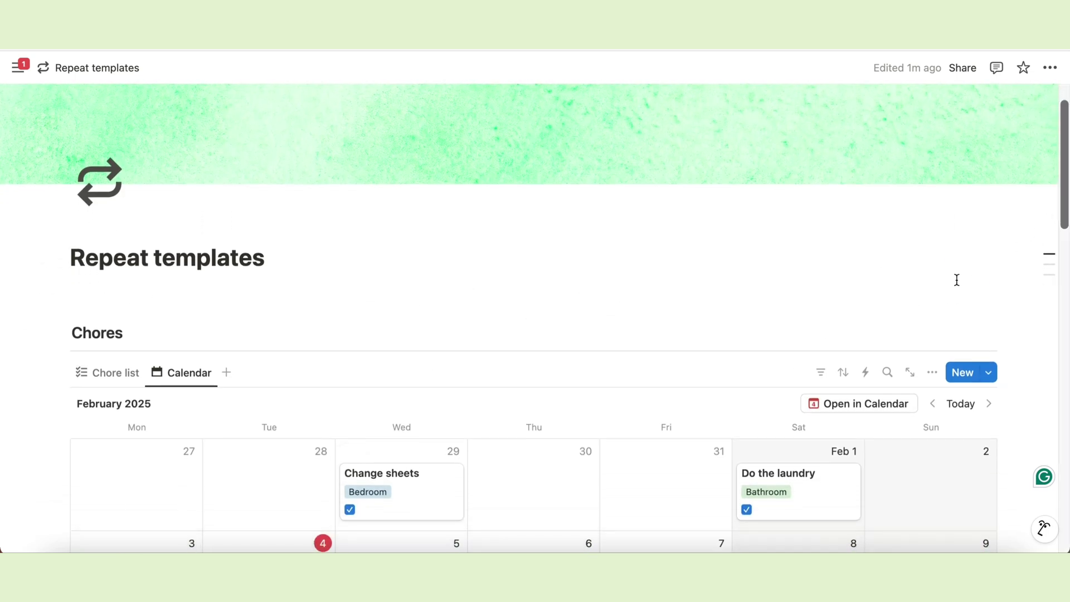
{"action": "scroll", "coordinate": [112, 298], "scroll_direction": "up", "scroll_amount": 1}
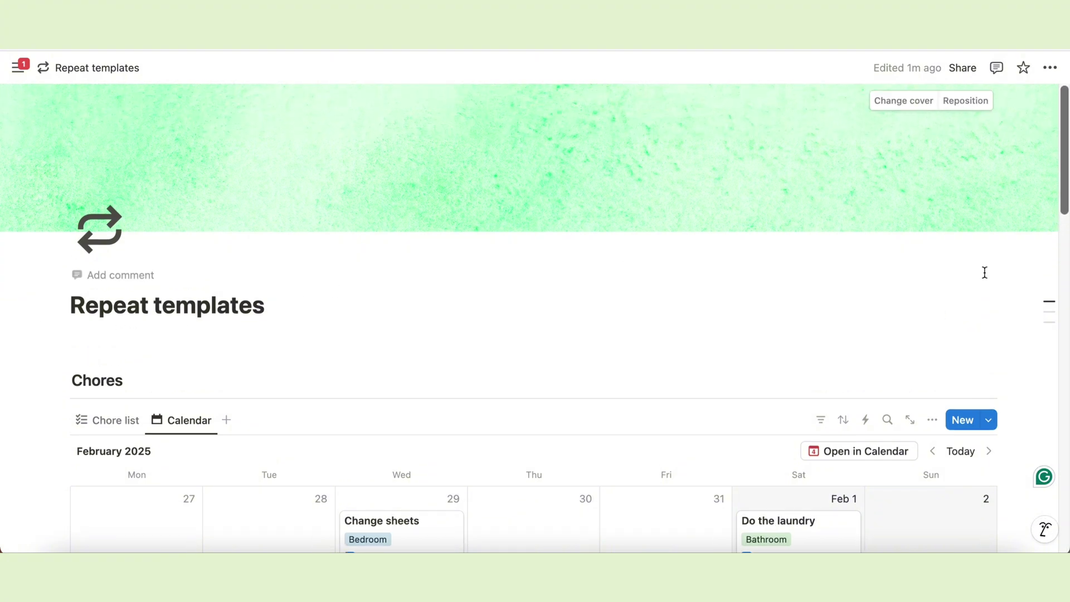
{"action": "scroll", "coordinate": [985, 273], "scroll_direction": "down", "scroll_amount": 2}
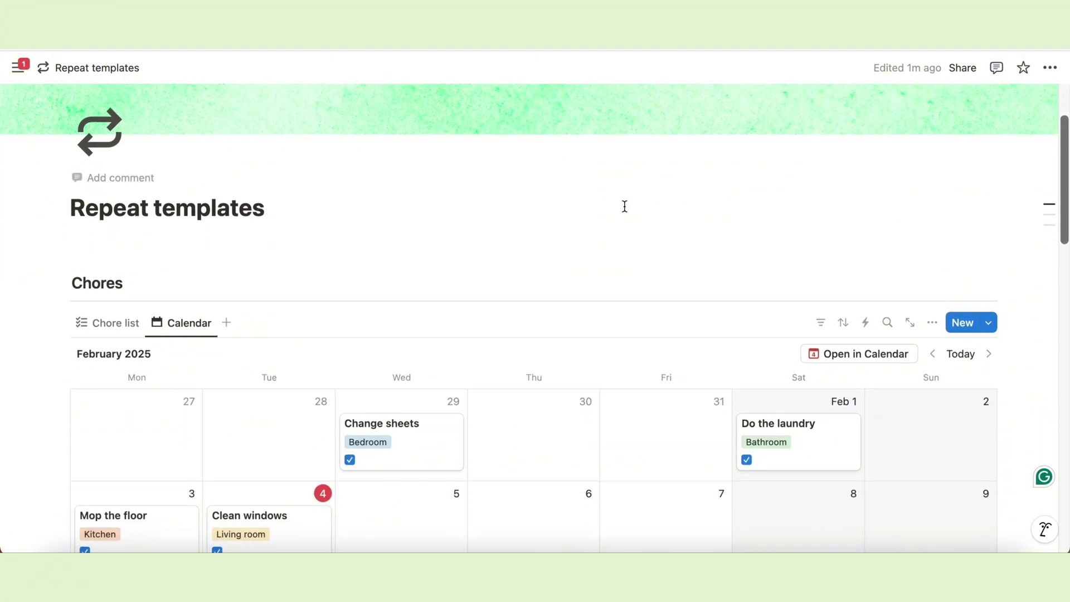